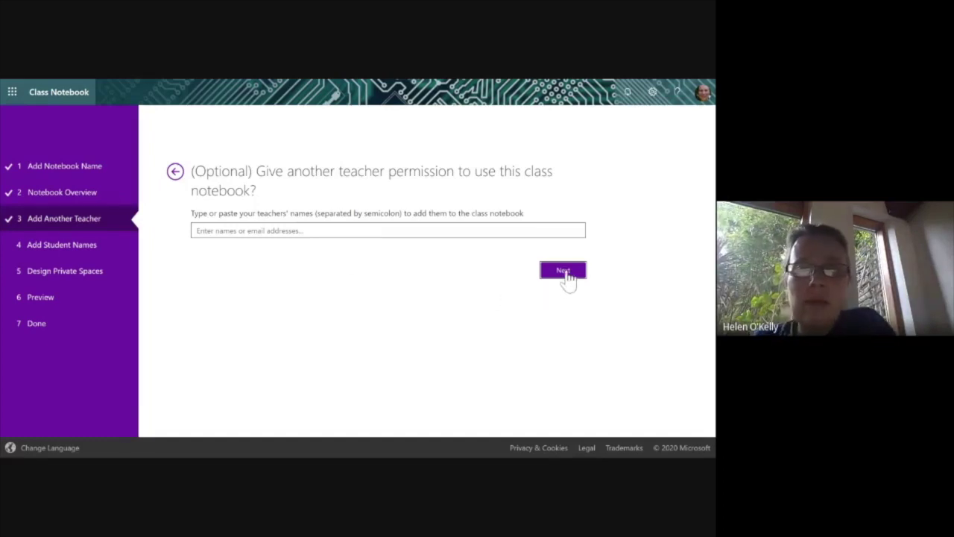
Add one student to the class from the name suggestions and continue to Design Private Spaces.
click(564, 272)
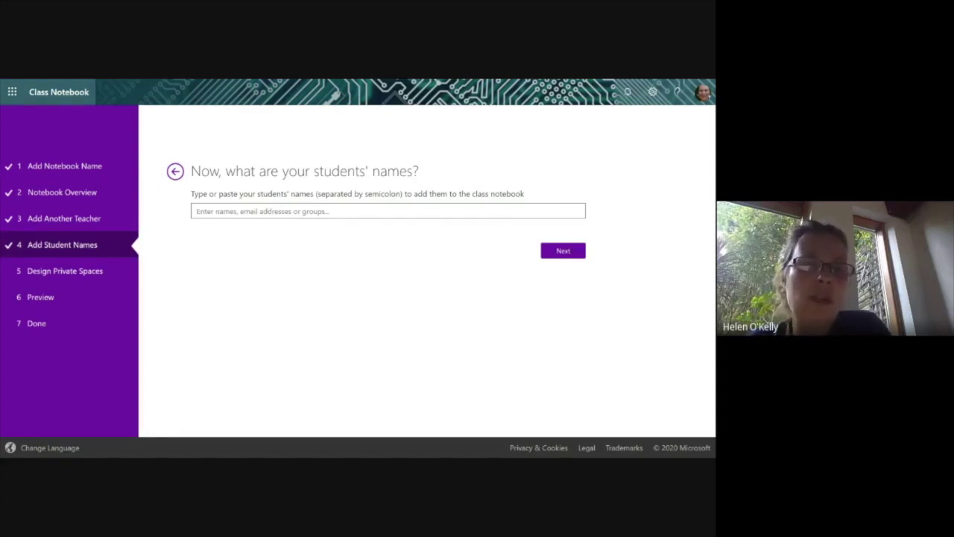
text(par)
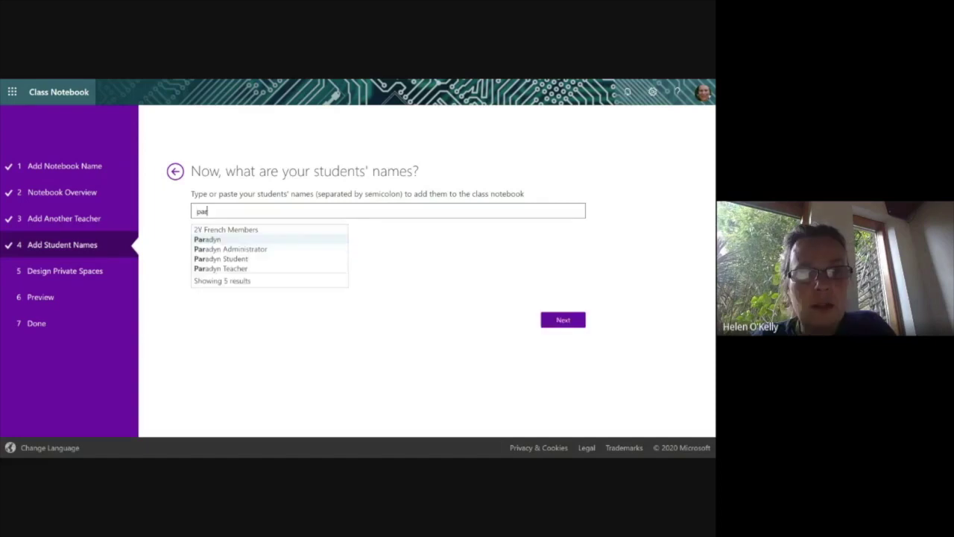
click(240, 261)
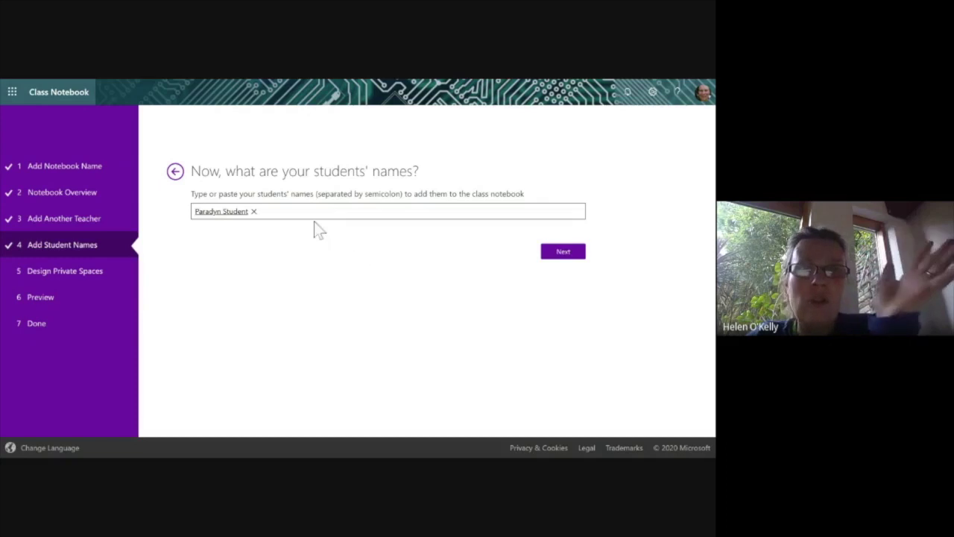
click(564, 261)
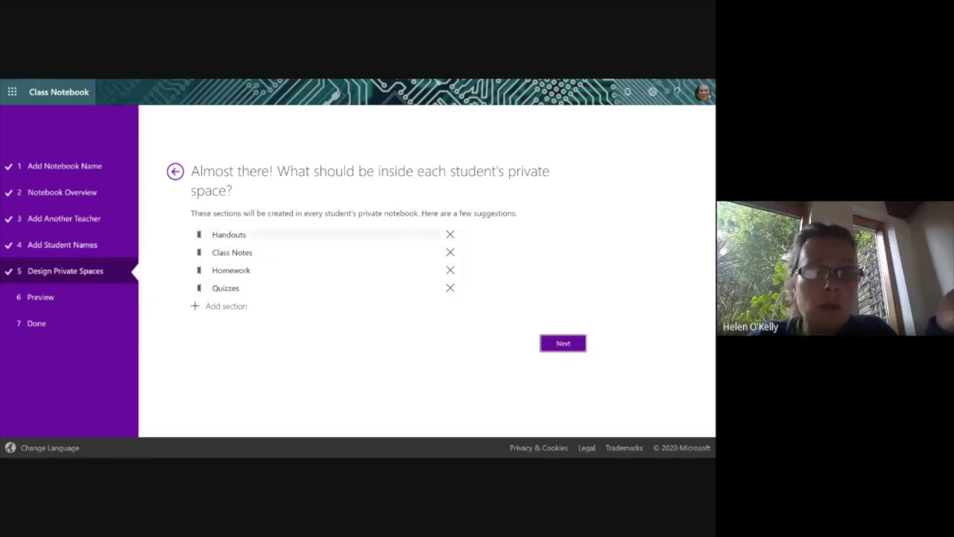
Remove the Quizzes section, add a 'My Learning' section, and continue to the preview.
click(449, 291)
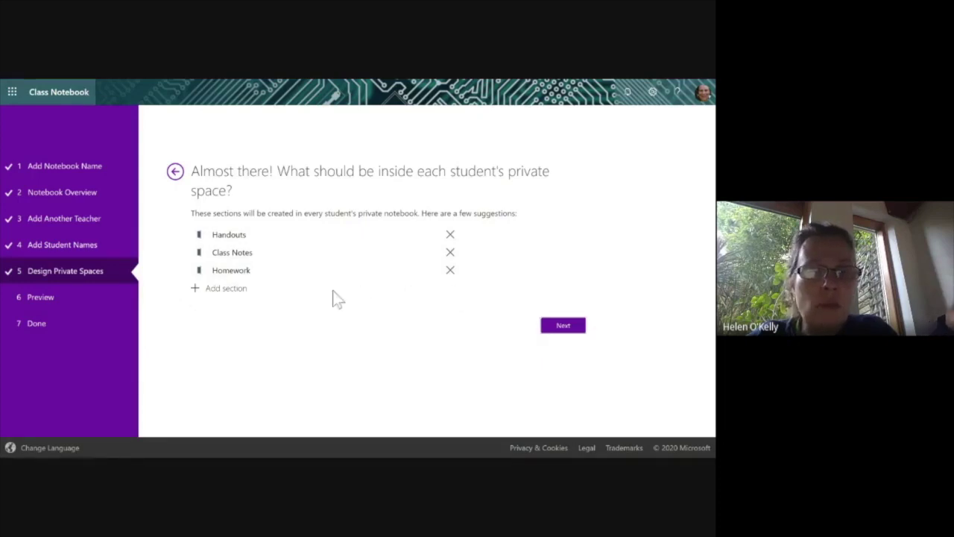
click(196, 292)
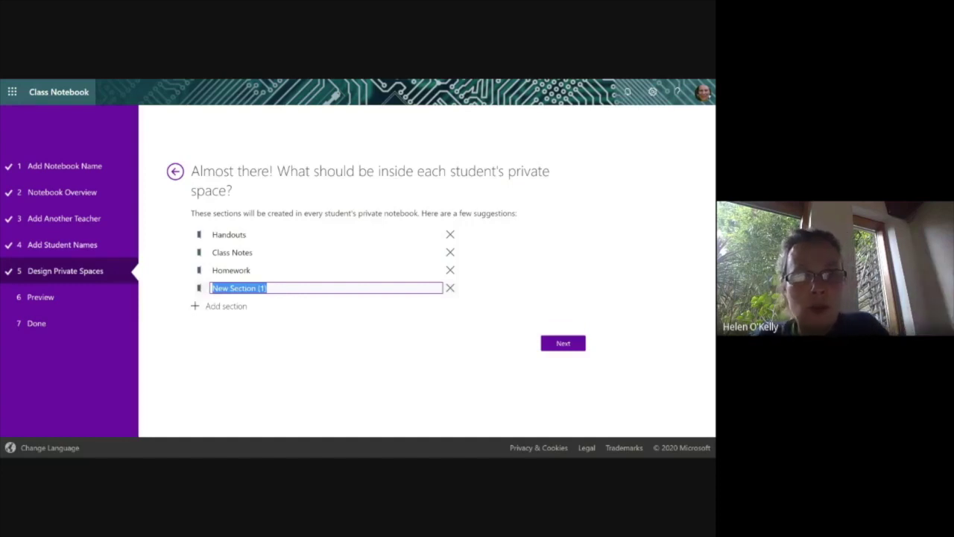
text(My)
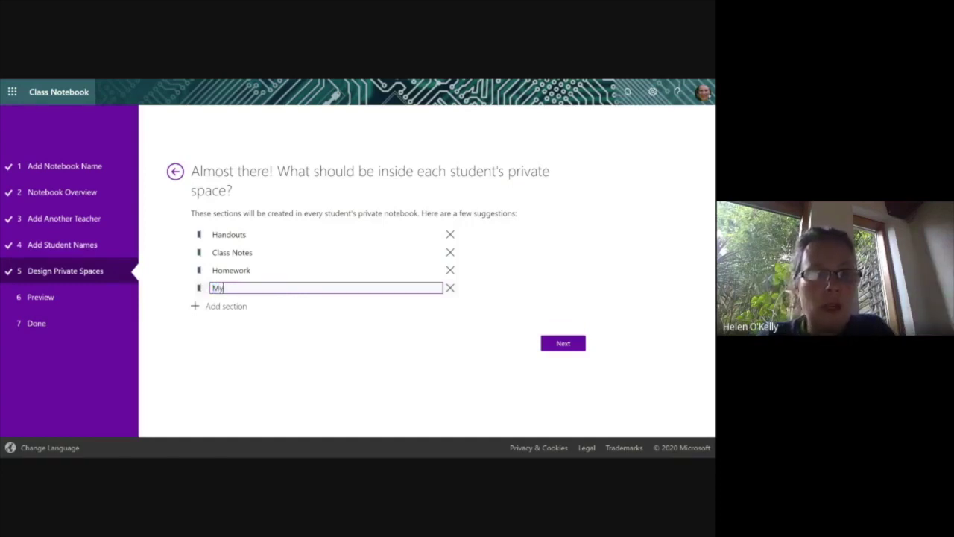
text( Learning)
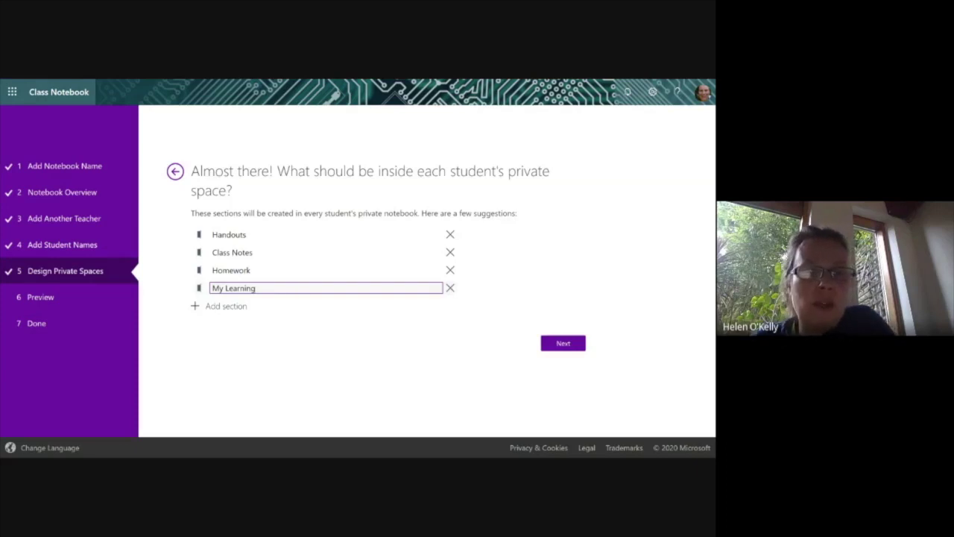
click(516, 288)
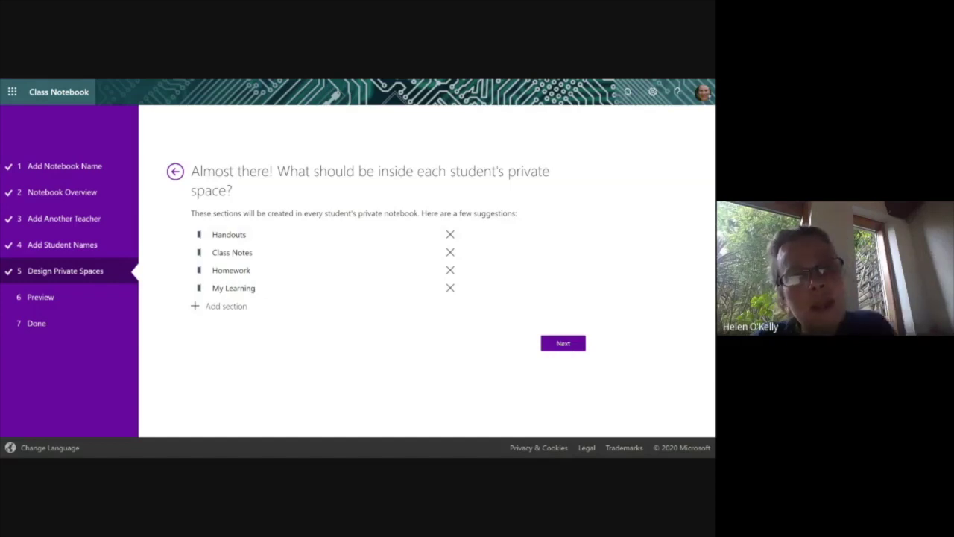
click(571, 345)
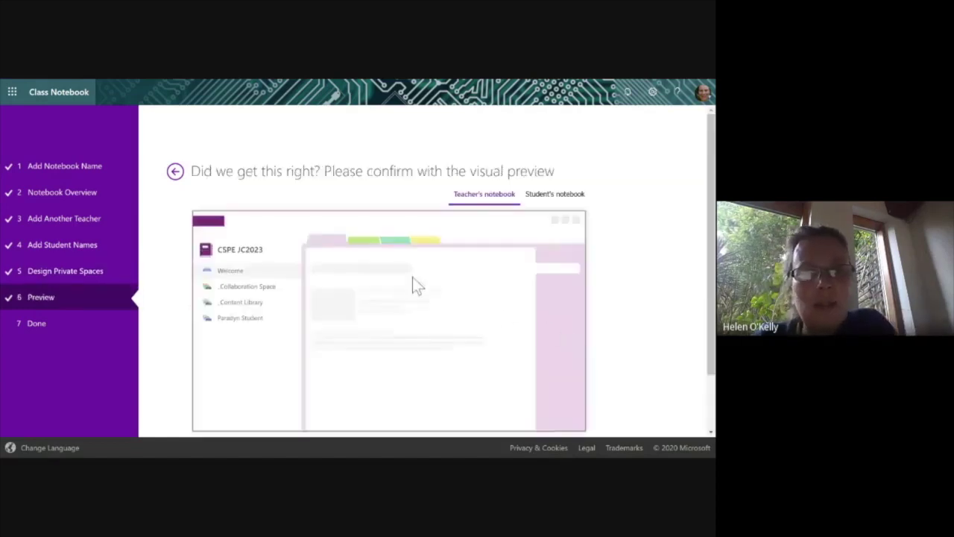
Switch the preview to the student's notebook to see Handouts, Class Notes, Homework and My Learning.
scroll(401, 254, down, 1)
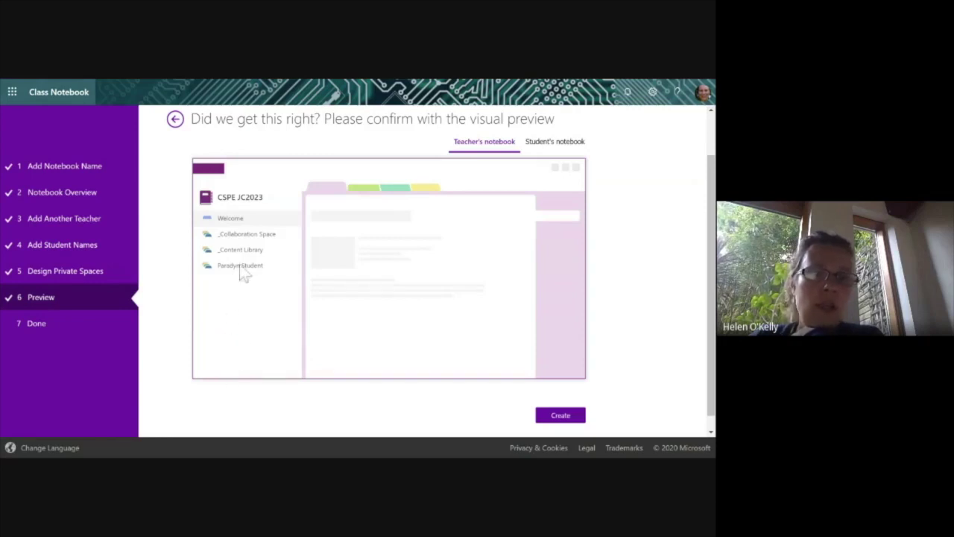
click(554, 143)
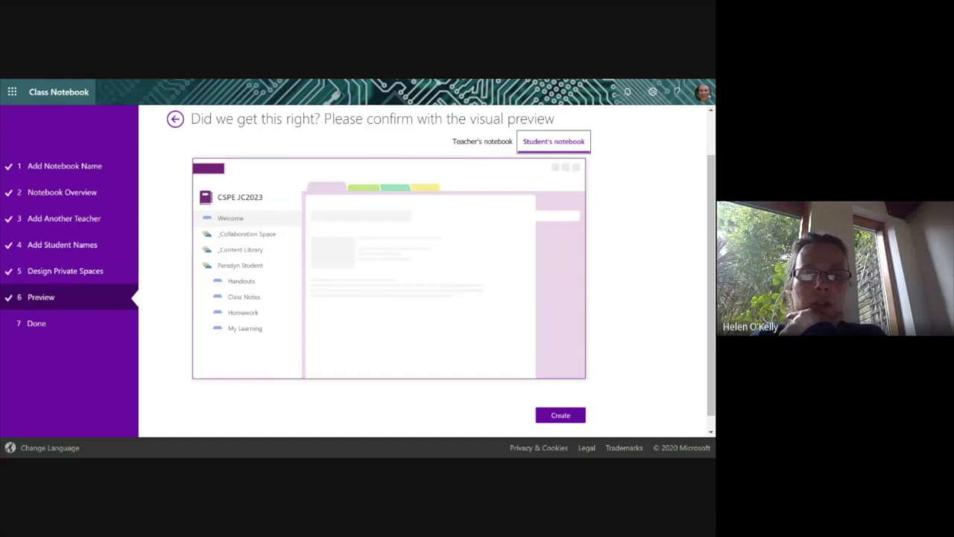
Go back to the private-space sections and rename Class Notes to '1st Year Class Notes'.
click(176, 120)
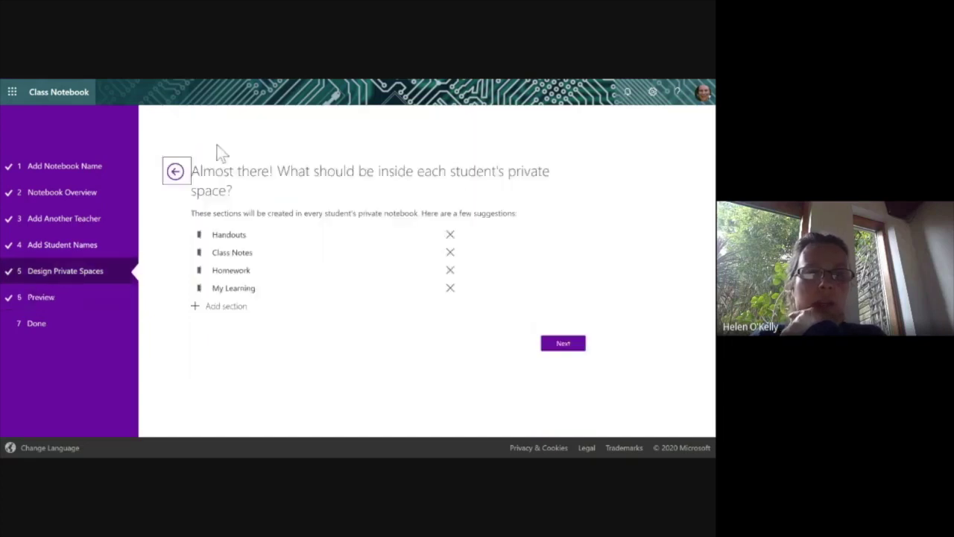
click(227, 252)
click(213, 253)
text(1st)
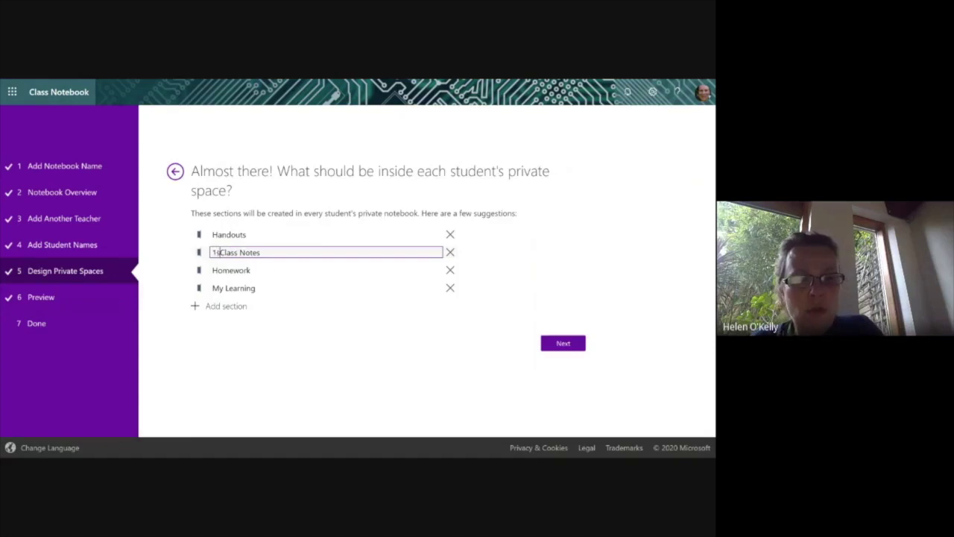
text(Year)
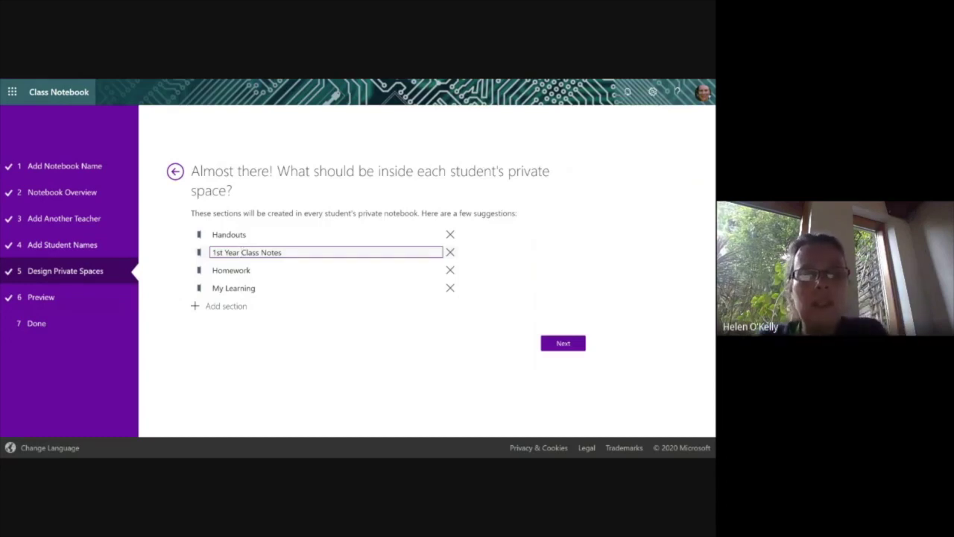
Add and then remove a test '2nd Year Class Notes' section, returning to the preview.
click(232, 309)
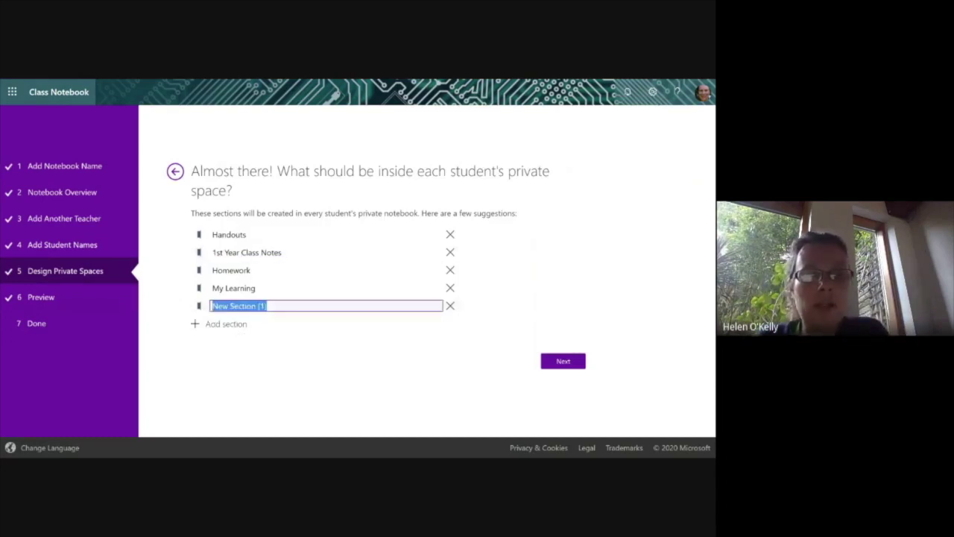
text(2nd)
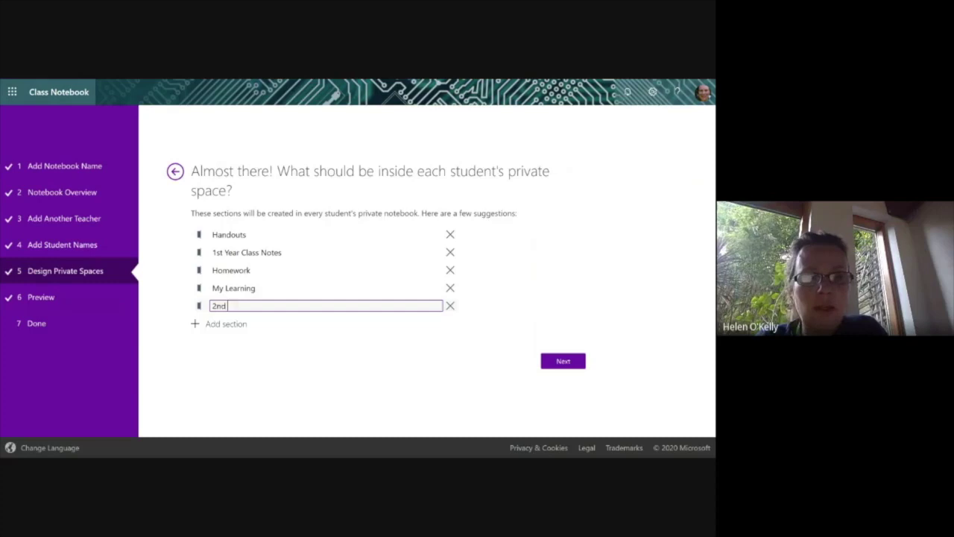
text( Year Class)
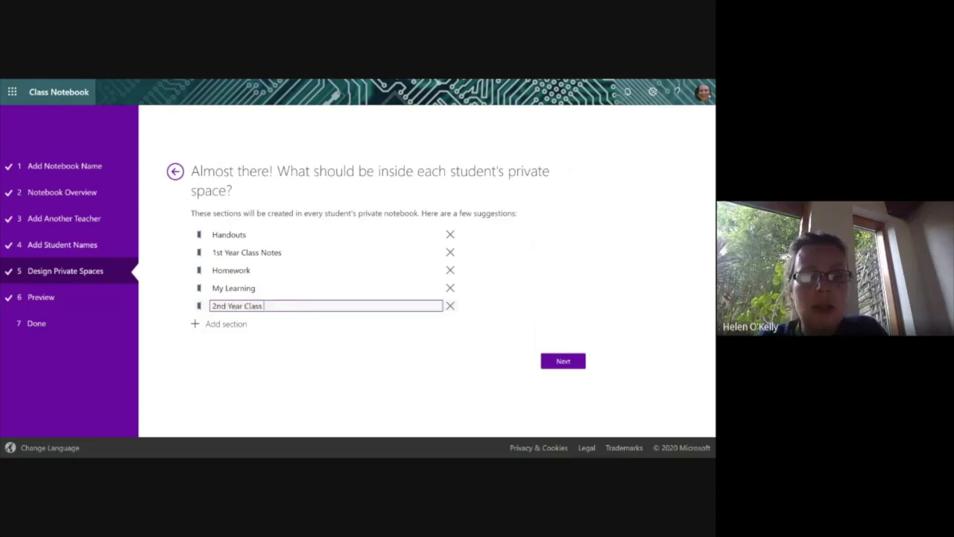
text( Notes)
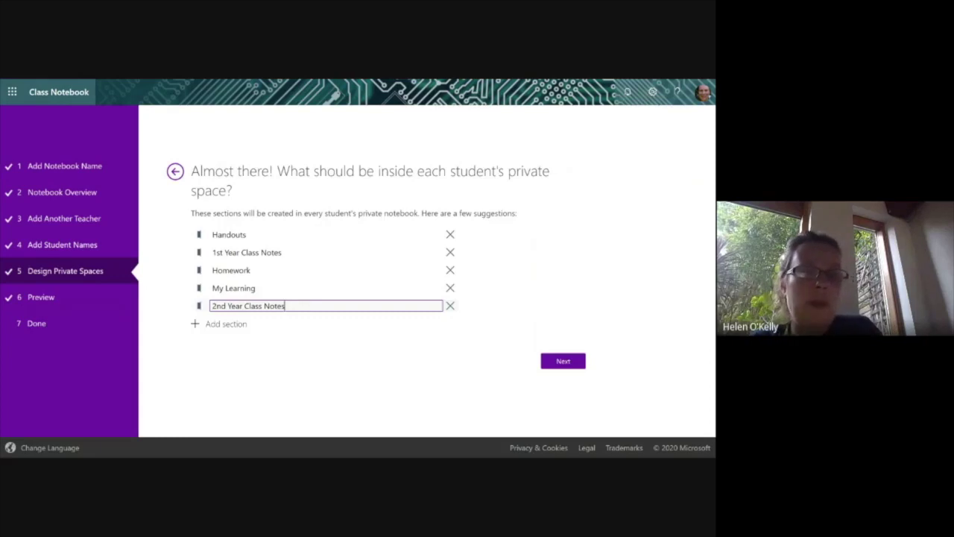
click(450, 306)
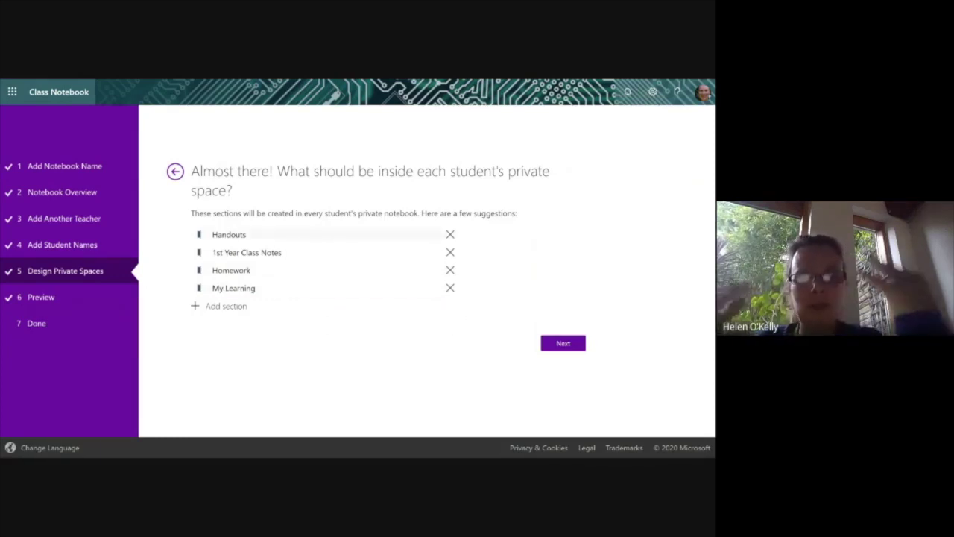
click(563, 346)
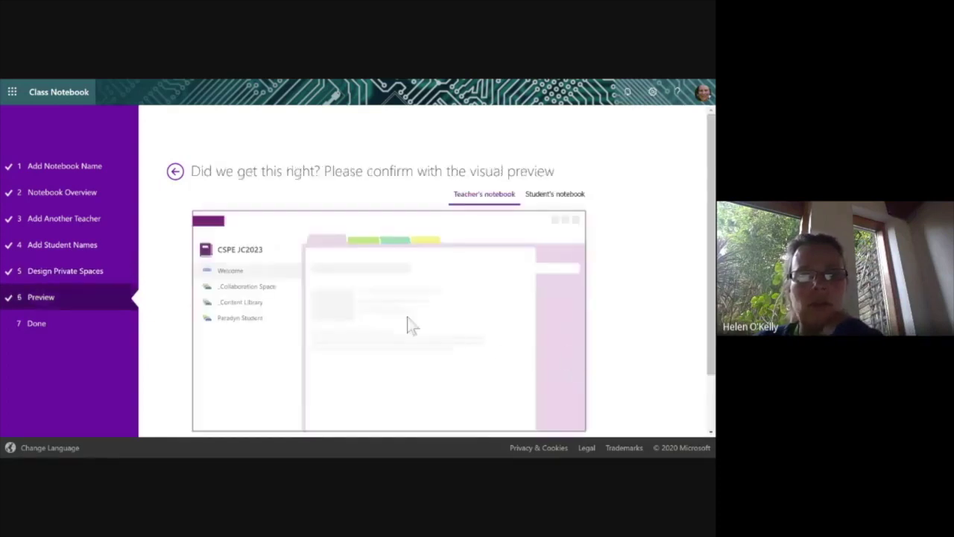
Review the student's notebook layout in the preview and create the CSPE JC2023 class notebook.
click(555, 195)
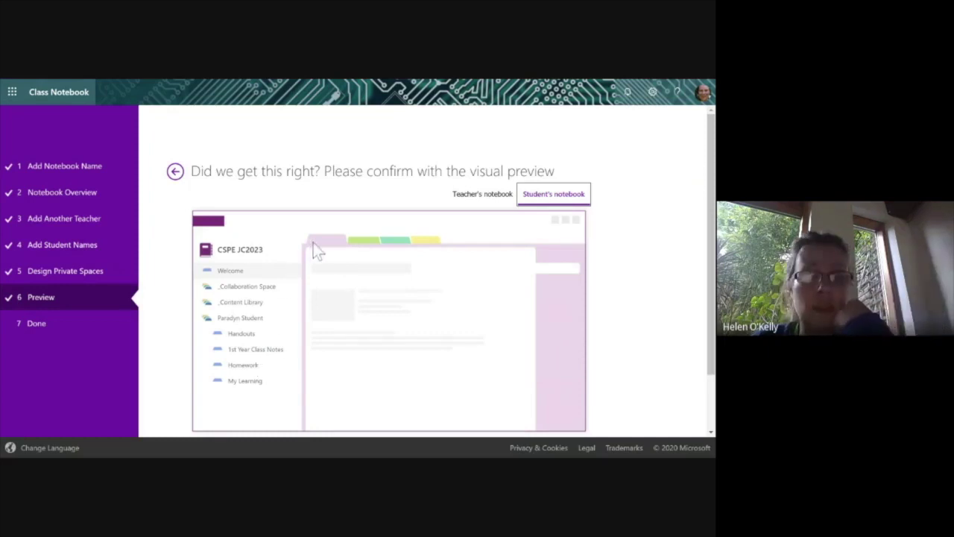
scroll(316, 252, down, 2)
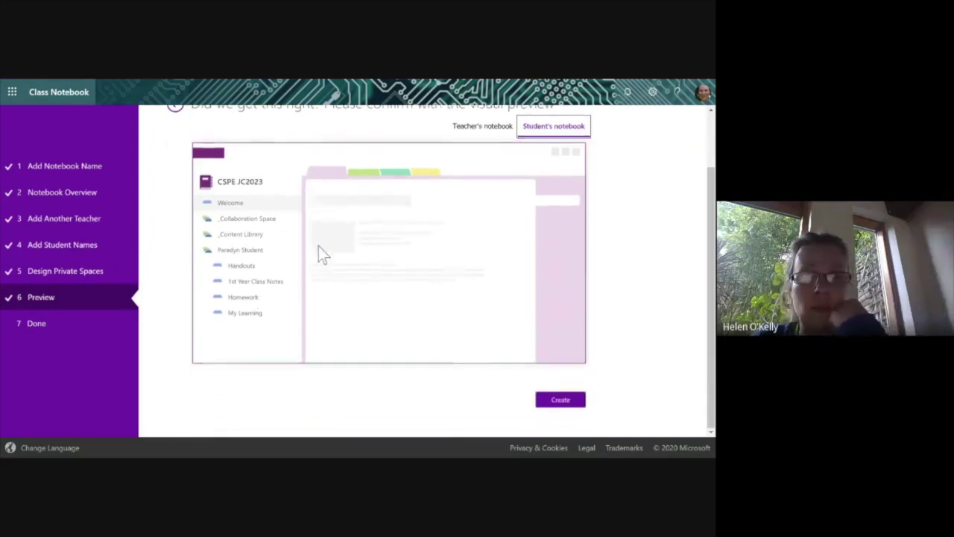
click(570, 406)
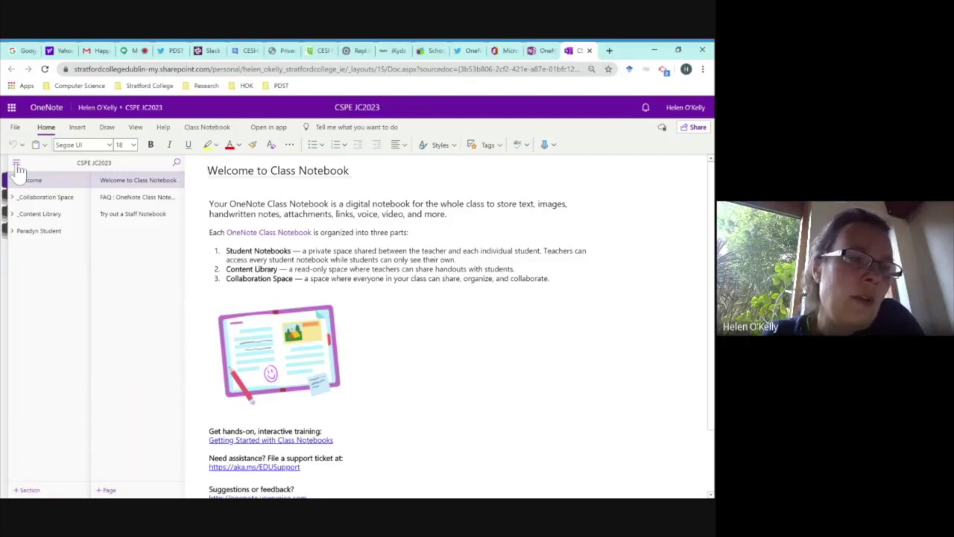
Show the notebooks list once the CSPE JC2023 notebook has finished setting up.
click(16, 164)
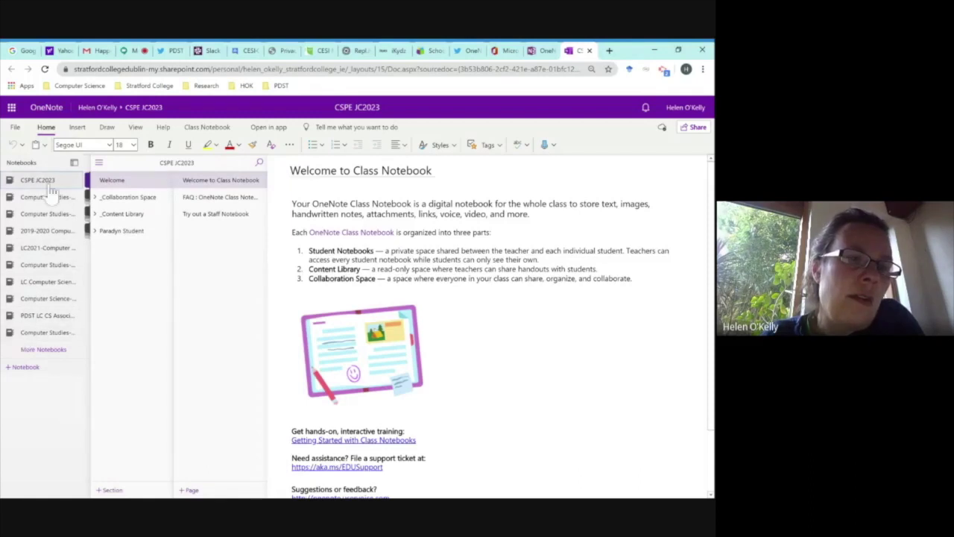
Set the navigation pane to show only the notebook's sections and pages.
click(74, 162)
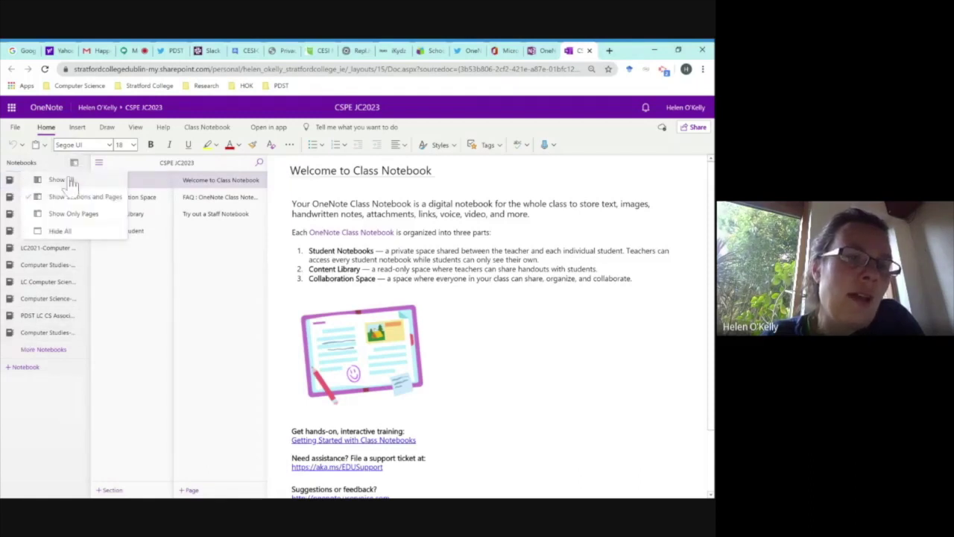
click(95, 178)
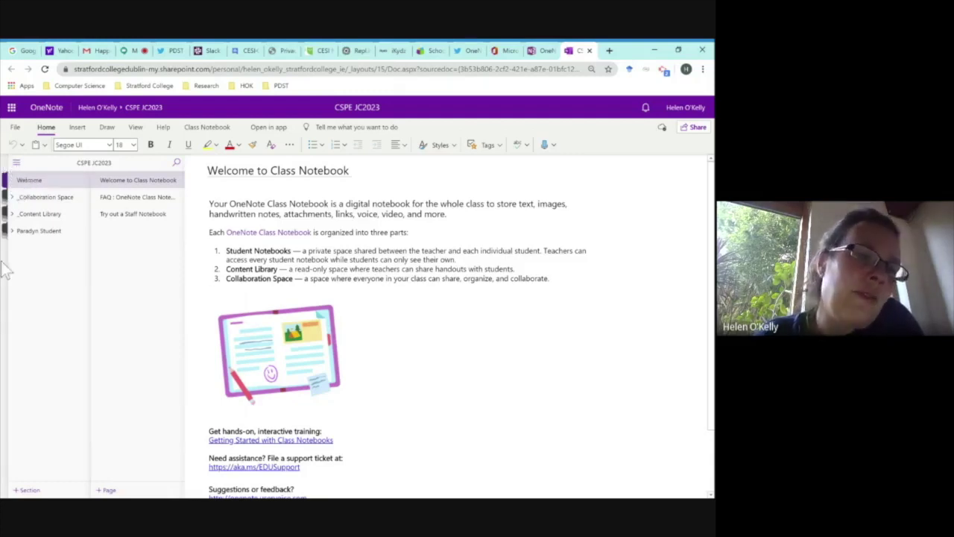
Expand the _Collaboration Space group to reveal its Using the Collaboration Space section.
click(9, 198)
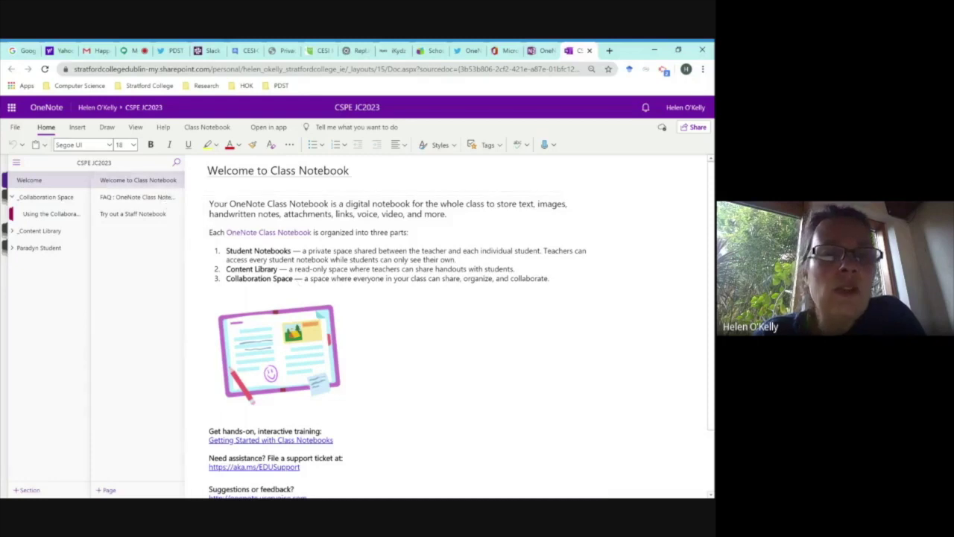
Permanently delete the Welcome to Class Notebook, FAQ and Try out a Staff Notebook pages.
right_click(142, 185)
key(Escape)
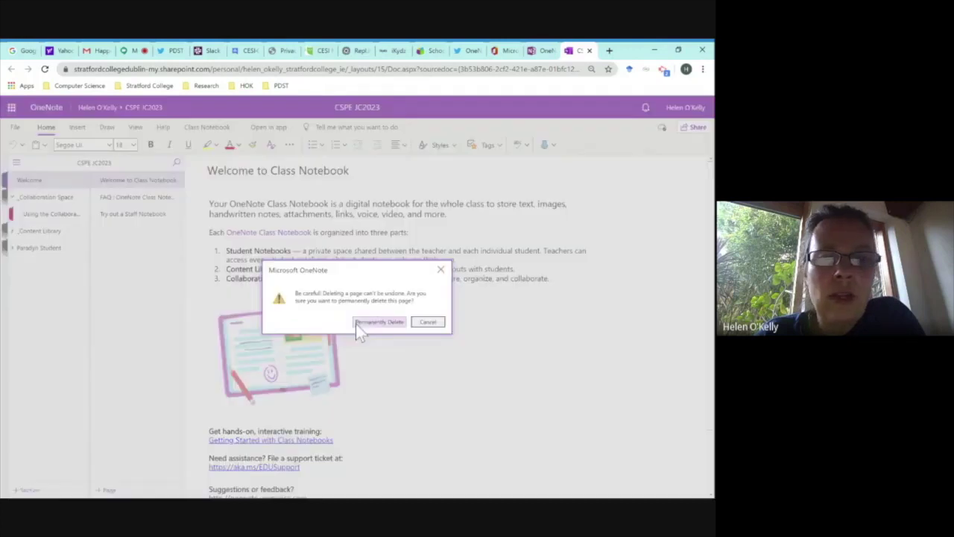
click(373, 323)
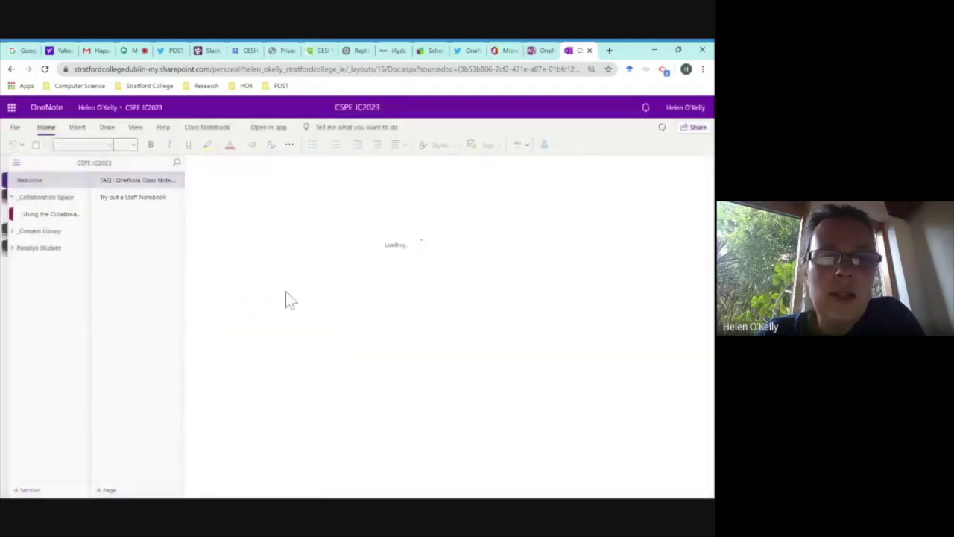
right_click(154, 181)
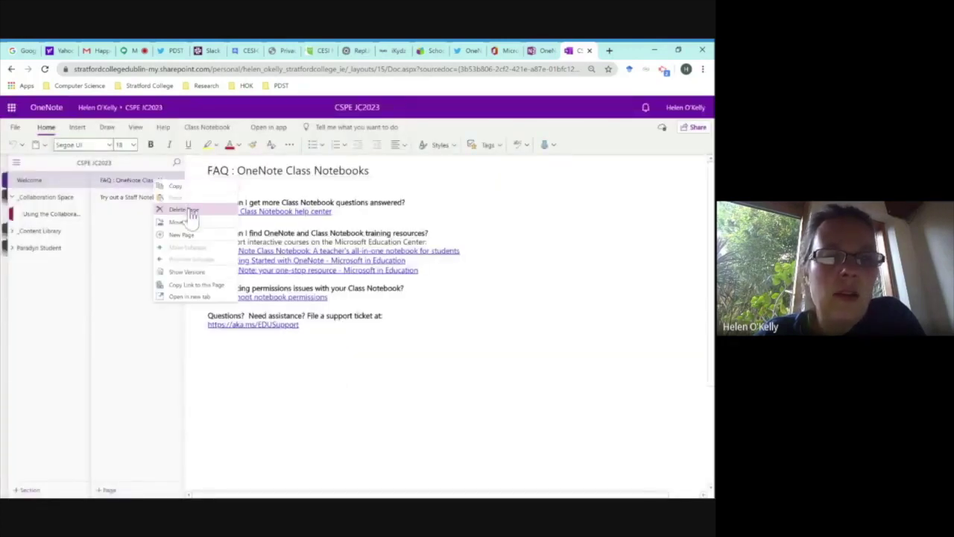
click(188, 211)
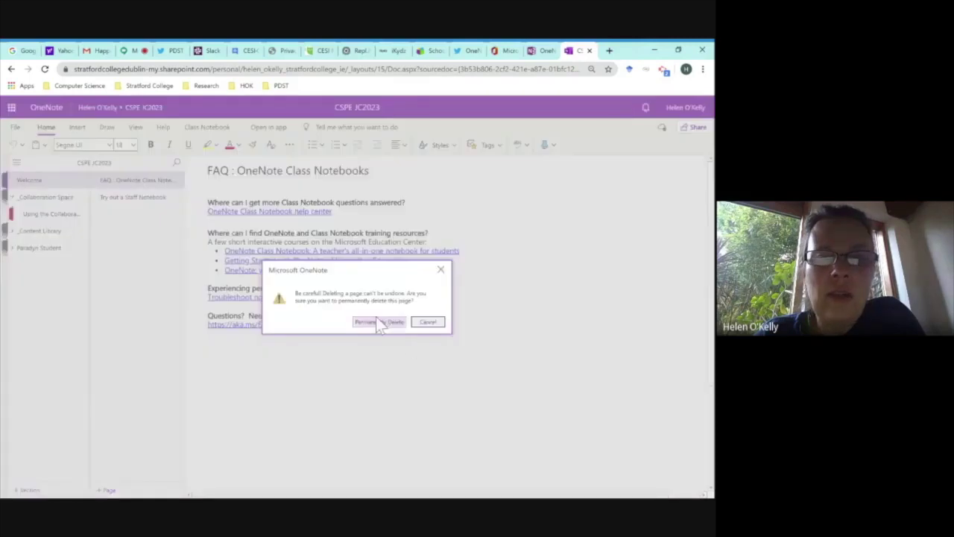
click(376, 322)
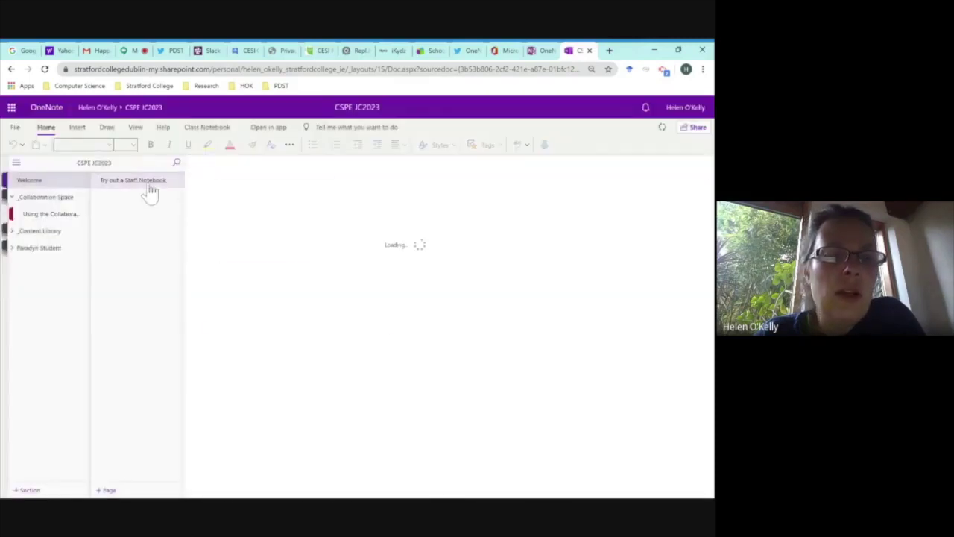
right_click(153, 188)
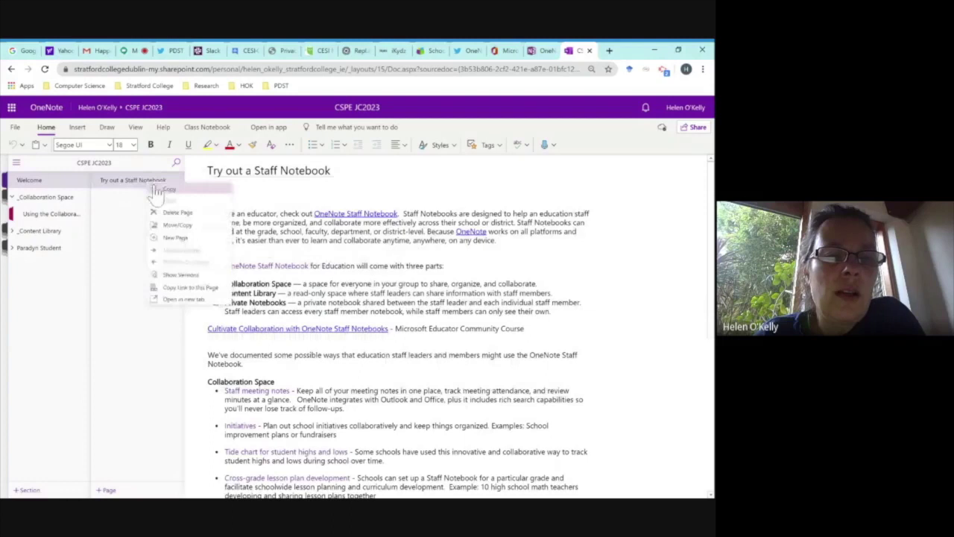
click(182, 212)
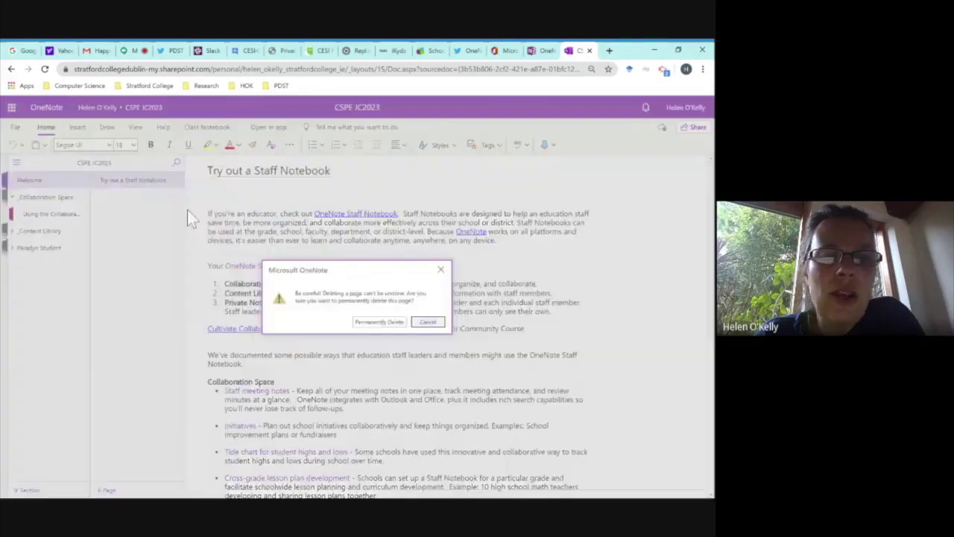
click(381, 324)
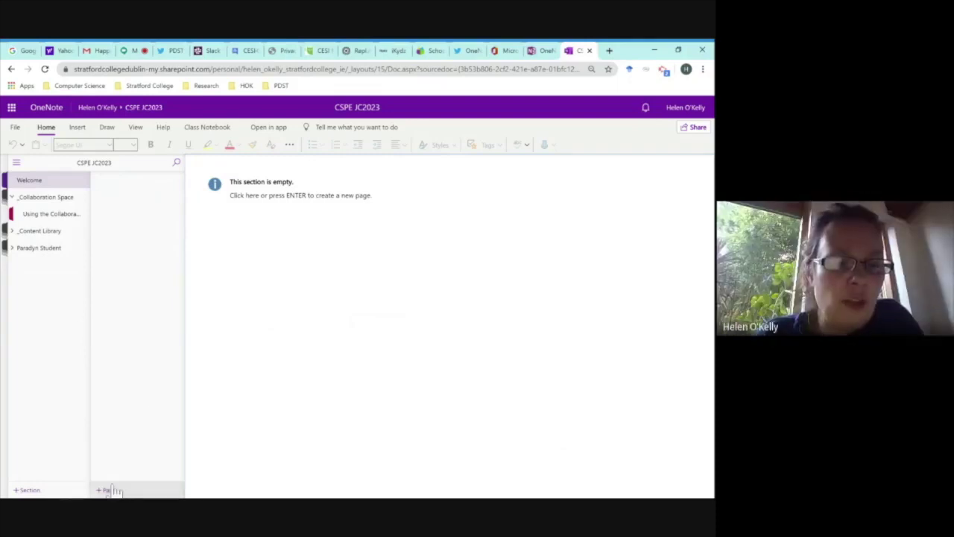
Add a page titled 'Welcome 1st Years !' and place the cursor in its body.
click(144, 493)
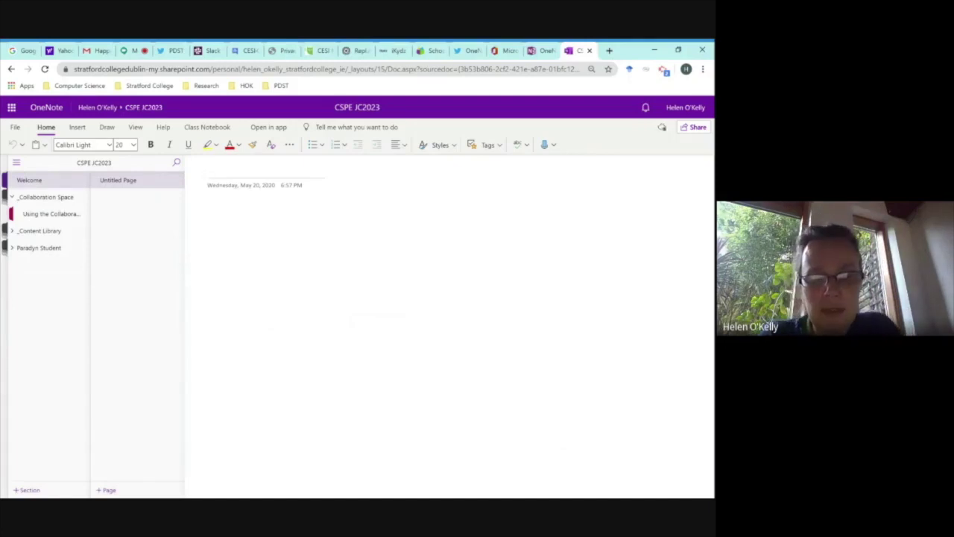
text(WE)
key(BackSpace)
text(elcome )
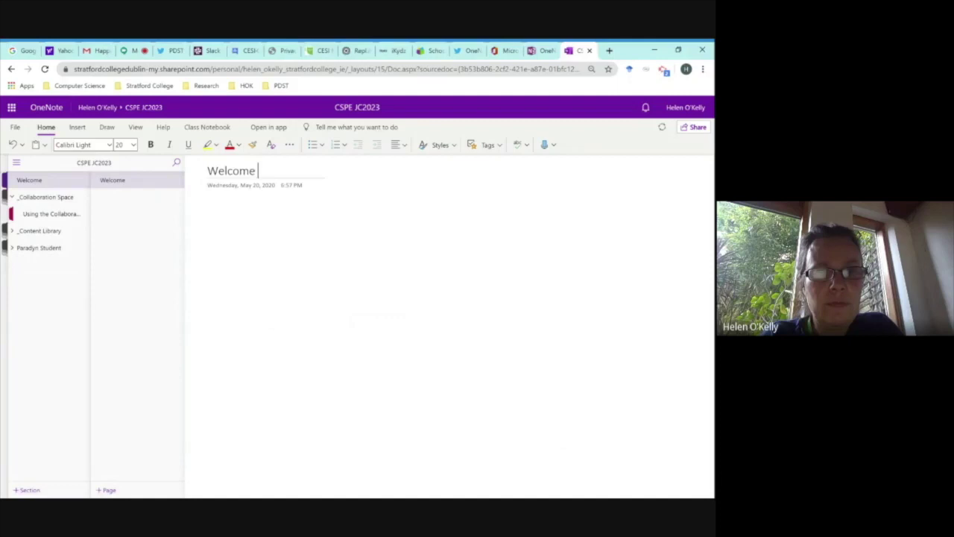
text(1st Year)
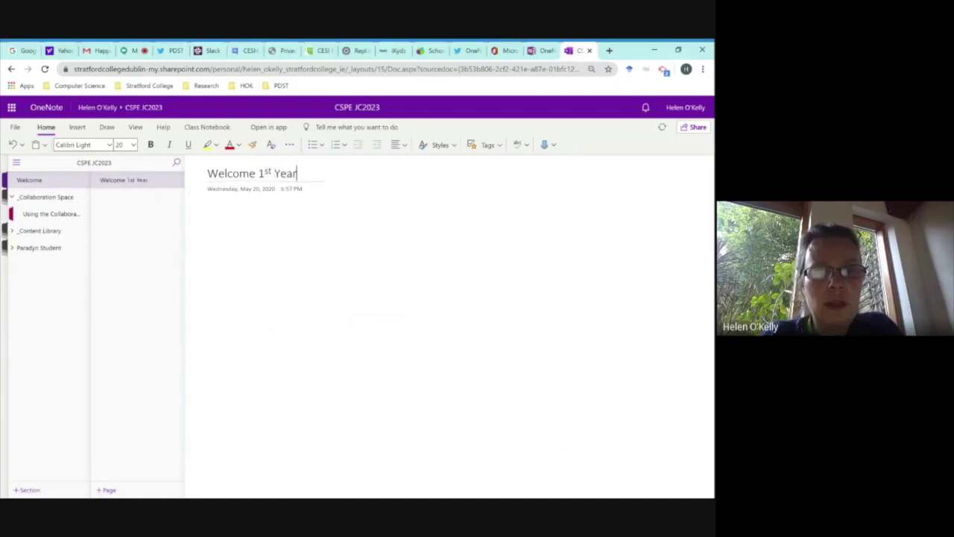
text( !)
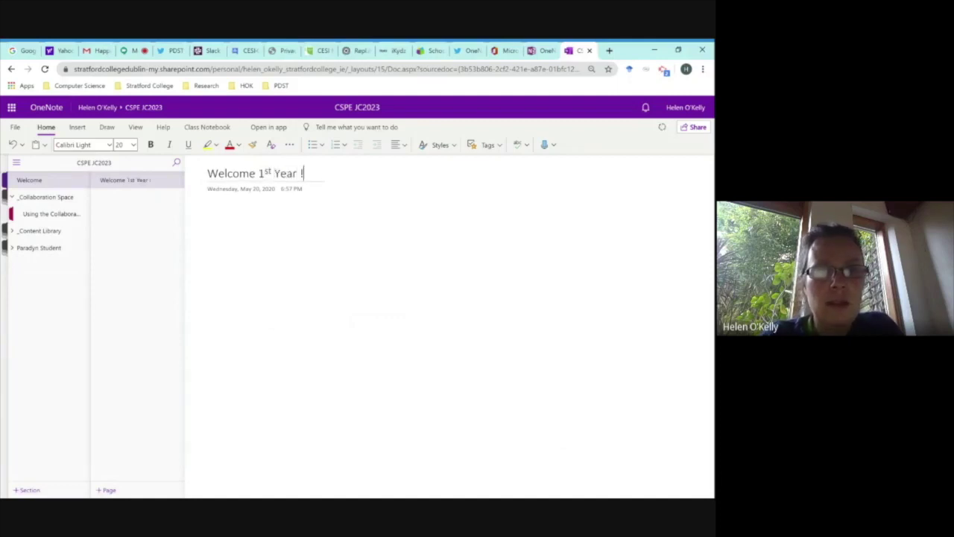
key(Left)
key(Left)
text(s)
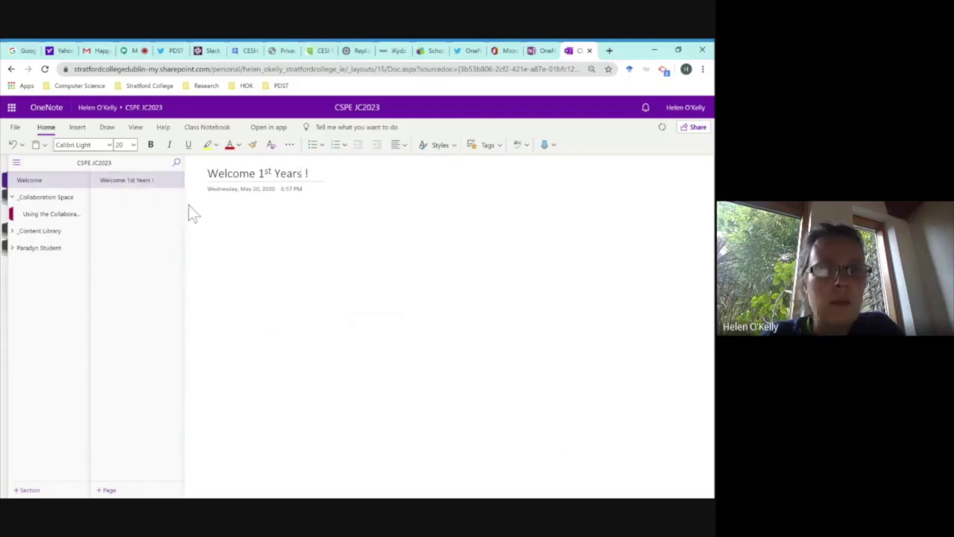
click(208, 212)
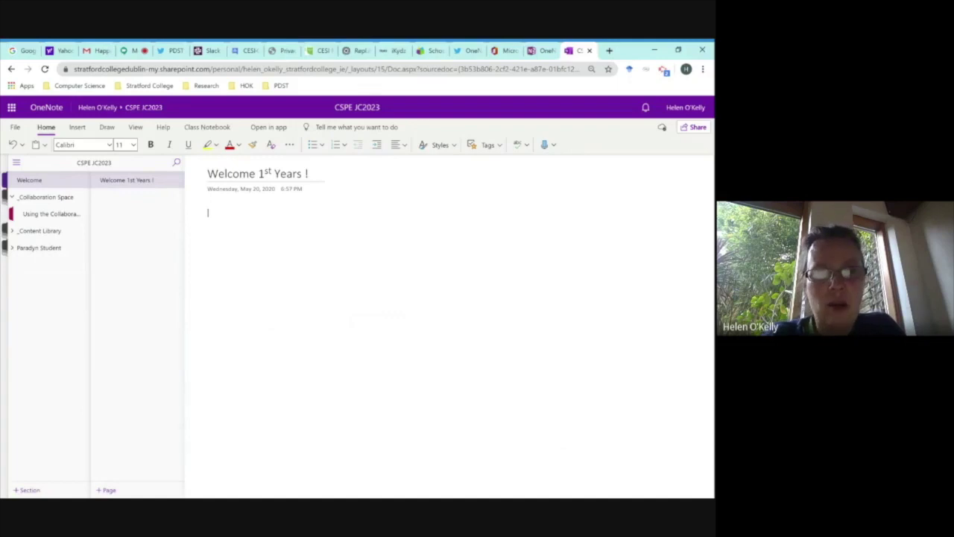
Type the test text ';alskdjfa;sldk' into the Welcome 1st Years ! page body, then show the insert options.
text(;alskdjfa;sldk)
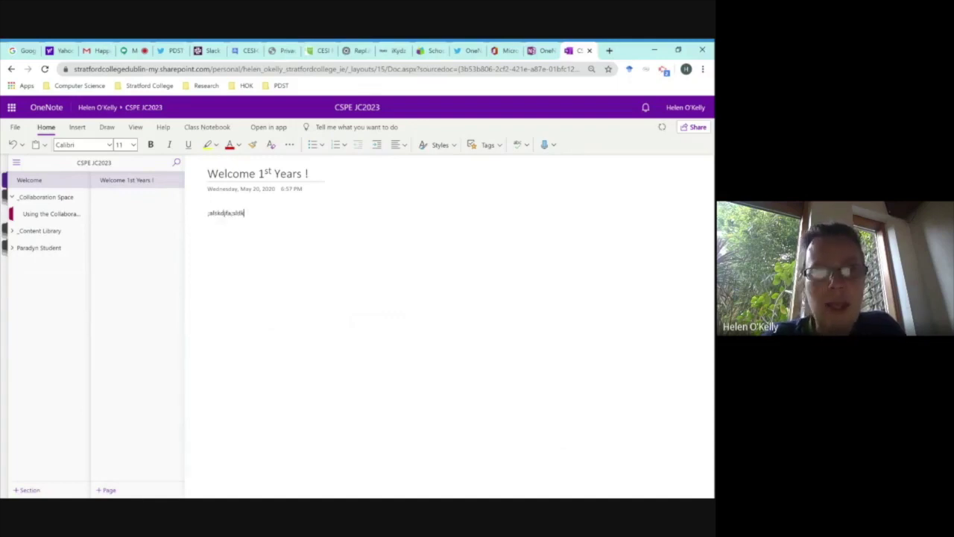
click(81, 128)
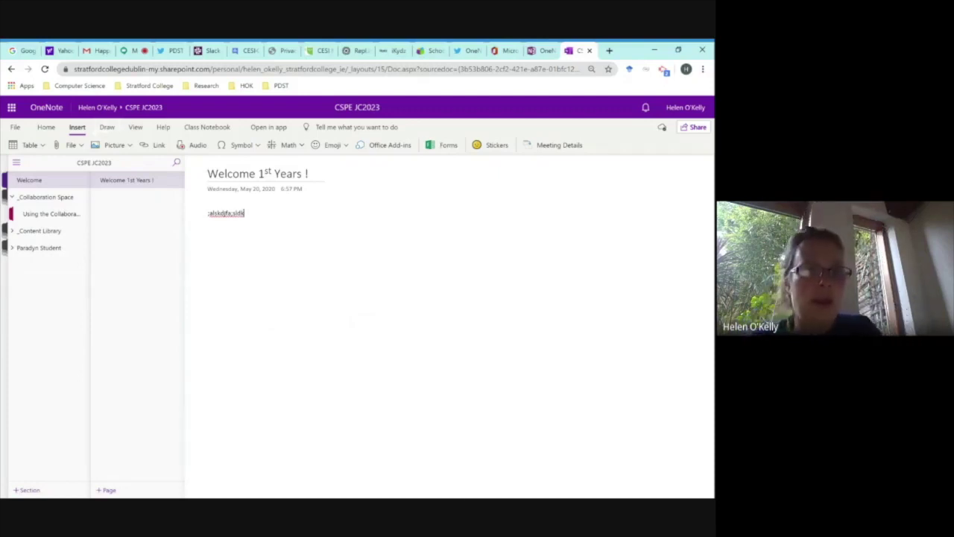
Scribble red handwriting below the text with the red pen.
click(108, 128)
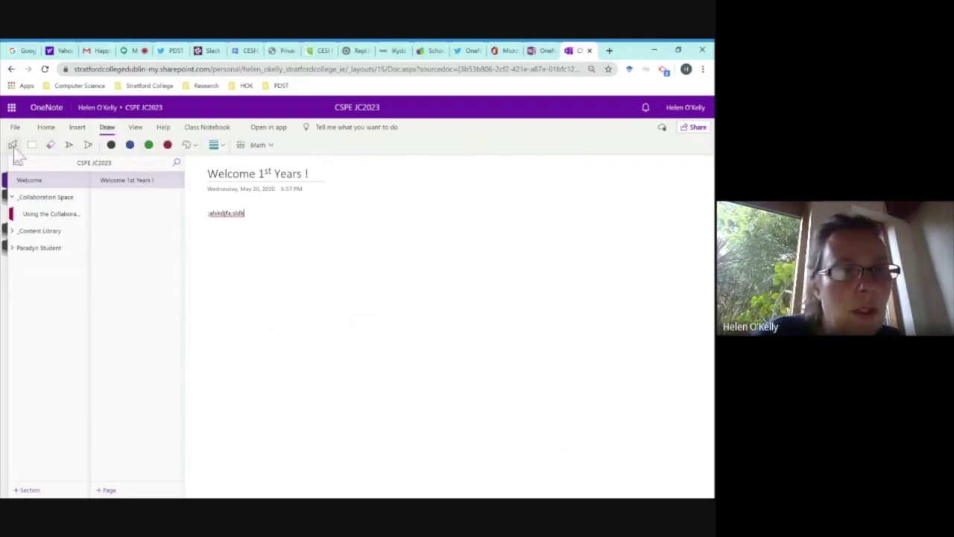
click(165, 147)
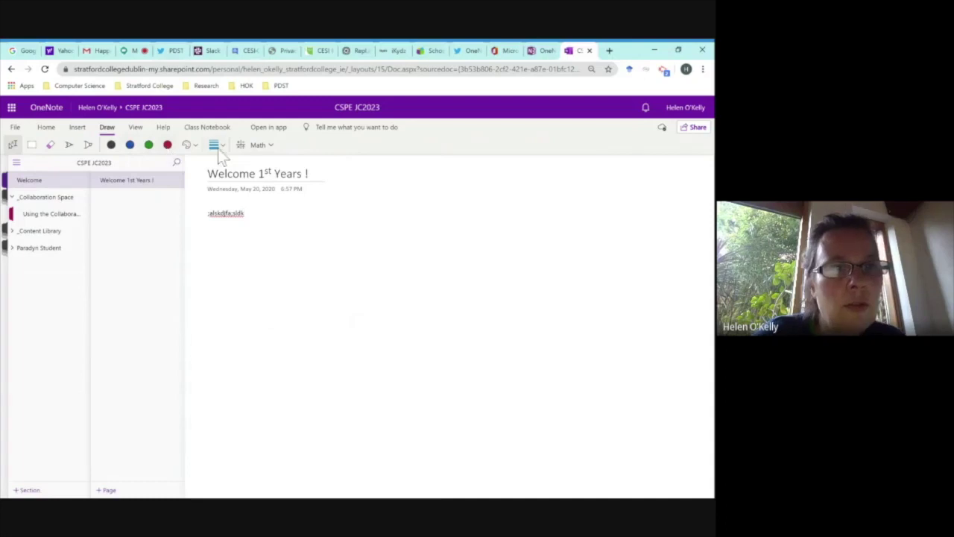
drag(288, 252, 316, 332)
mouse_move(292, 301)
mouse_down()
mouse_move(374, 296)
mouse_move(385, 282)
mouse_up()
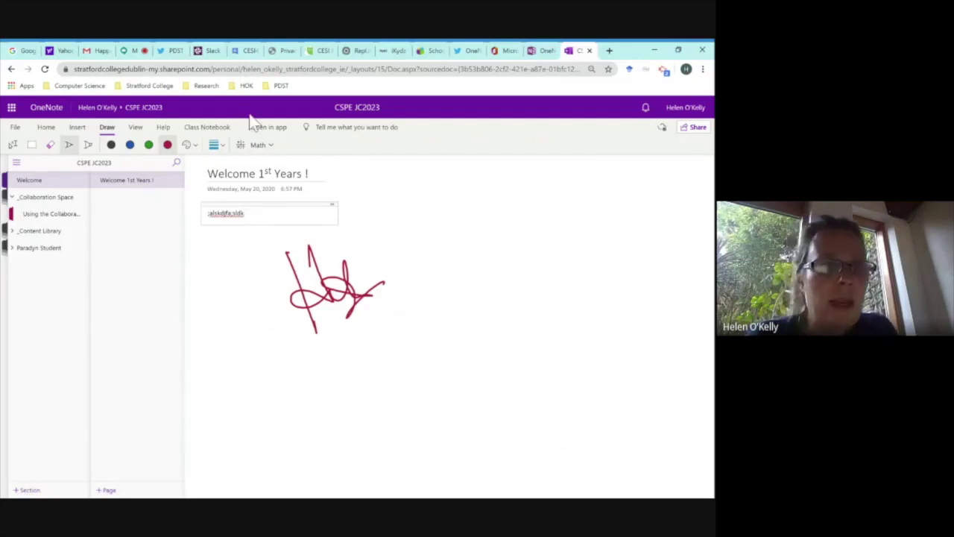
Erase the red scribble so only the page text remains.
click(243, 213)
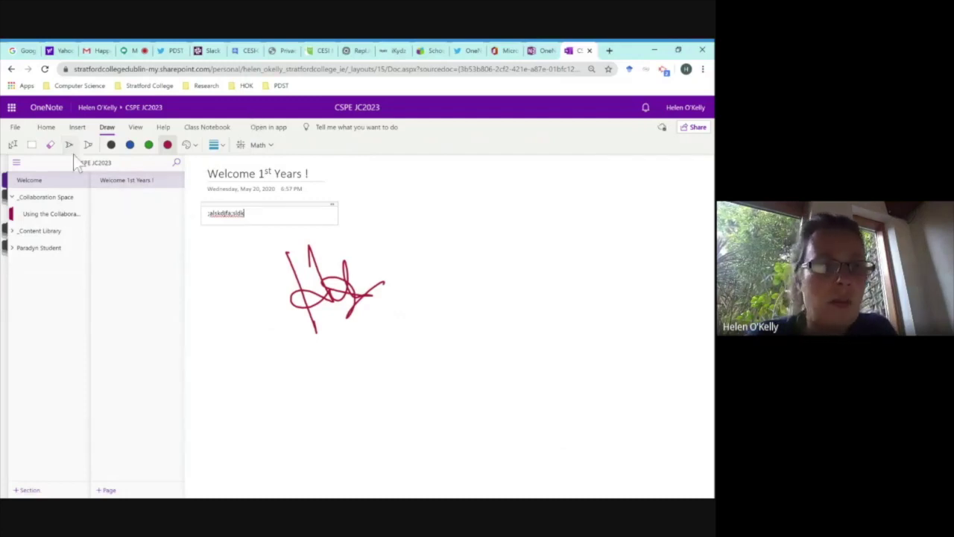
click(50, 144)
drag(285, 261, 304, 253)
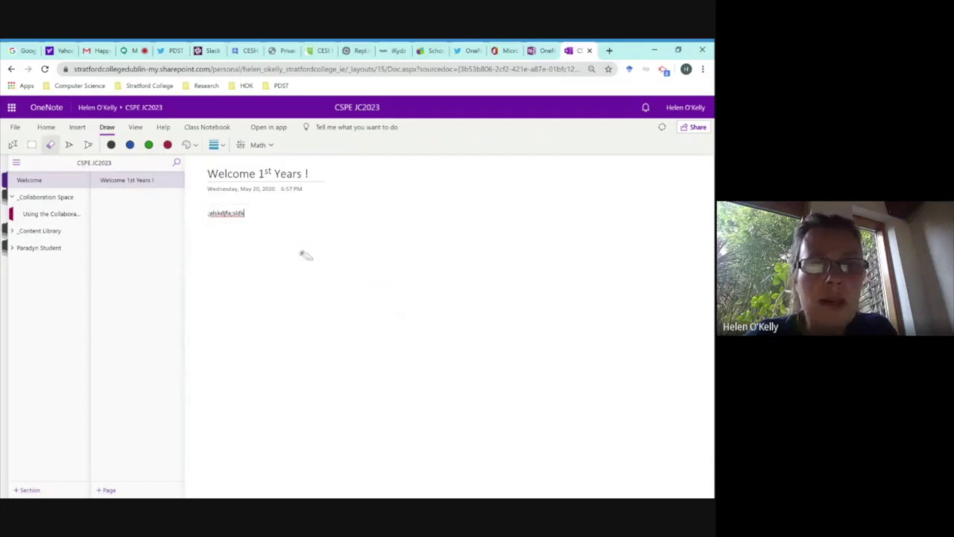
click(77, 127)
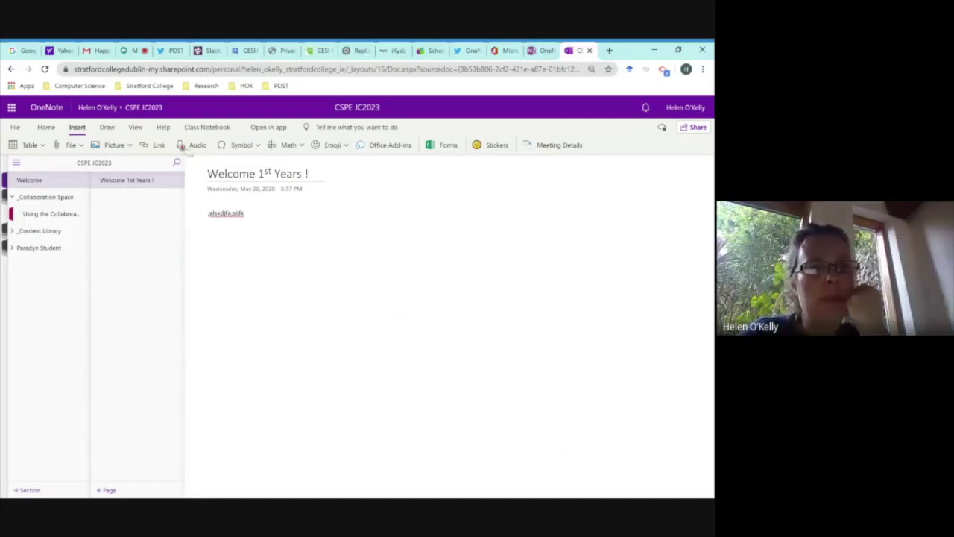
Sketch a red circle, right-pointing arrow, curved line, lower line and loop on the page.
click(107, 128)
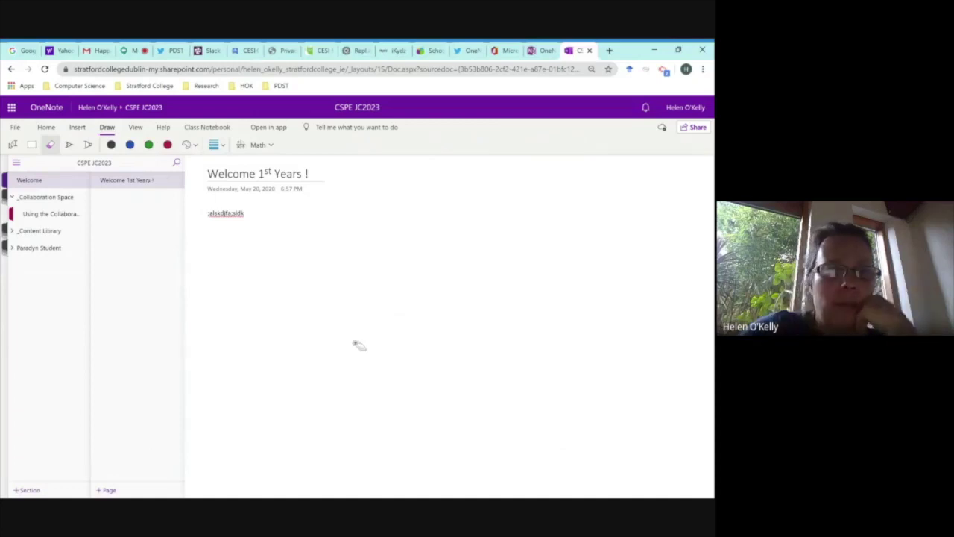
click(69, 144)
click(167, 145)
drag(419, 263, 395, 266)
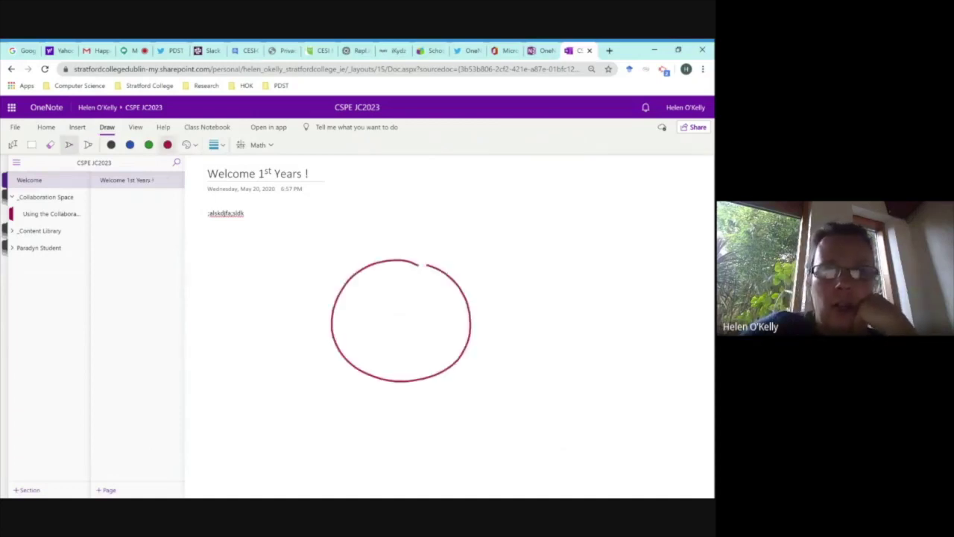
mouse_move(477, 321)
mouse_down()
mouse_move(633, 312)
mouse_move(627, 333)
mouse_up()
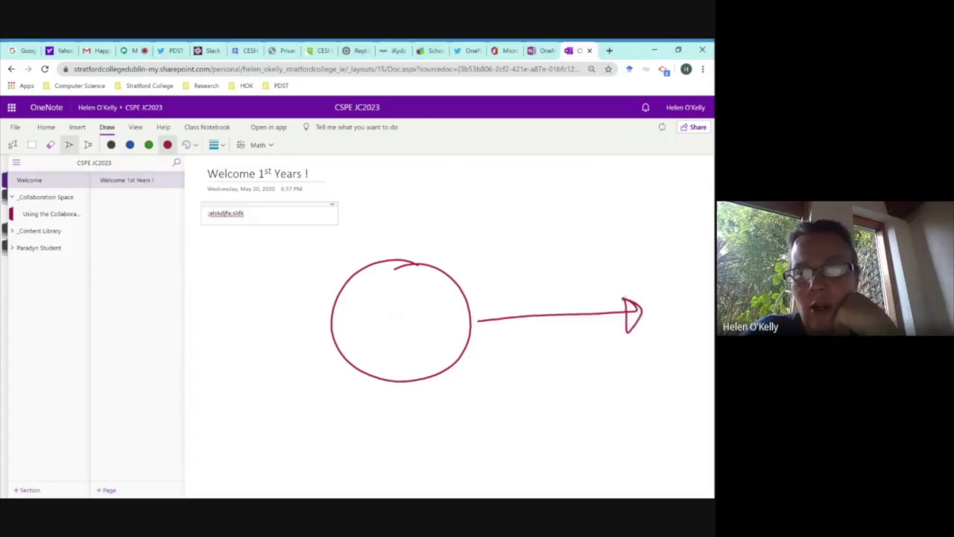
drag(546, 237, 377, 214)
drag(491, 378, 660, 373)
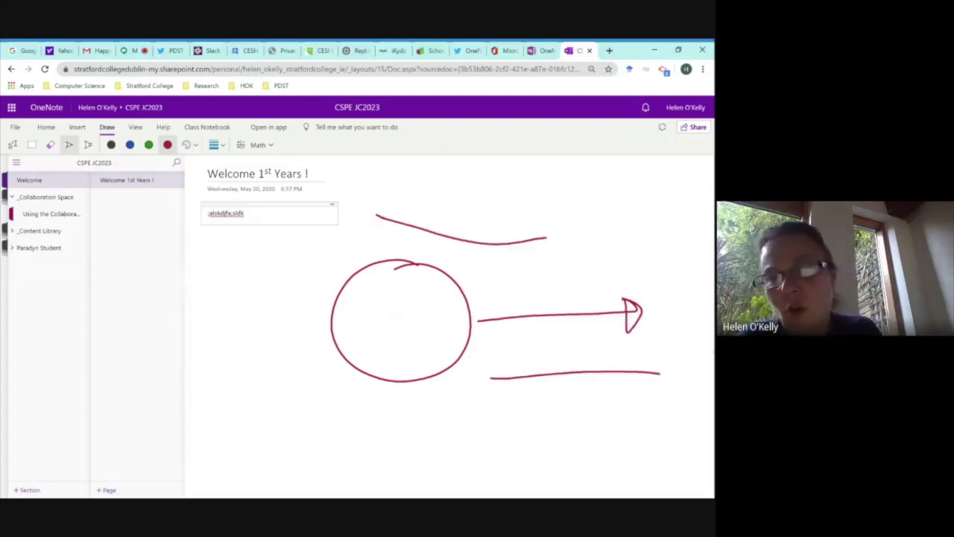
drag(340, 297, 407, 358)
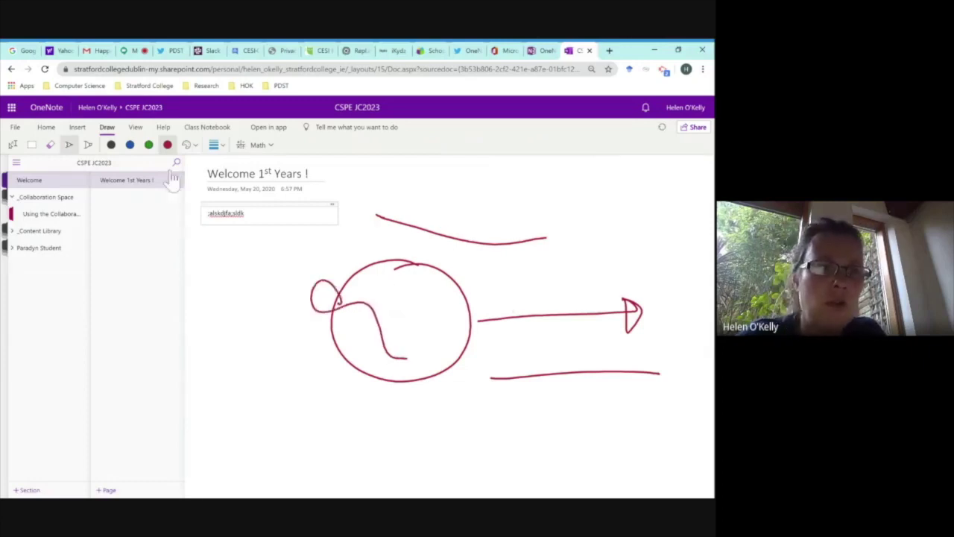
Erase the whole circle-and-arrow sketch and return to the default tool.
click(50, 145)
click(377, 222)
drag(428, 230, 345, 290)
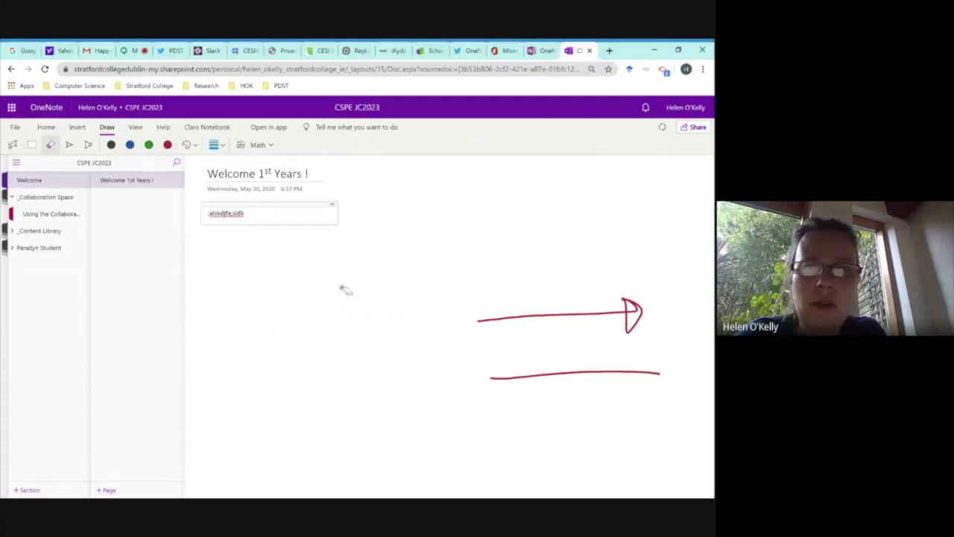
click(511, 317)
drag(494, 373, 577, 379)
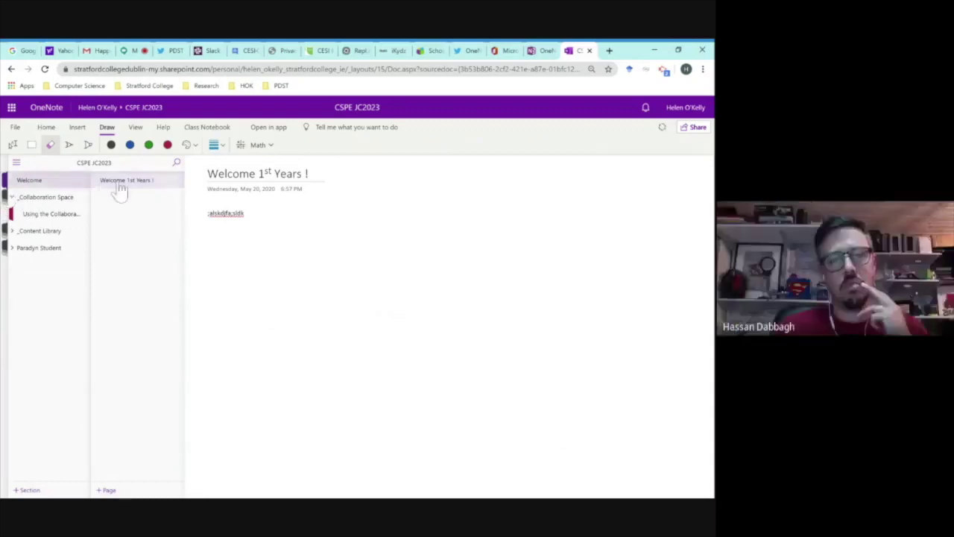
click(176, 183)
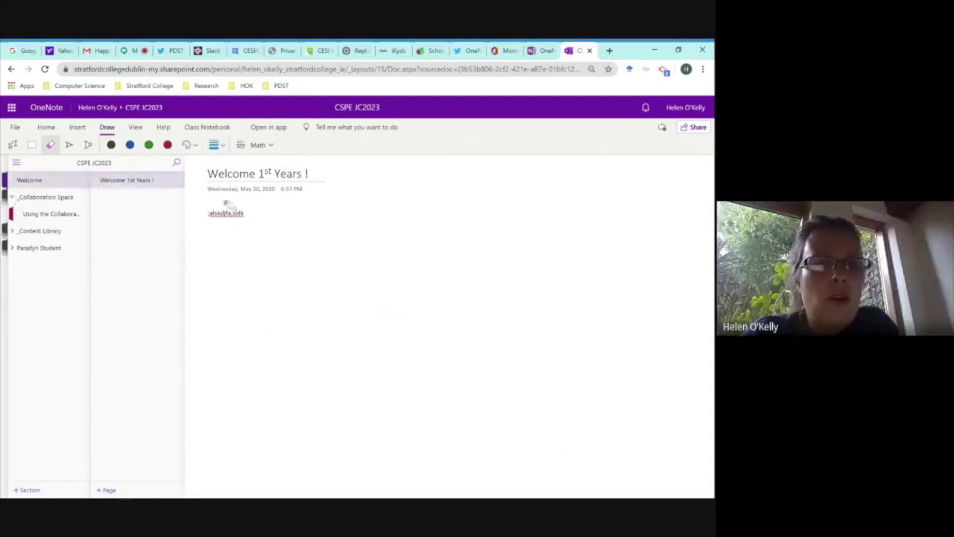
click(13, 146)
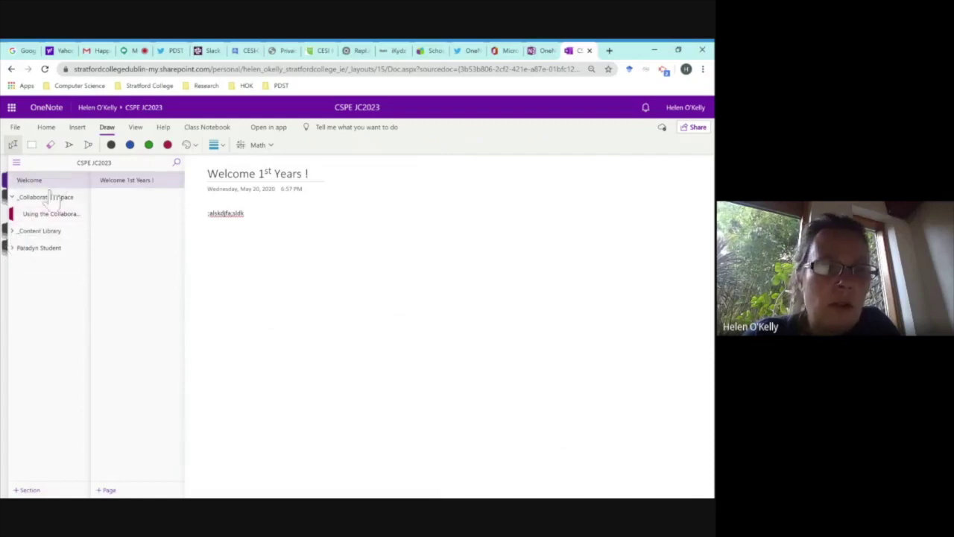
Add two Untitled Pages to Welcome, expand _Content Library, and return to the notebook-ready wizard page.
click(104, 490)
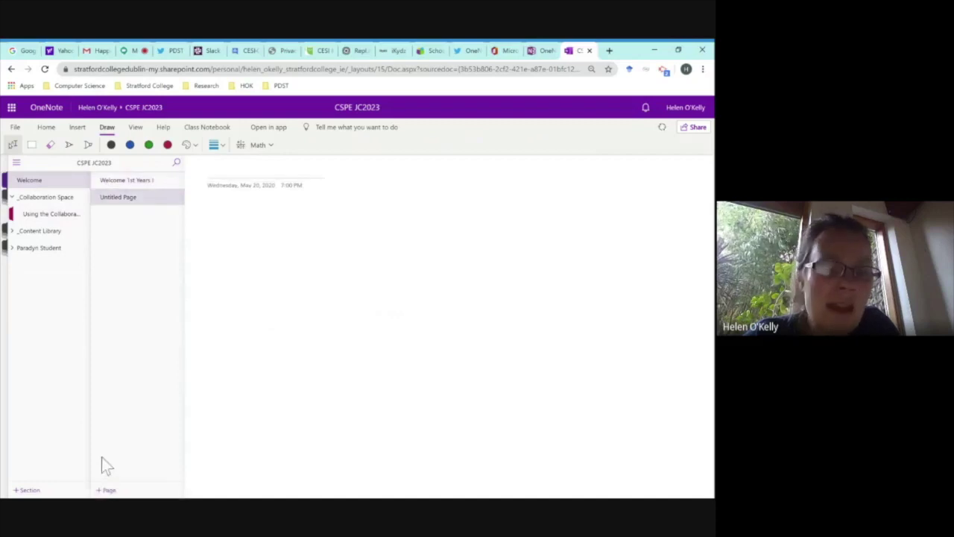
click(104, 490)
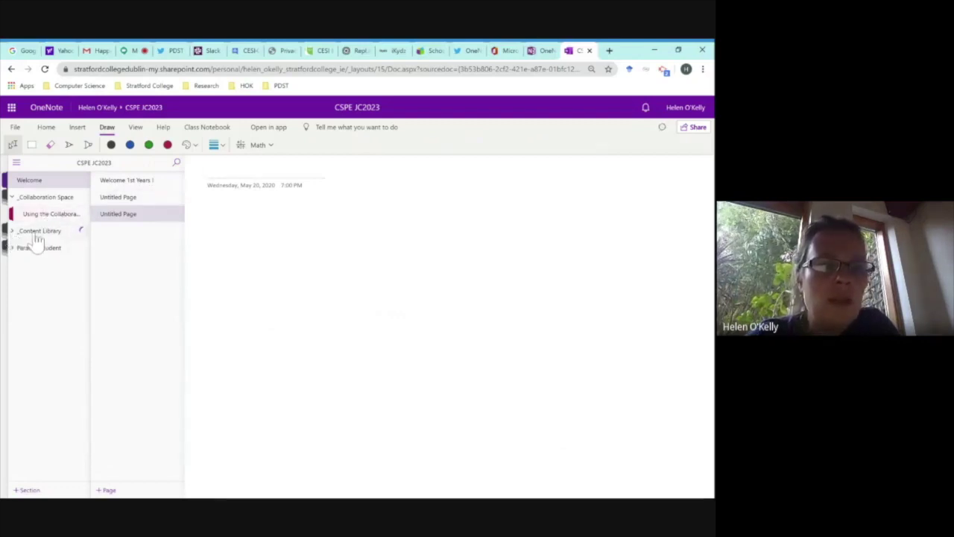
click(33, 234)
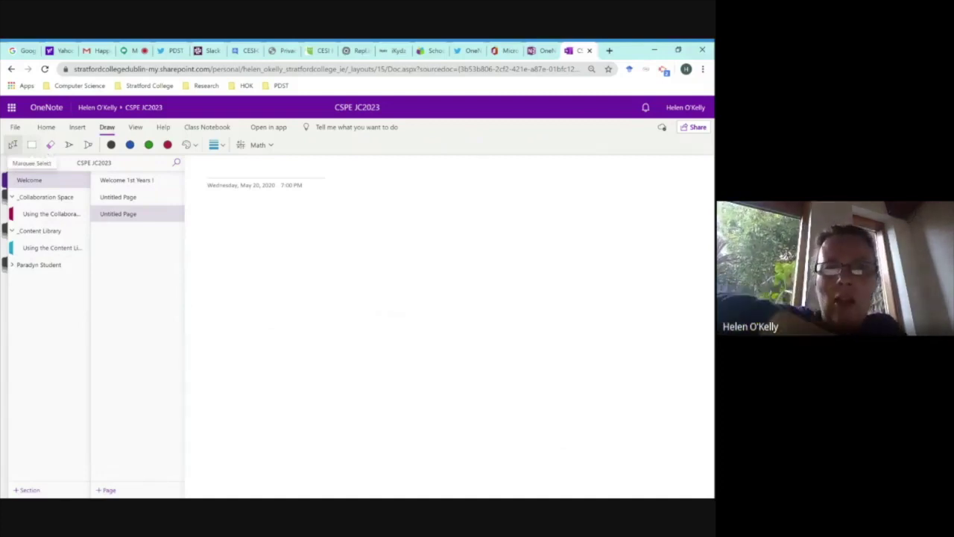
click(542, 53)
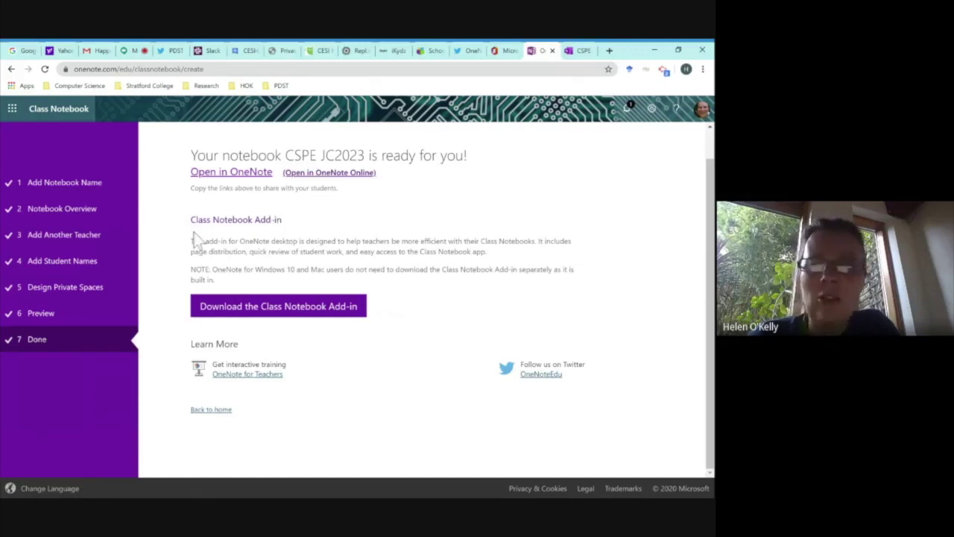
Go back to the CSPE JC2023 notebook and display its Class Notebook management commands.
click(586, 50)
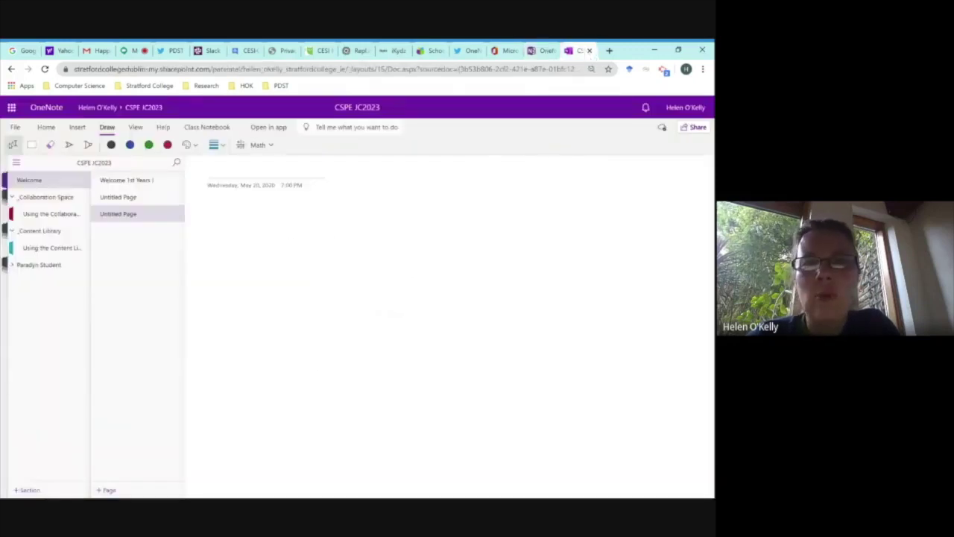
click(542, 54)
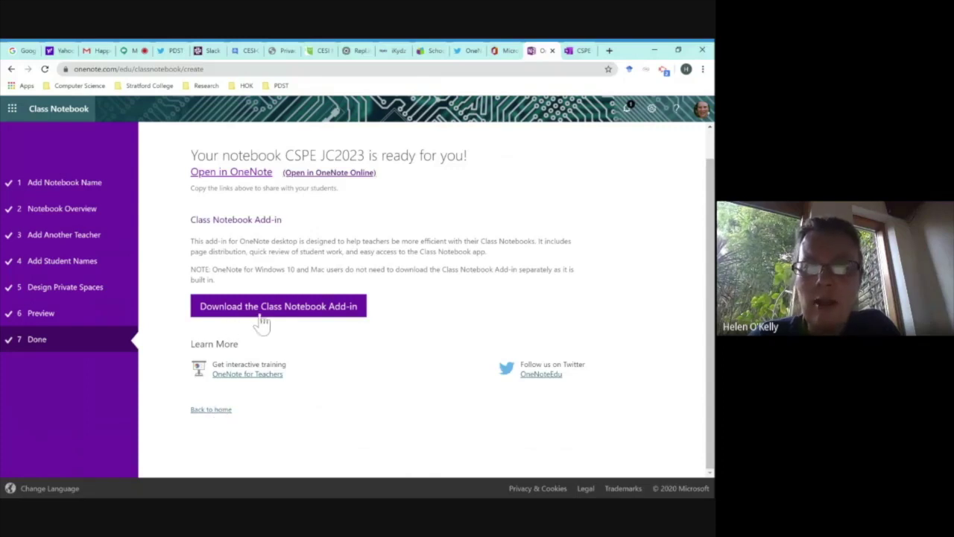
click(585, 52)
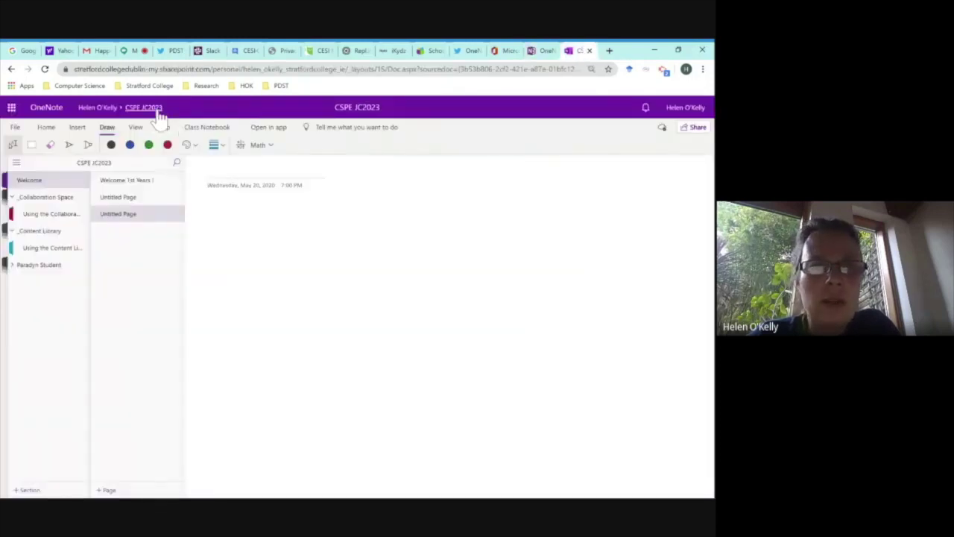
click(208, 128)
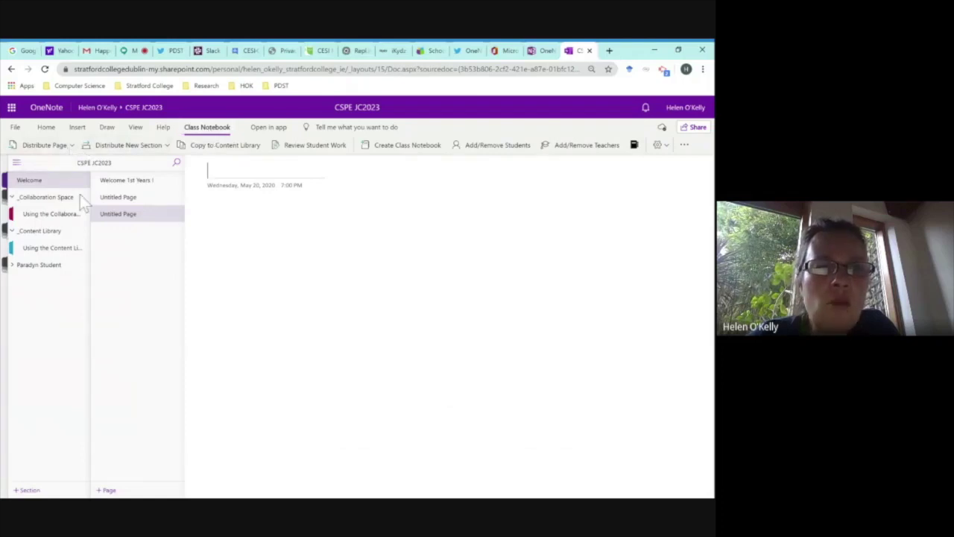
Look at the page distribution and student work review options, then return to the Class Notebook welcome page.
click(72, 145)
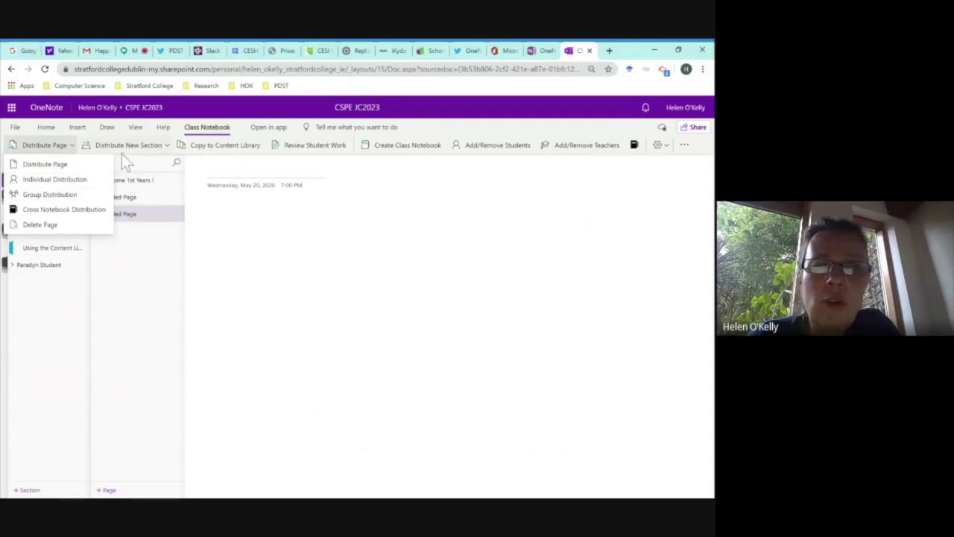
click(303, 144)
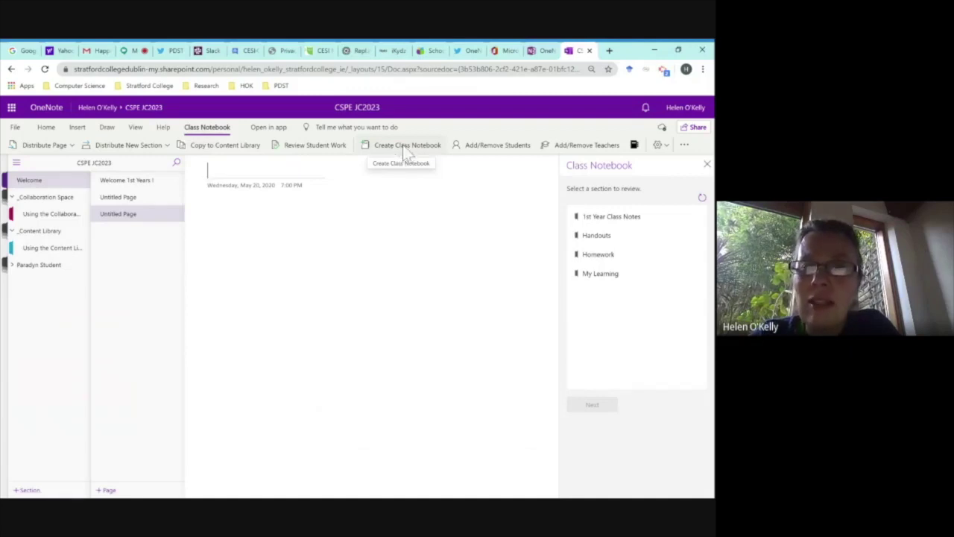
click(541, 50)
click(225, 411)
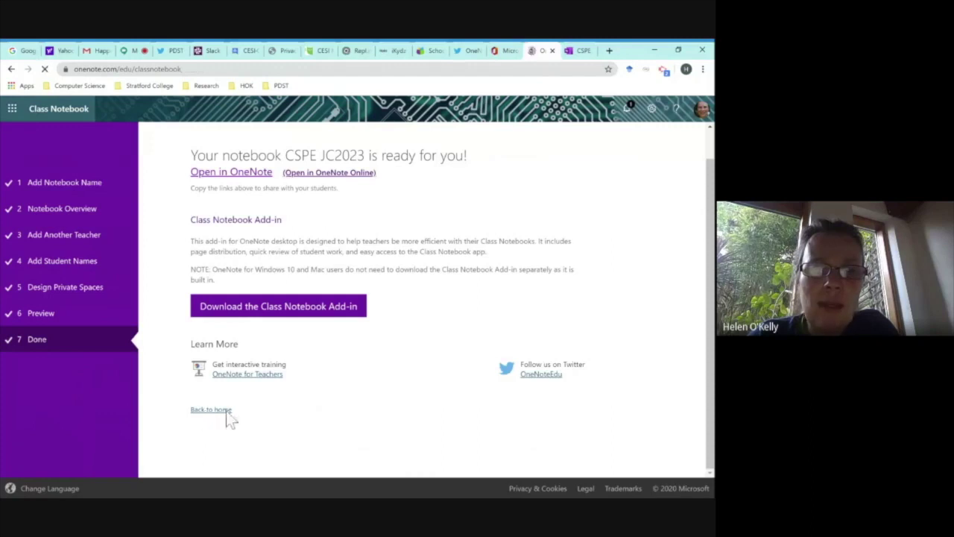
Start Add/Remove Students from the CSPE JC2023 notebook and switch to the new notebook-picker tab.
click(580, 52)
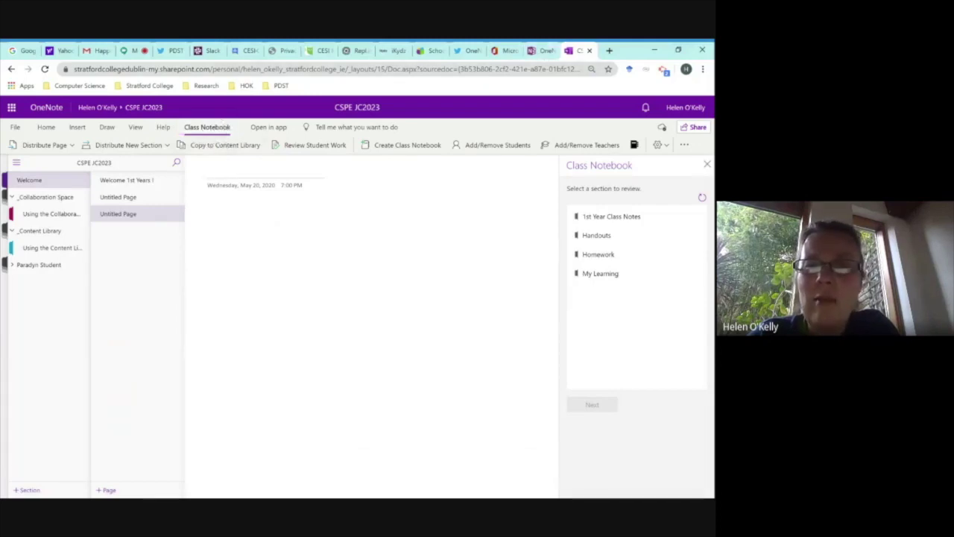
click(496, 145)
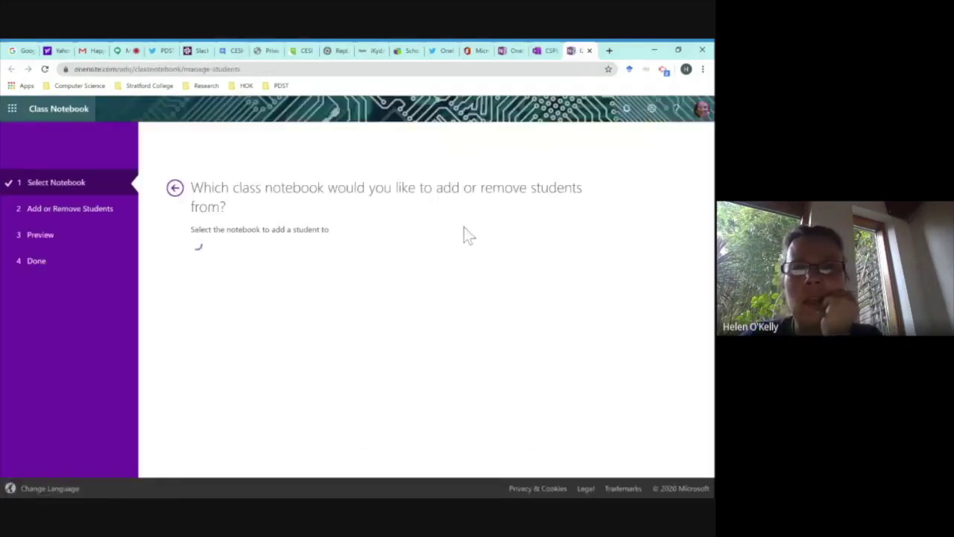
click(509, 51)
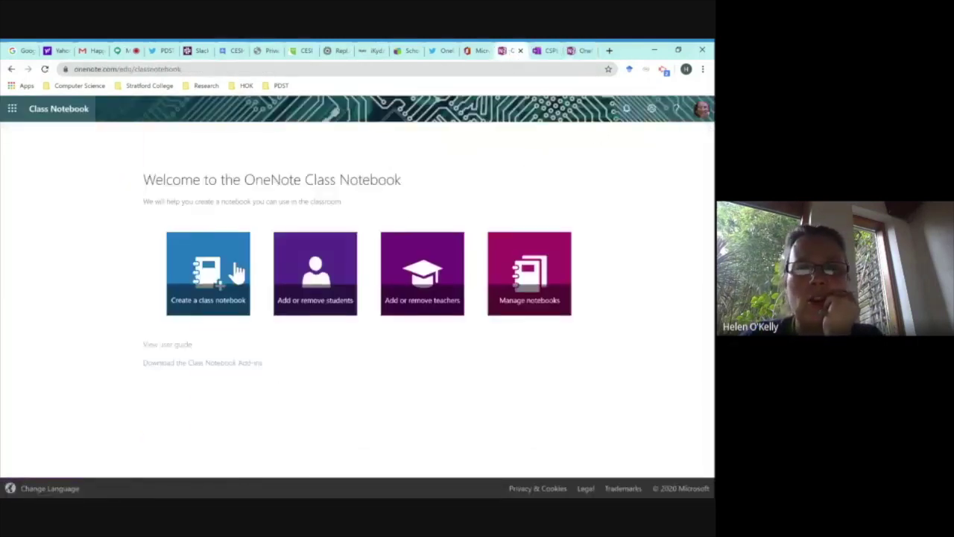
click(579, 51)
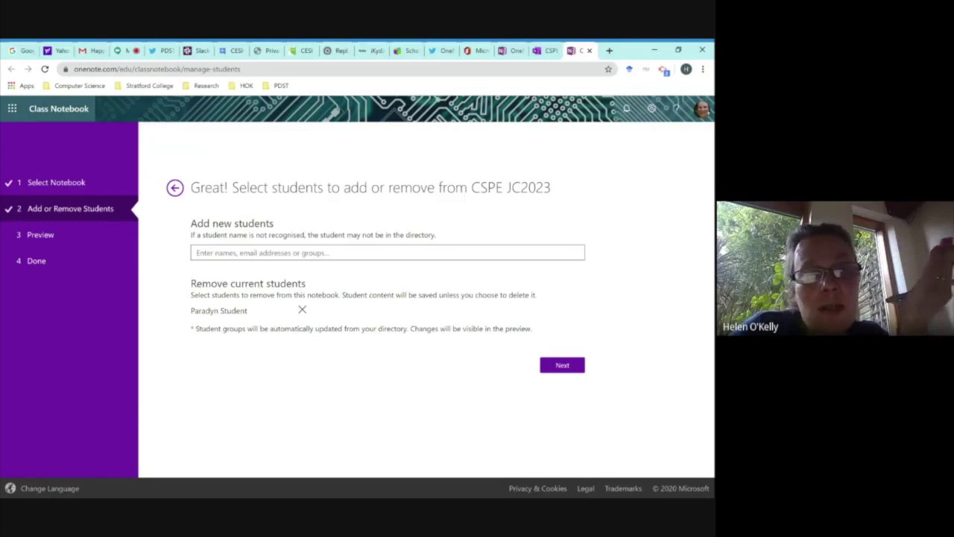
Mark the notebook's one current student for removal, then step back to notebook selection.
text(h)
key(BackSpace)
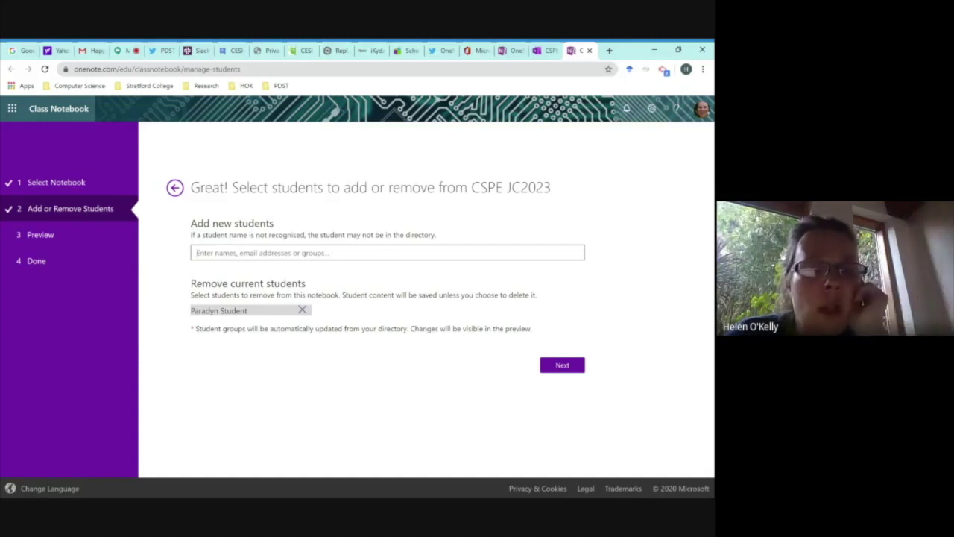
click(302, 310)
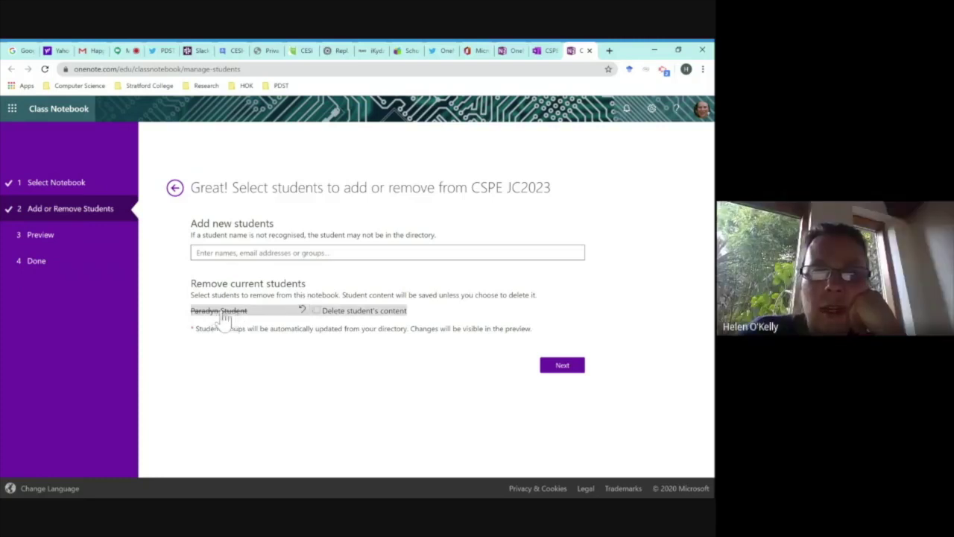
click(175, 191)
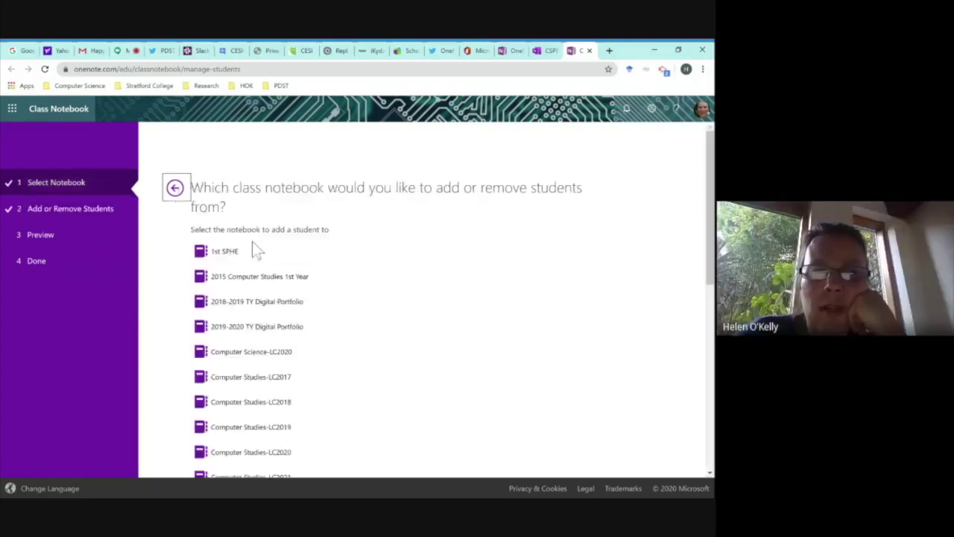
Reopen CSPE JC2023's student list in the wizard, then return to the CSPE JC2023 notebook.
scroll(296, 336, down, 6)
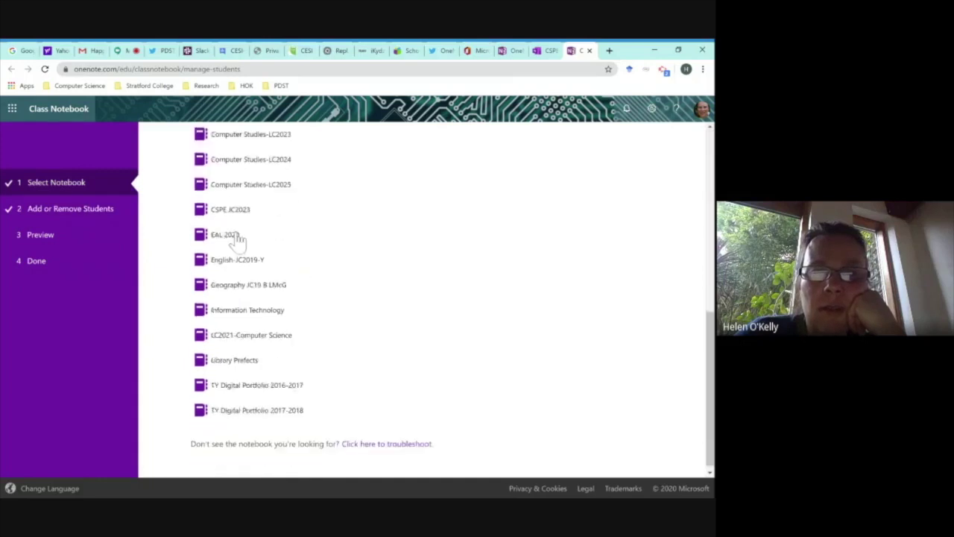
click(231, 210)
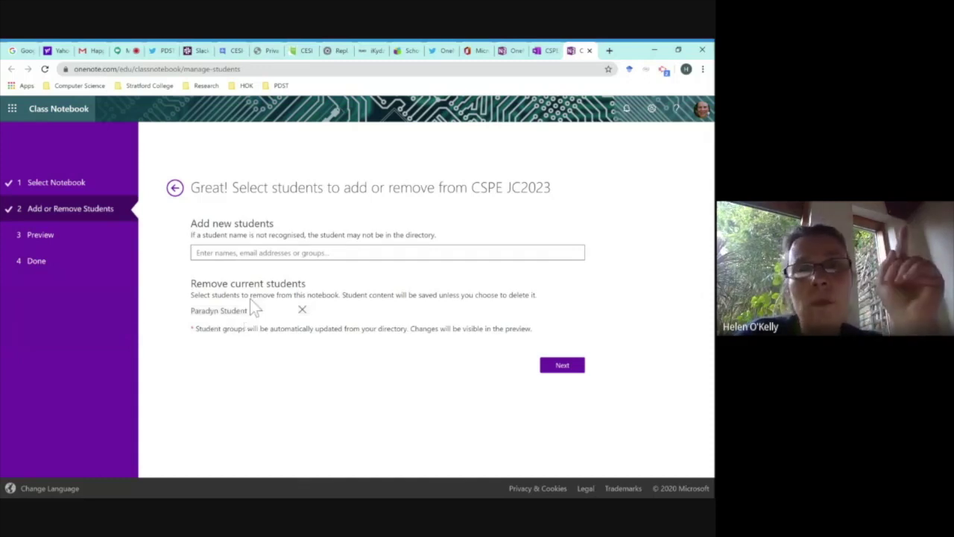
click(550, 50)
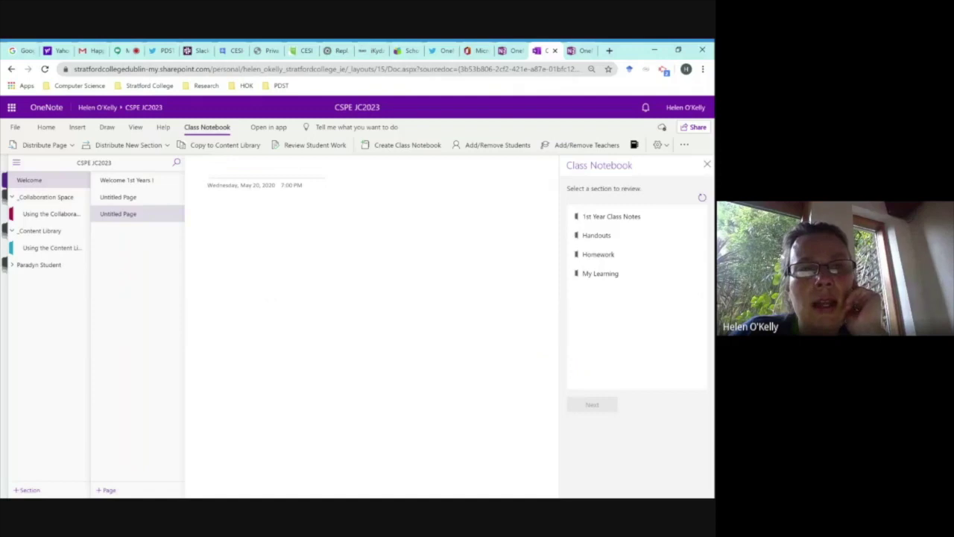
Expand the student's section group and start adding teachers via Add/Remove Teachers.
click(34, 267)
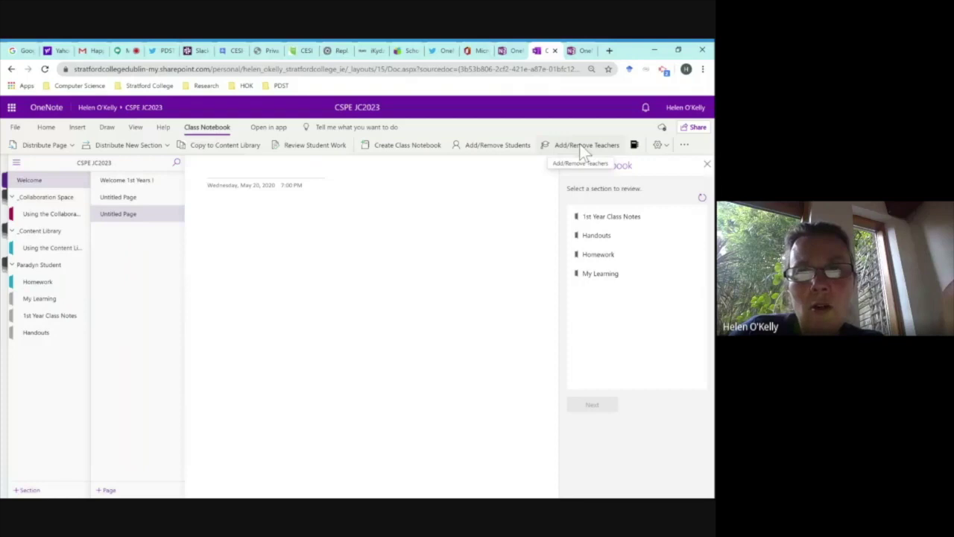
click(584, 146)
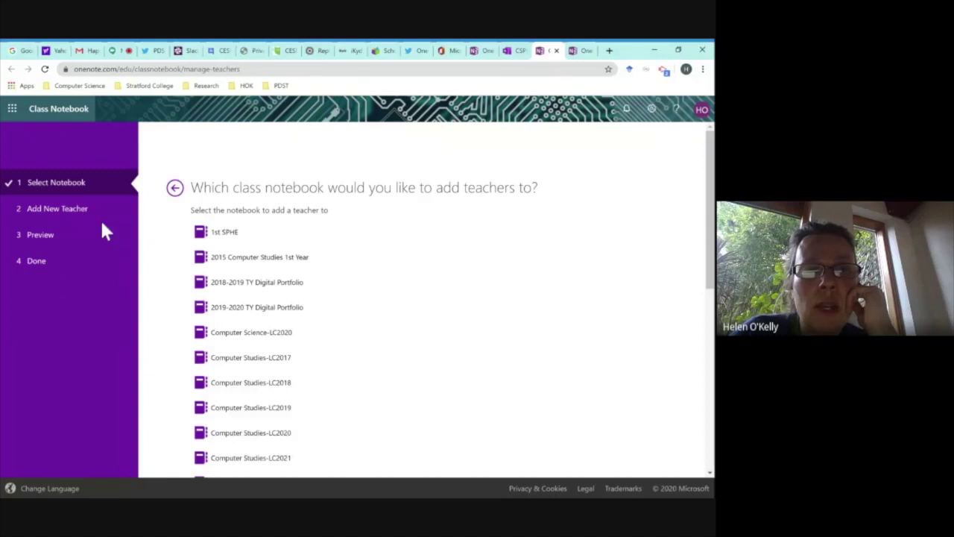
Pick CSPE JC2023 from the class notebook list for adding teachers.
scroll(341, 287, down, 4)
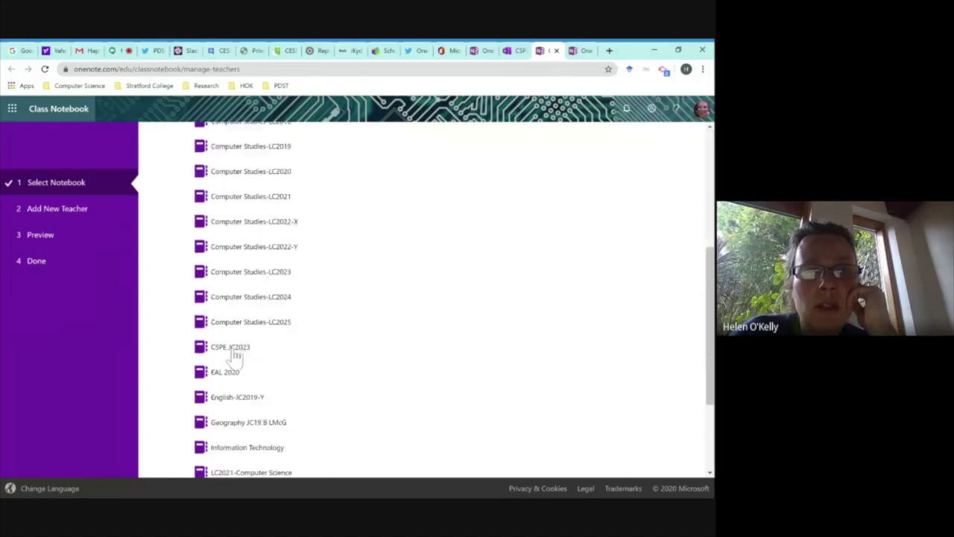
click(238, 349)
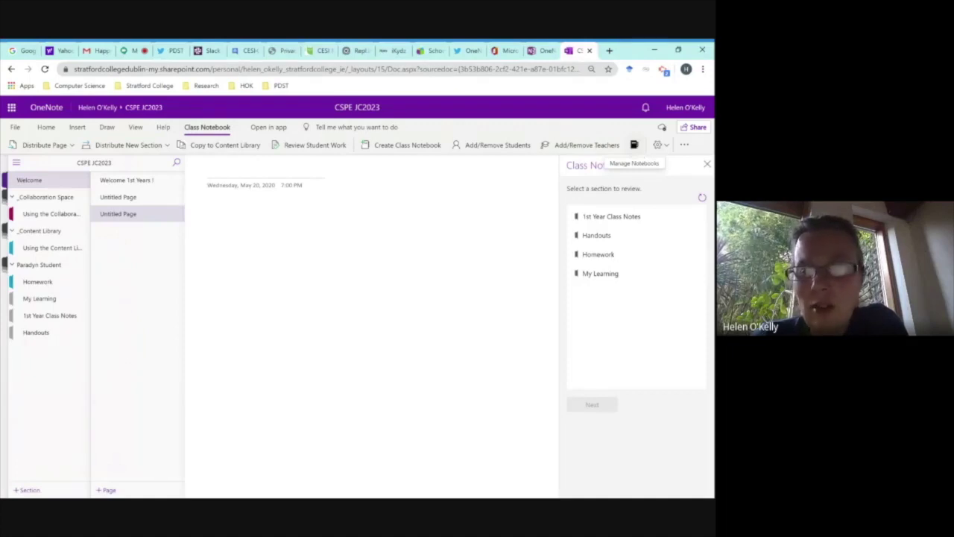
In CSPE JC2023's notebook management, add a '2nd Year Class Notes' student section.
click(635, 145)
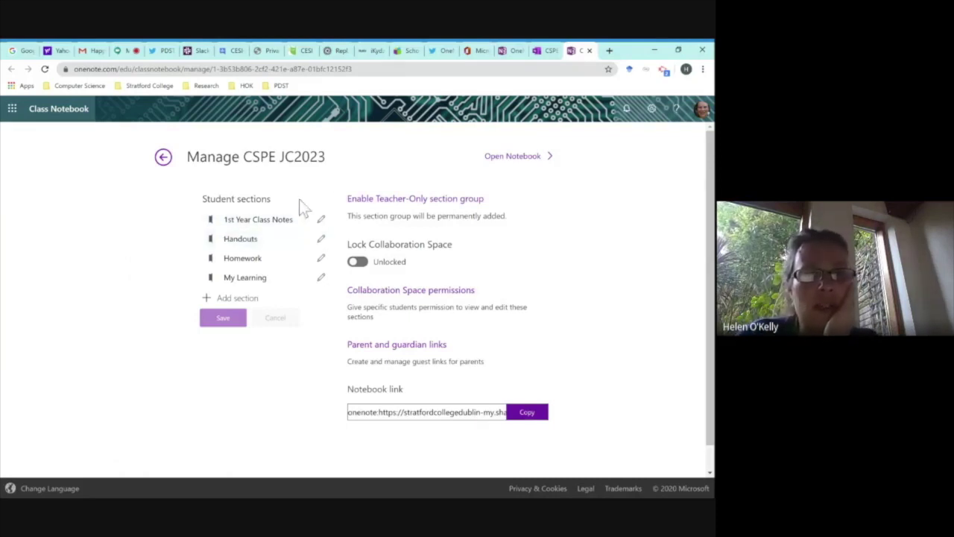
click(240, 238)
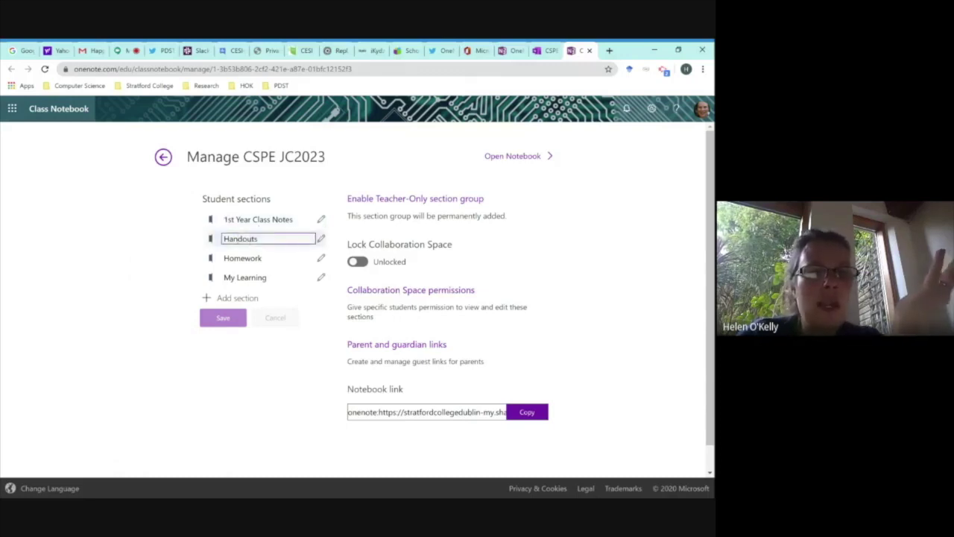
click(237, 298)
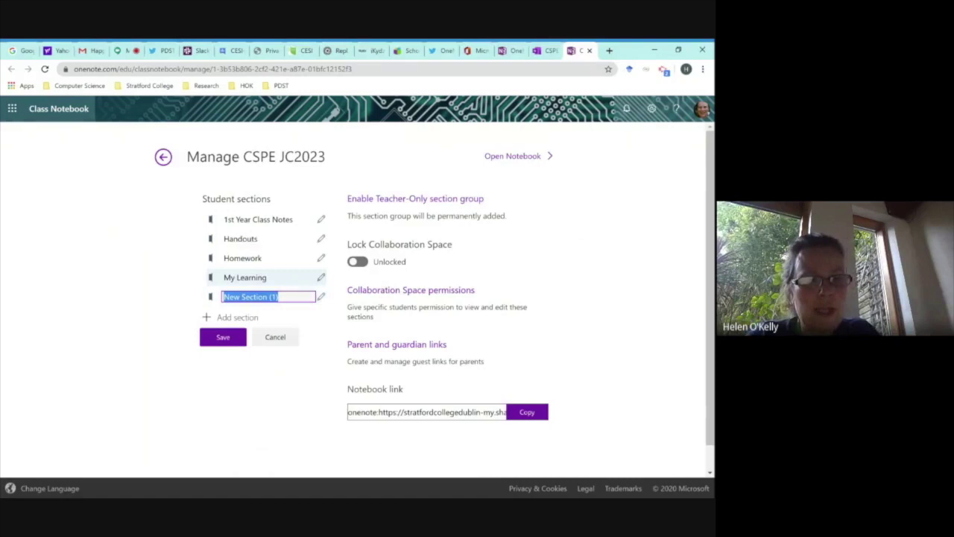
text(2nd Year Class Notes)
Rename Homework to '1st Year Homework', add a '2nd Year Homework' section, and save.
click(320, 258)
key(Home)
text(1st Year)
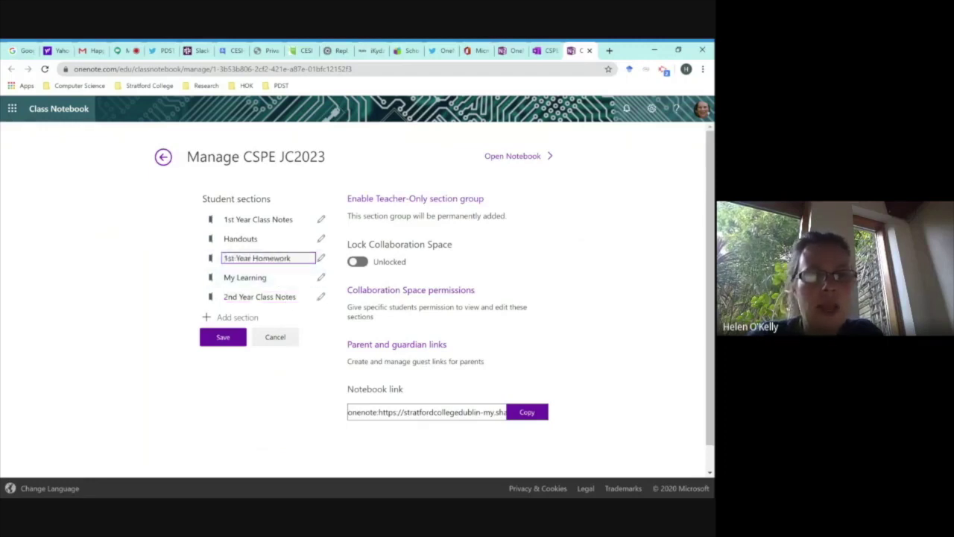
click(237, 316)
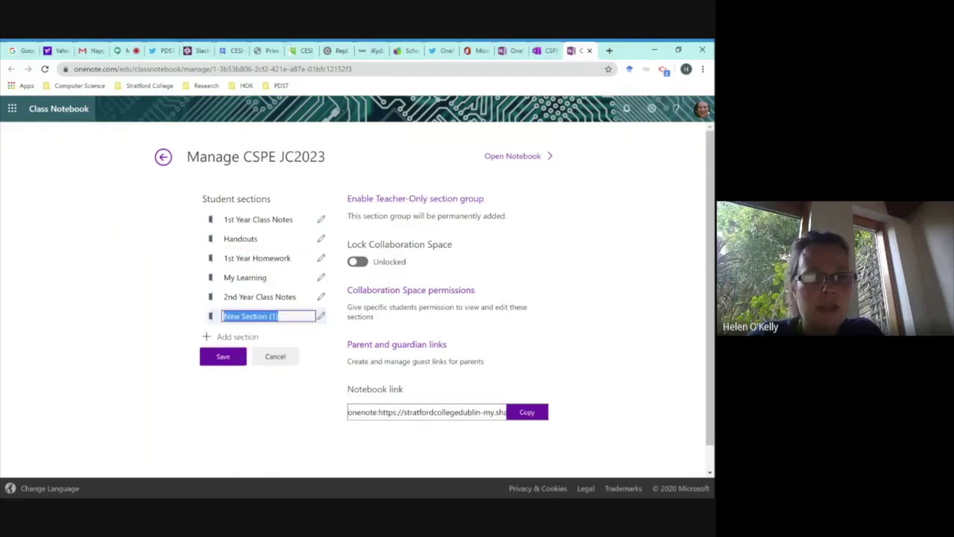
text(2nd Year Homework)
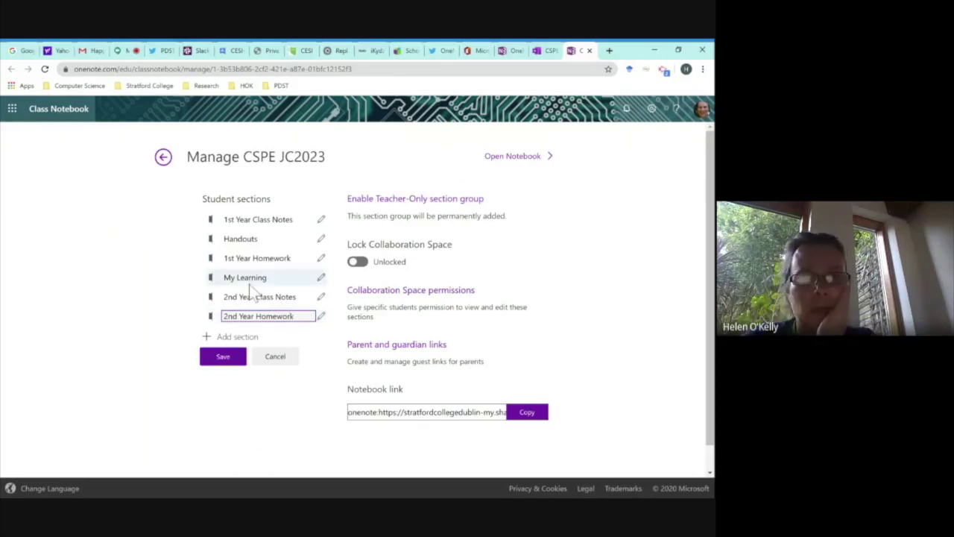
click(237, 361)
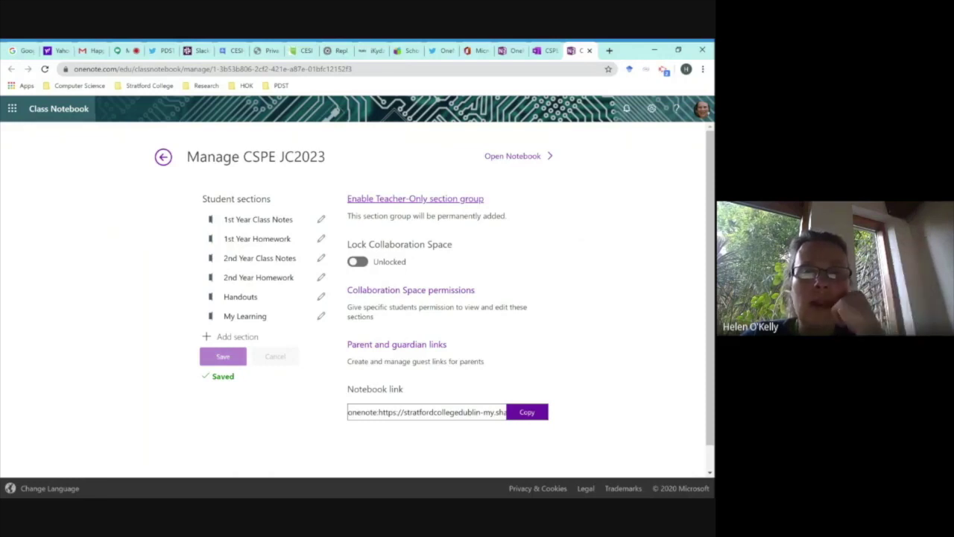
Enable the Teacher-Only group, then collapse the student, _Content Library and _Collaboration Space groups.
click(440, 198)
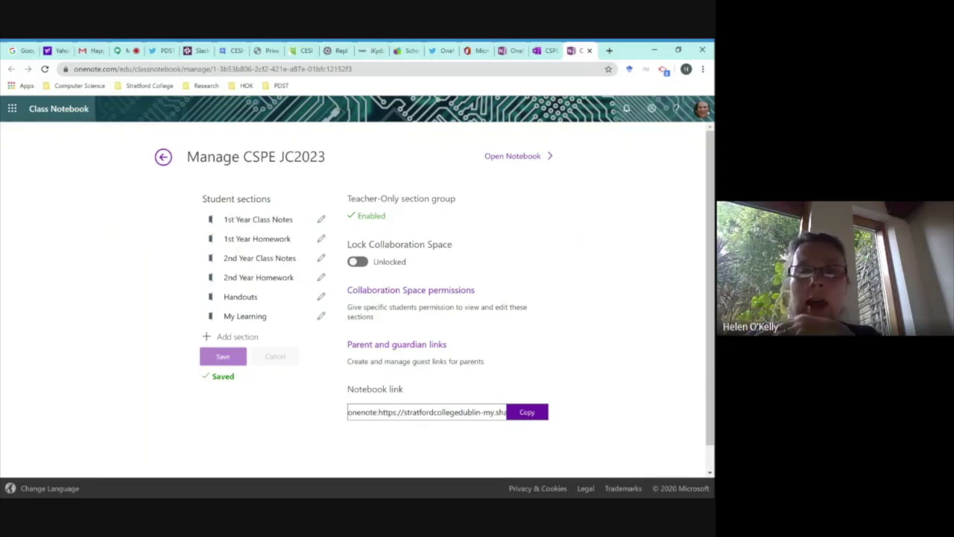
click(547, 52)
click(18, 264)
click(12, 230)
click(12, 197)
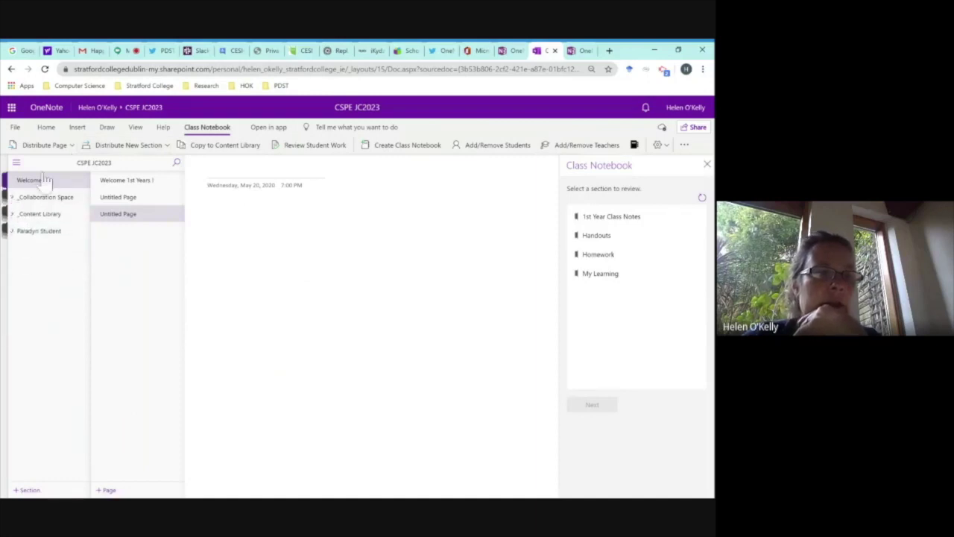
Reload the CSPE JC2023 notebook so the new _Teacher Only section group appears.
click(45, 69)
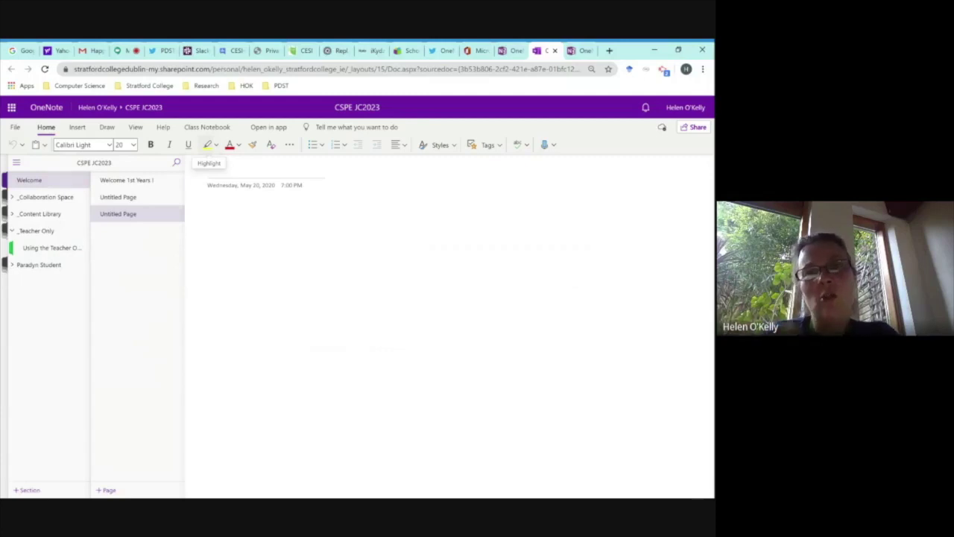
click(585, 52)
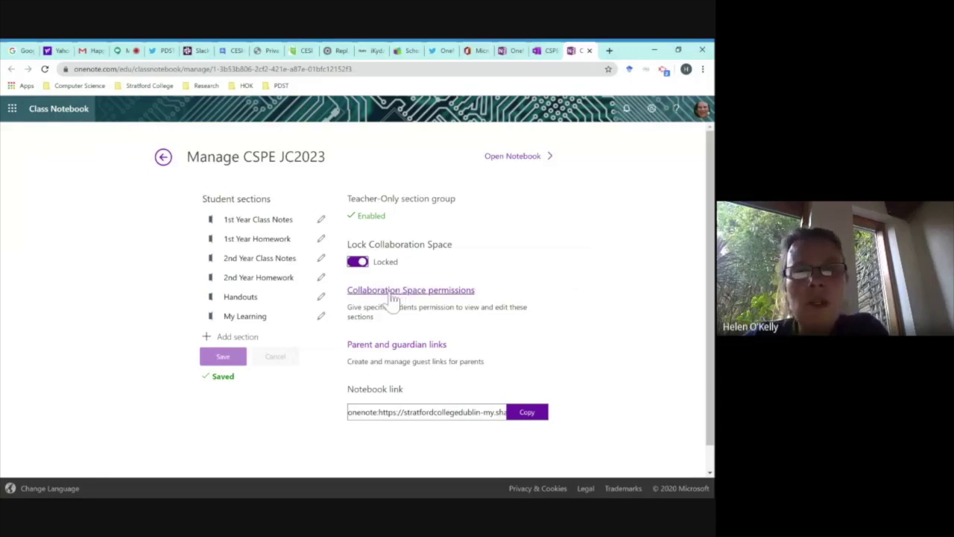
In the CSPE JC2023 notebook, collapse _Teacher Only and expand _Collaboration Space.
click(544, 50)
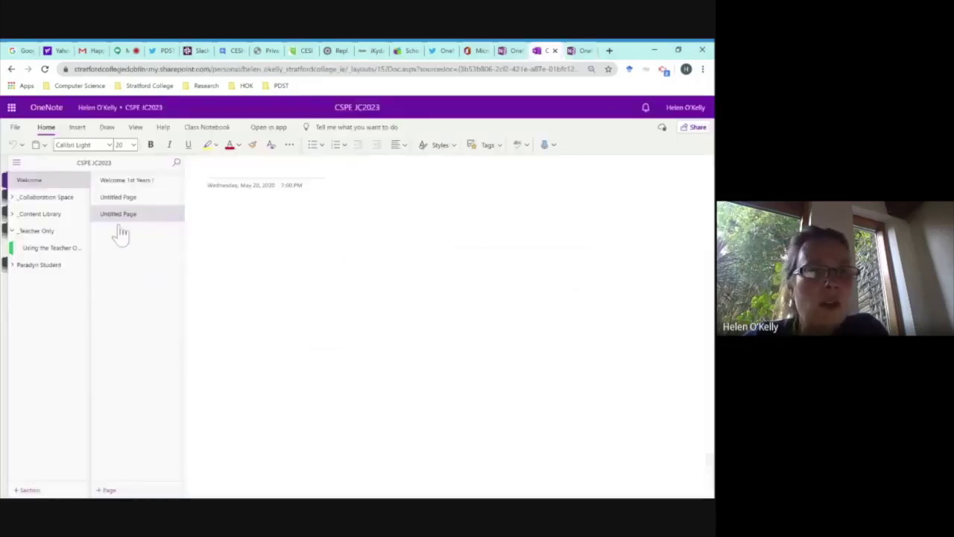
click(11, 231)
click(12, 198)
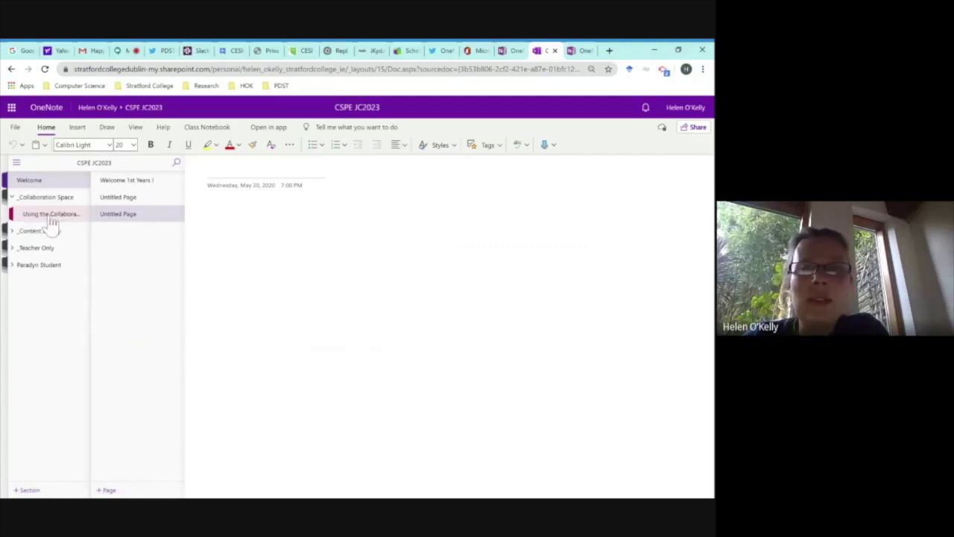
click(581, 50)
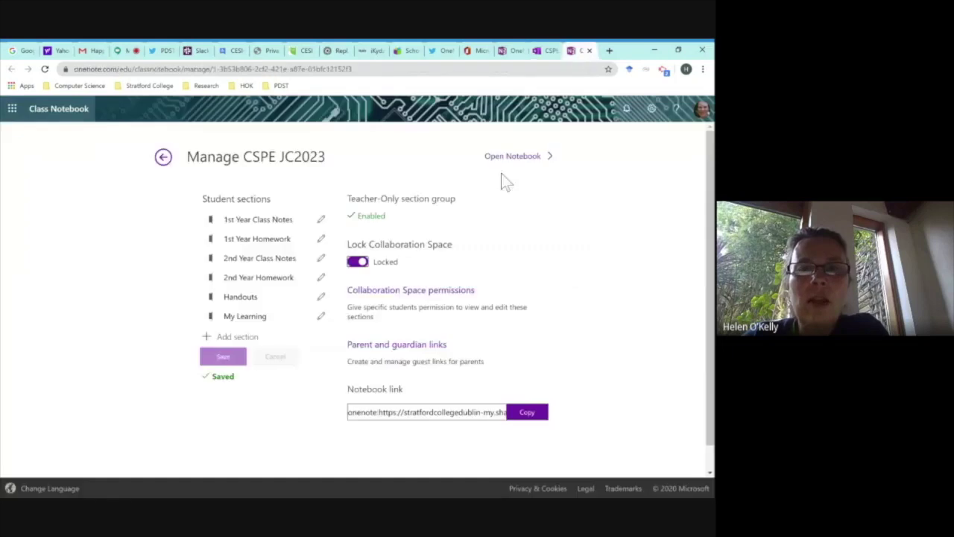
Set up a _Collaboration Space section 'Summer Project - Group 1' plus two students' names, giving one student edit access.
click(417, 296)
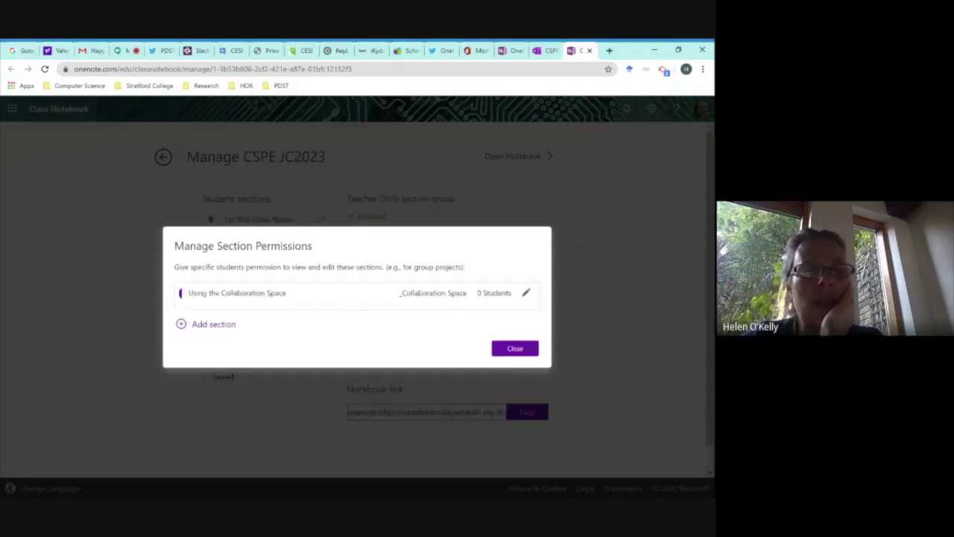
click(216, 333)
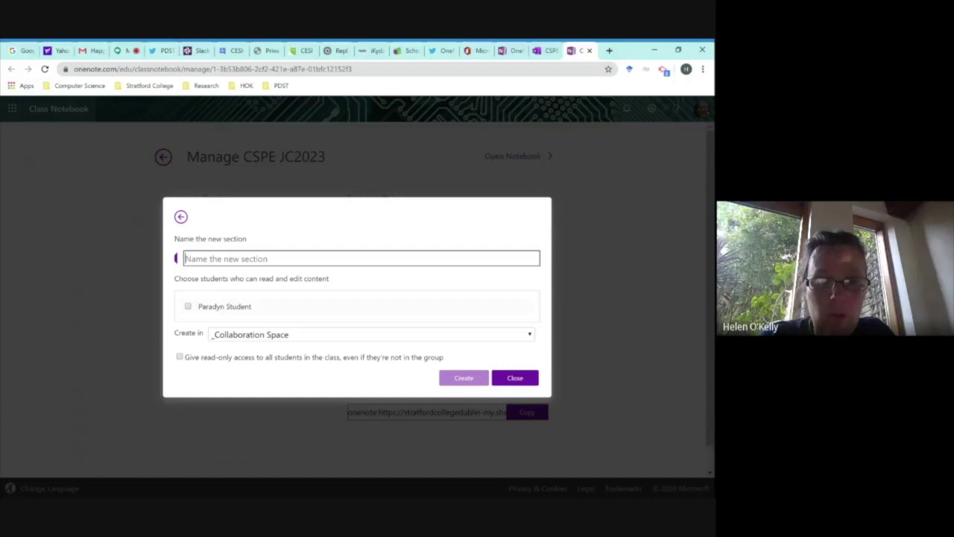
text(S)
key(BackSpace)
text(Sum)
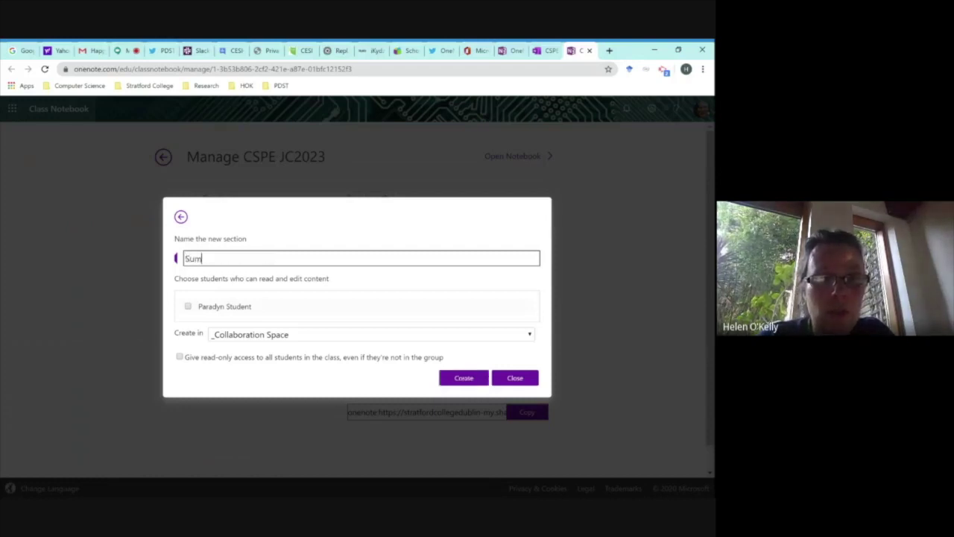
text(mer Project -)
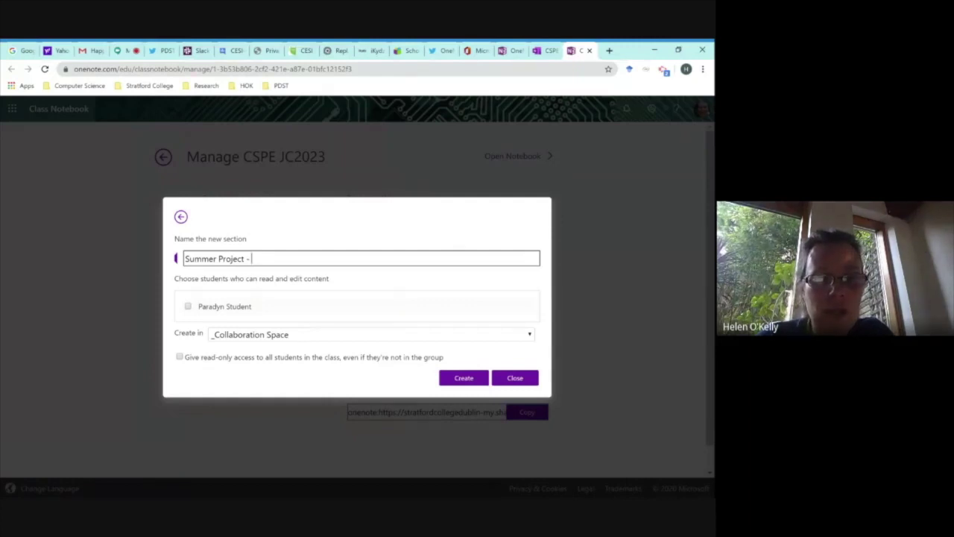
text(Group 1 -)
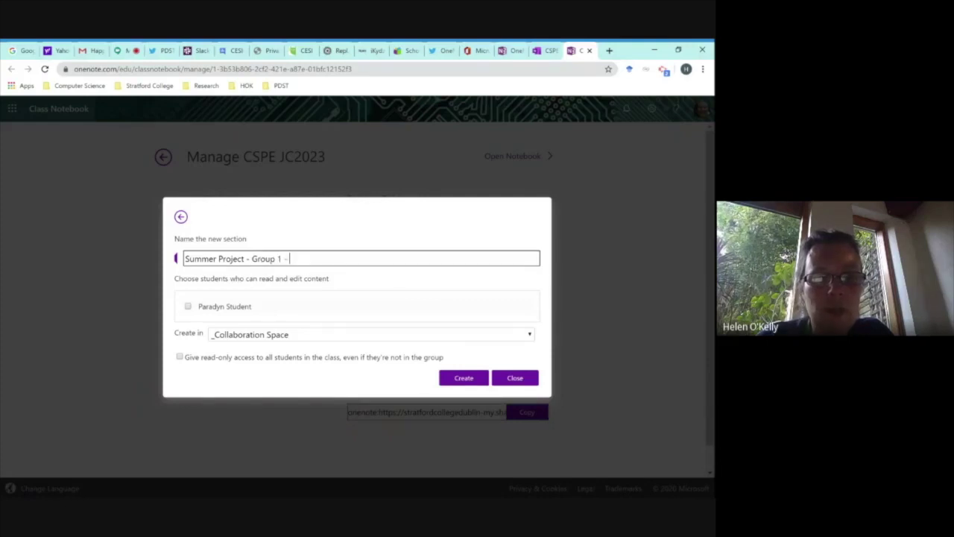
text( Alan - Joe)
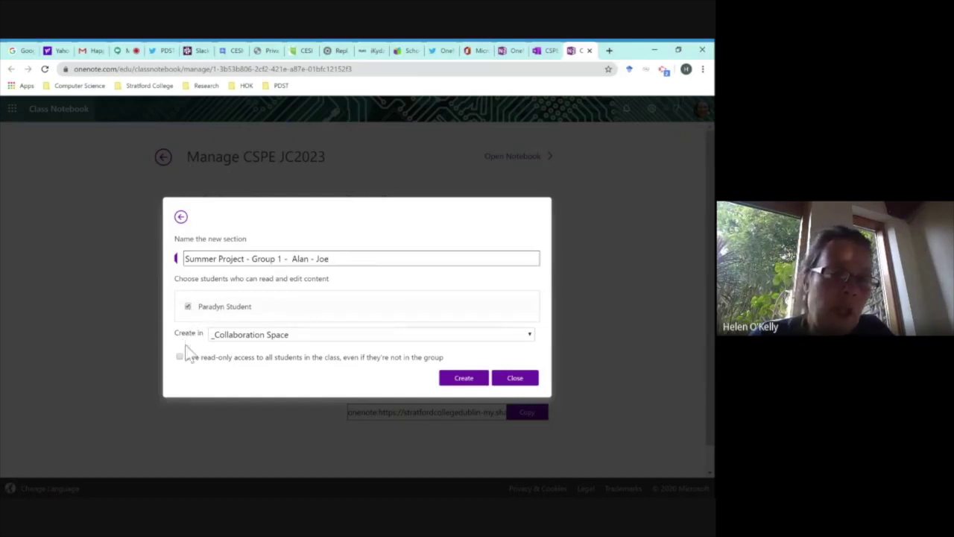
click(191, 309)
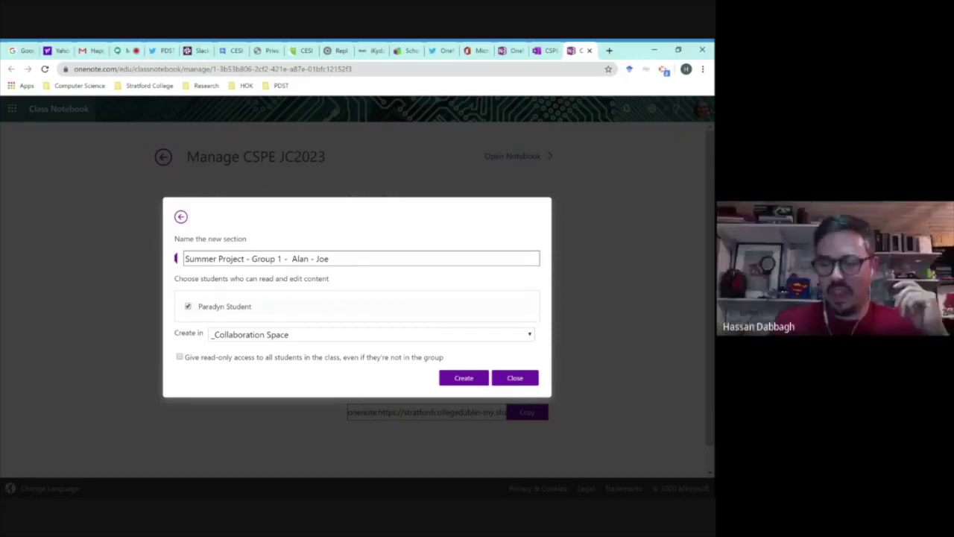
Create the Summer Project - Group 1 section and close the permissions list.
click(465, 378)
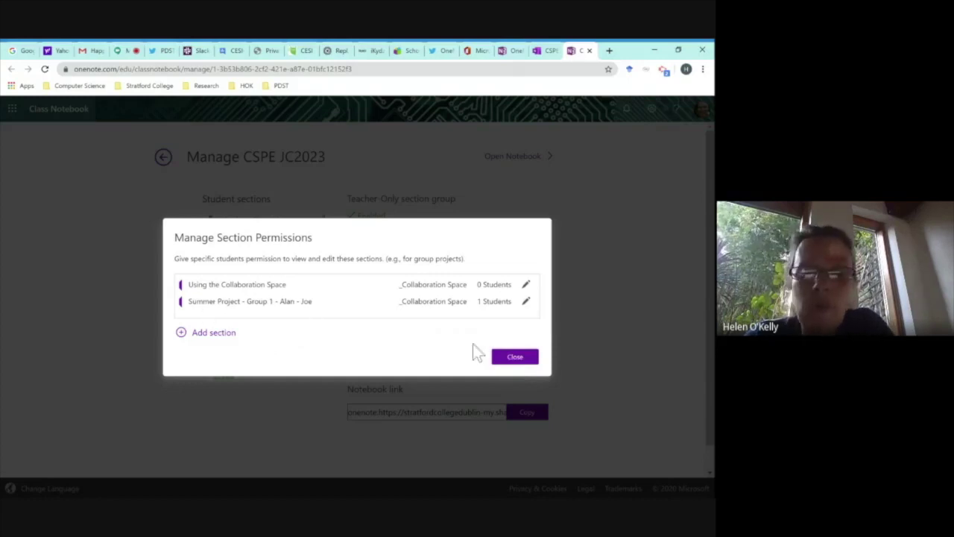
click(514, 357)
Reload the notebook and add a new page to the Summer Project - Group 1 section.
click(547, 50)
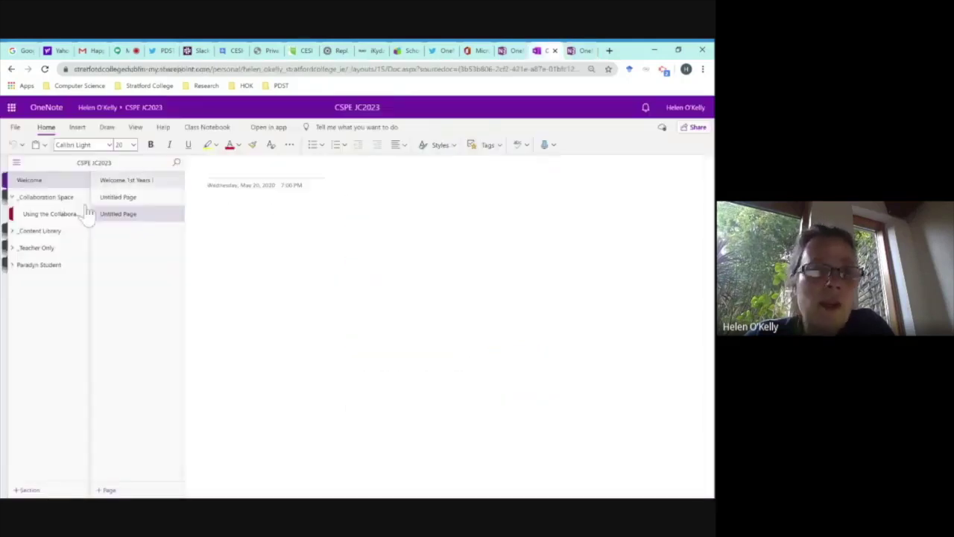
click(45, 68)
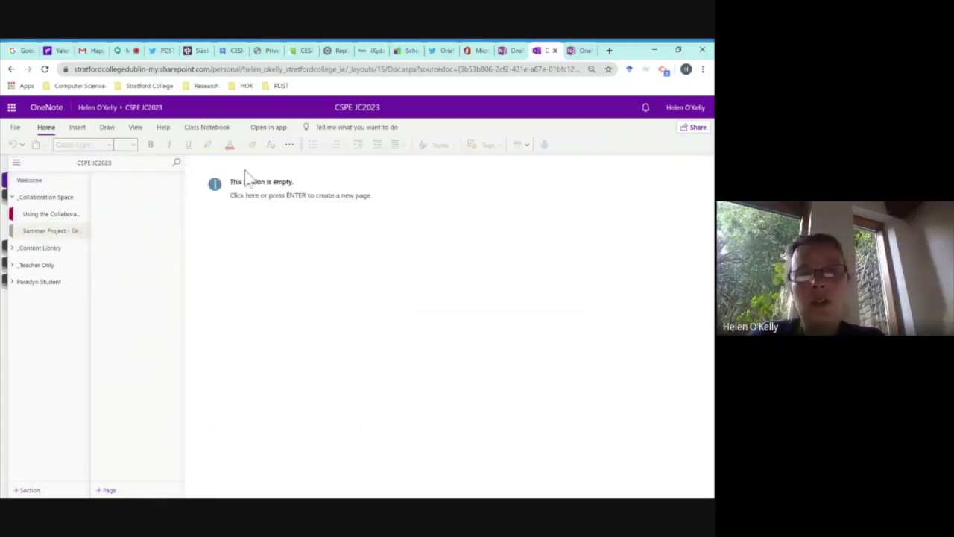
click(105, 489)
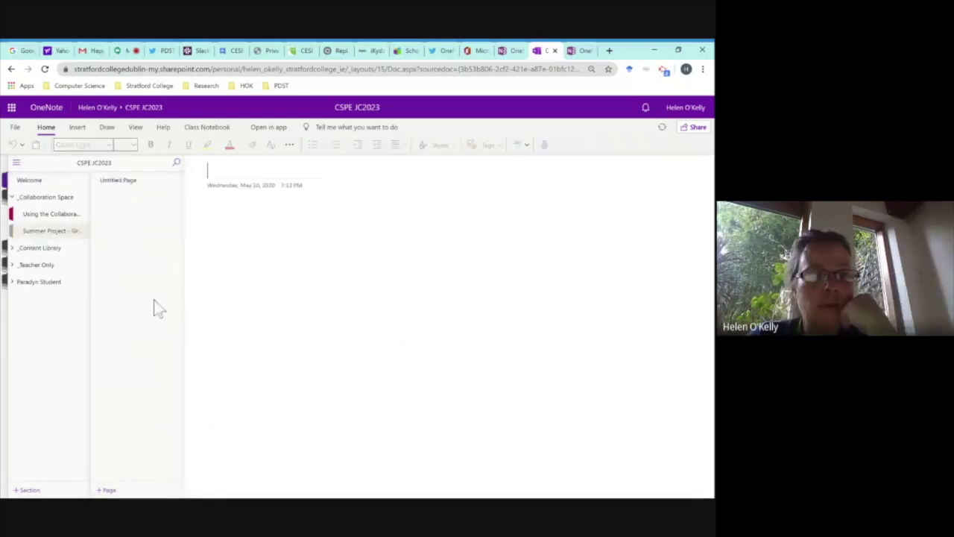
Title the new page 'Summer Project' and move into its body.
text(Summ)
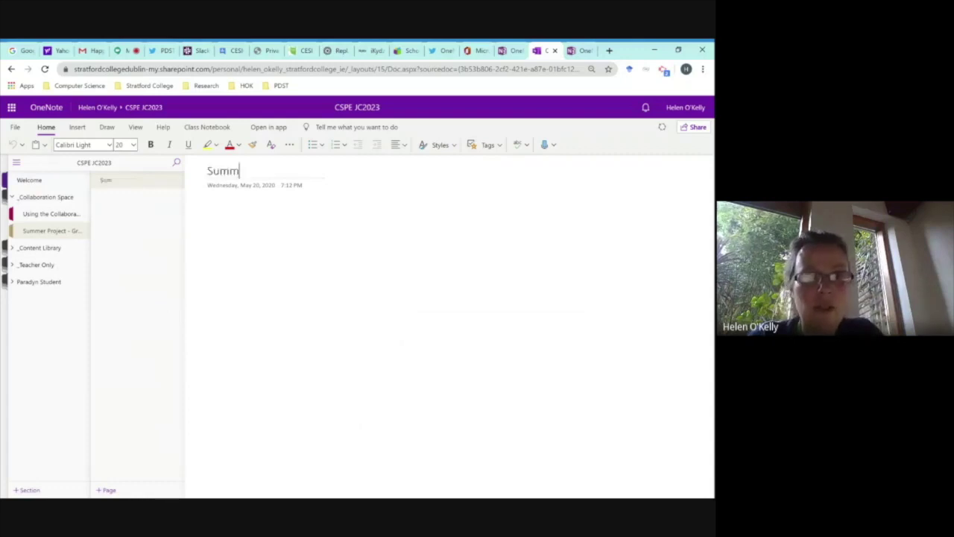
text(er Project)
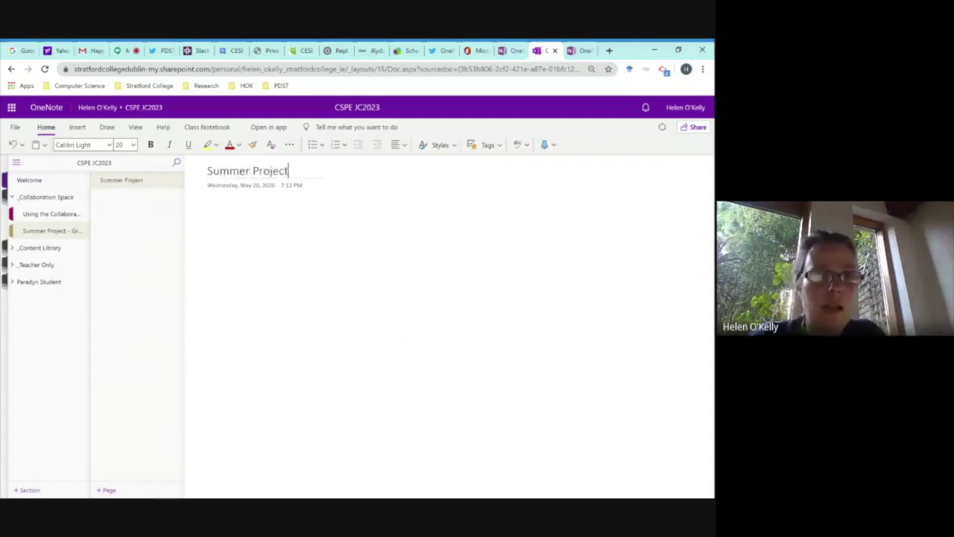
key(Return)
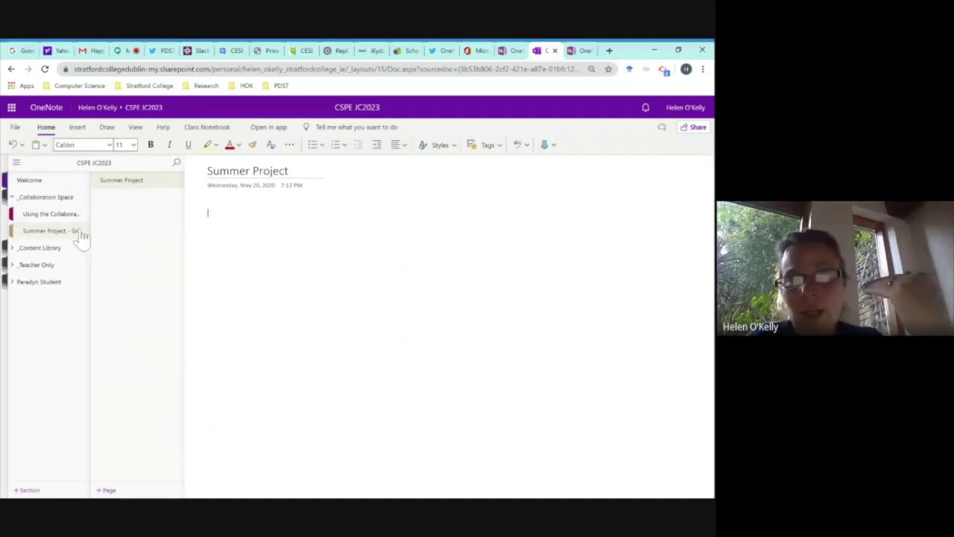
Expand the student section group, then return to the Manage CSPE JC2023 page.
click(41, 285)
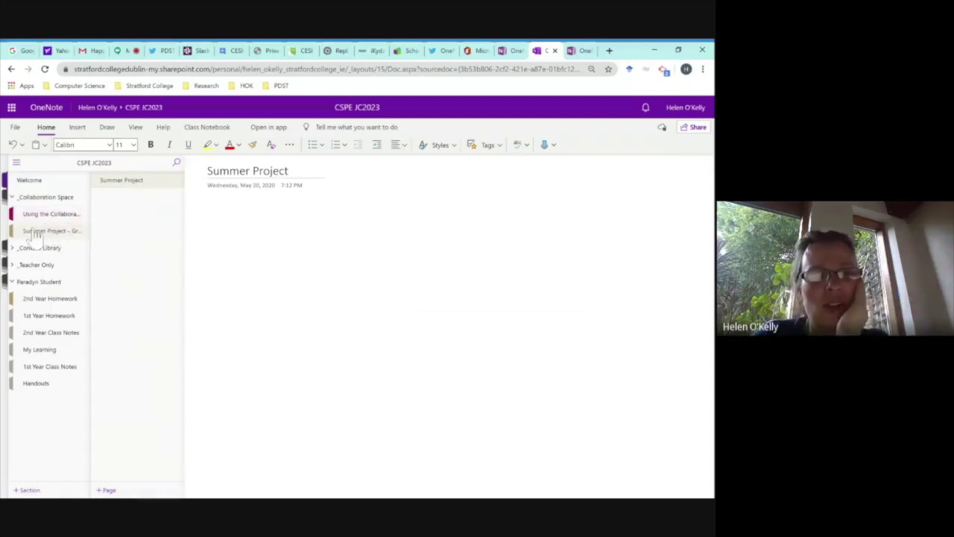
click(580, 50)
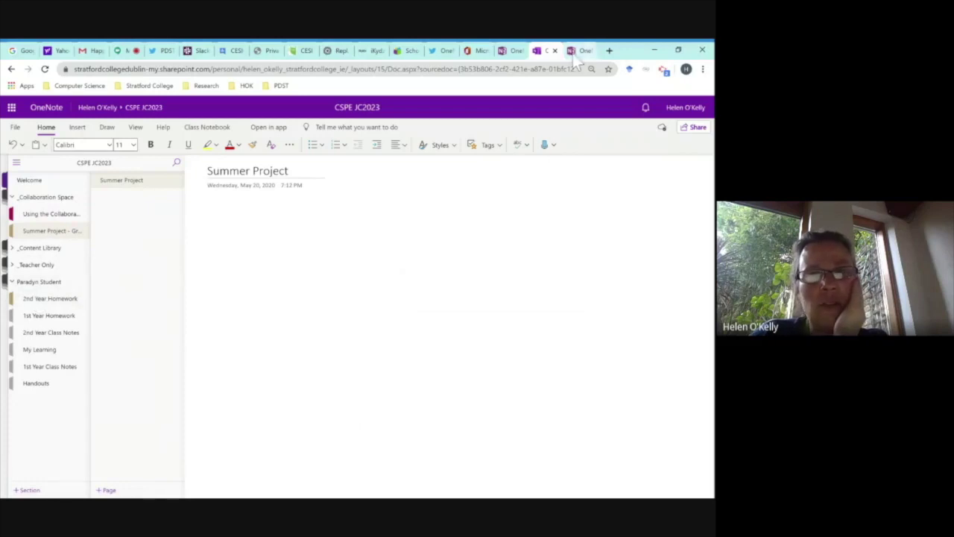
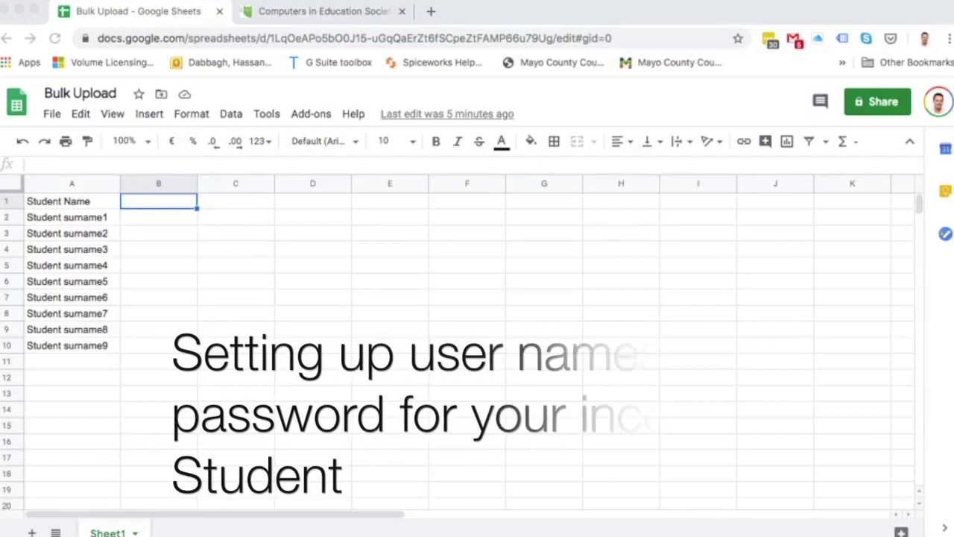
Split the Student Name column so first names stay in column A and surnames go to column B.
click(71, 184)
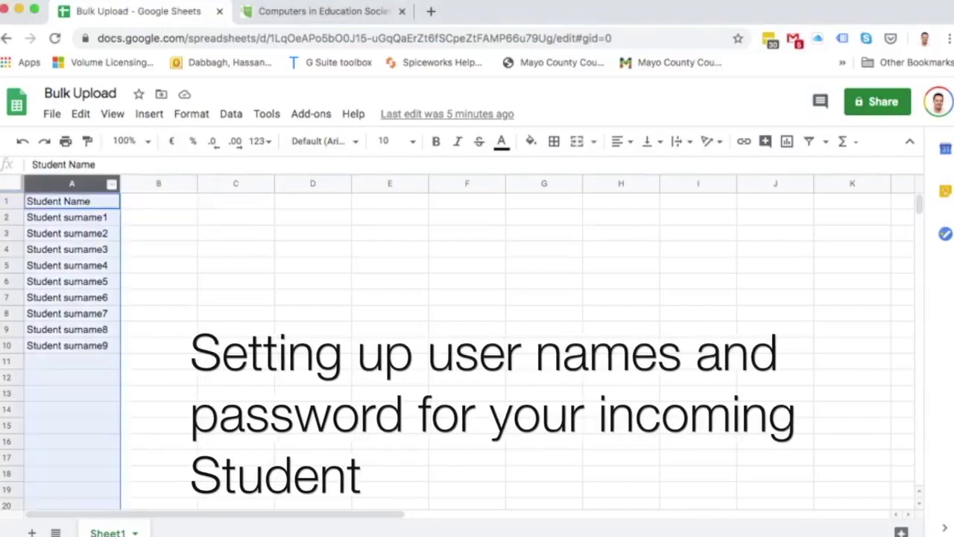
click(232, 114)
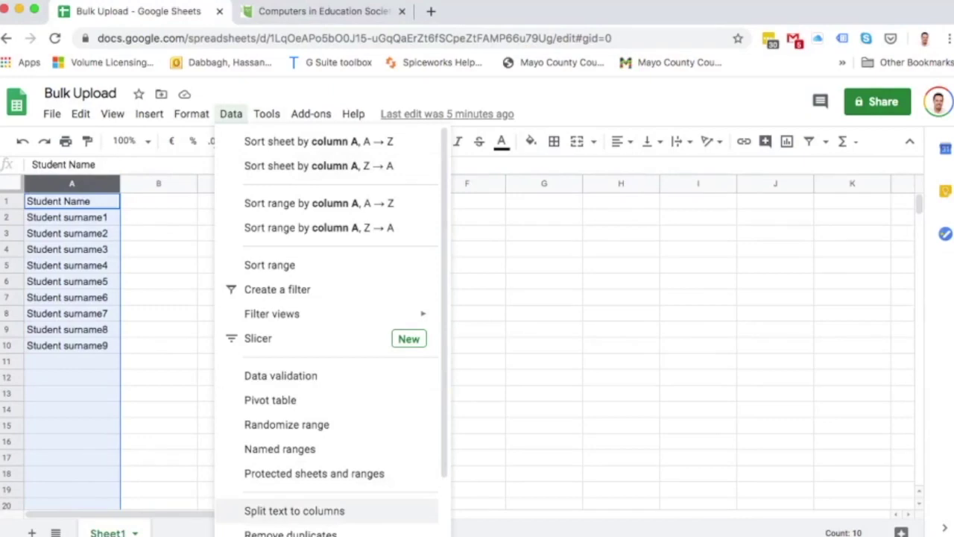
click(295, 511)
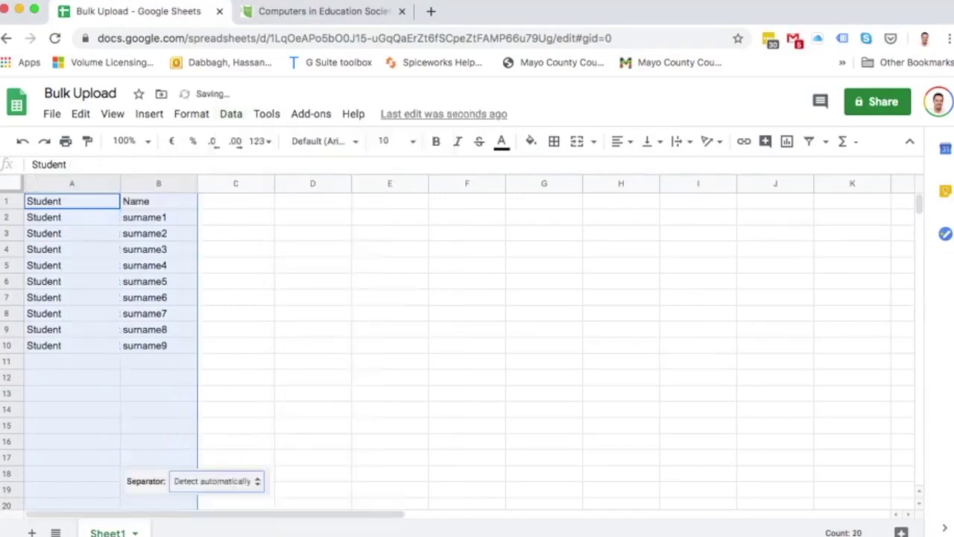
click(236, 200)
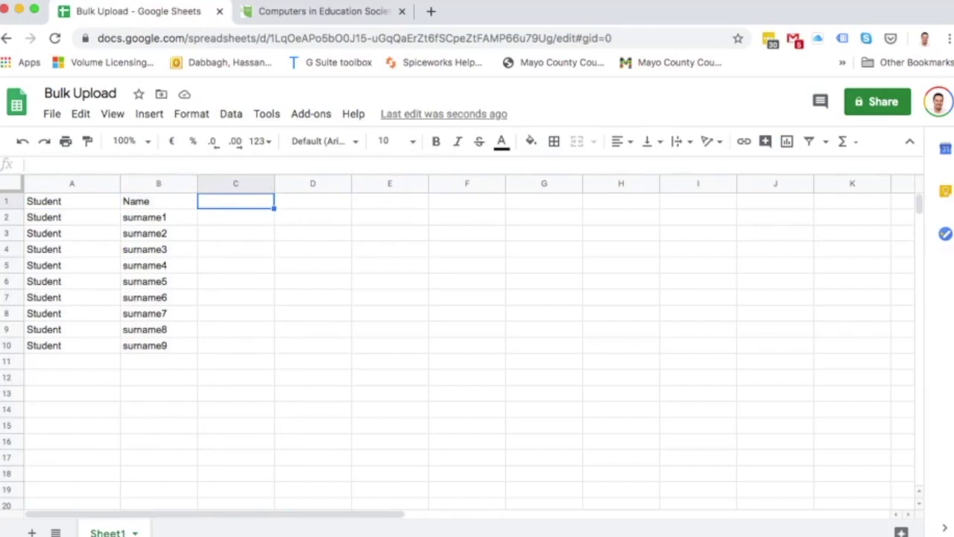
text(email )
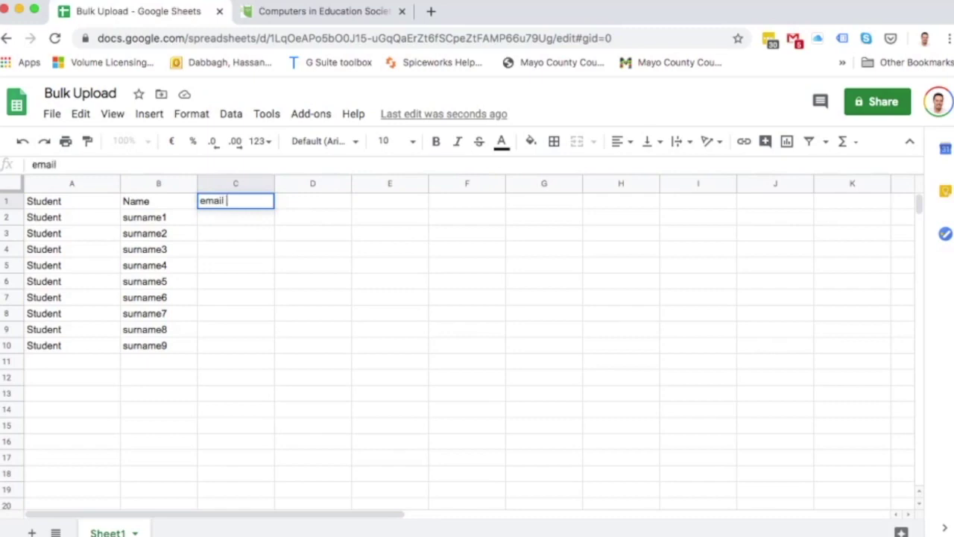
text(address)
key(Return)
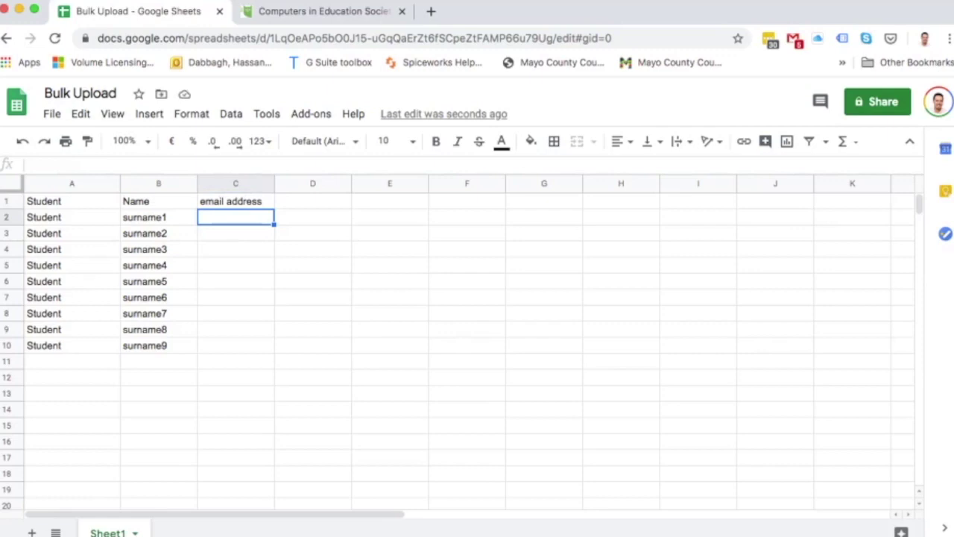
text(=)
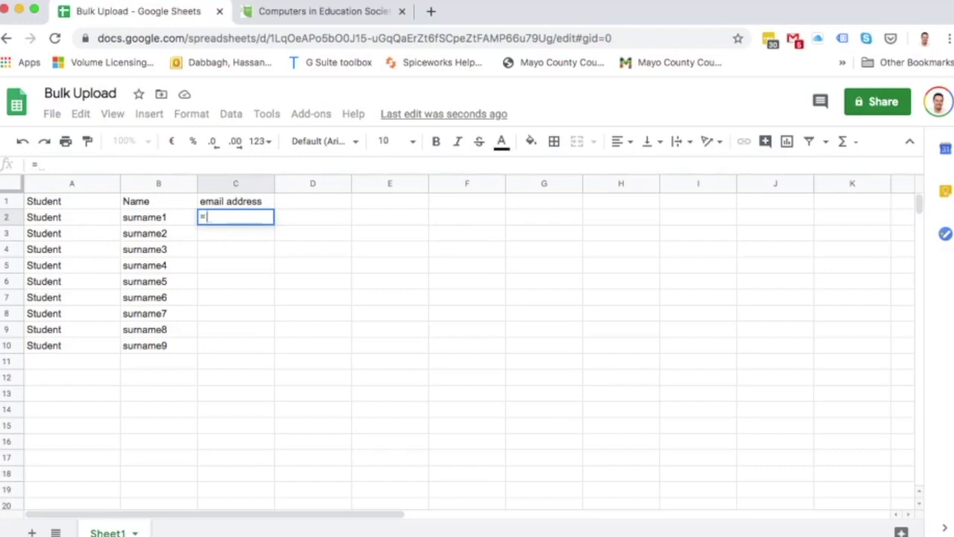
text(A2)
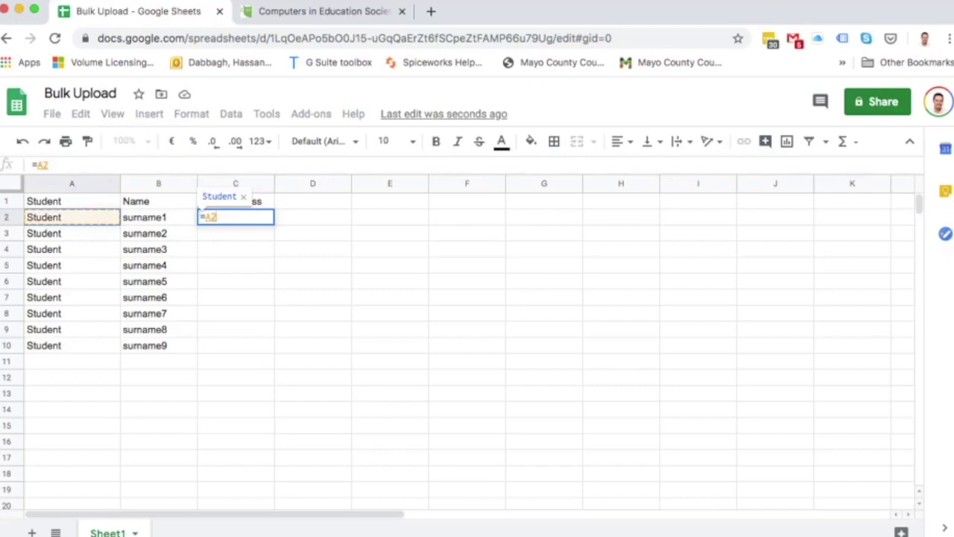
text(&)
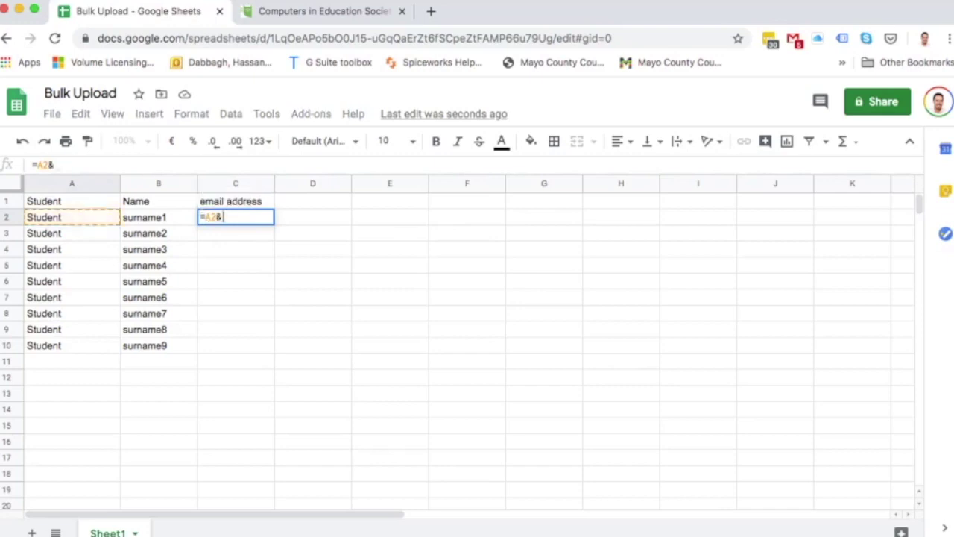
text(".")
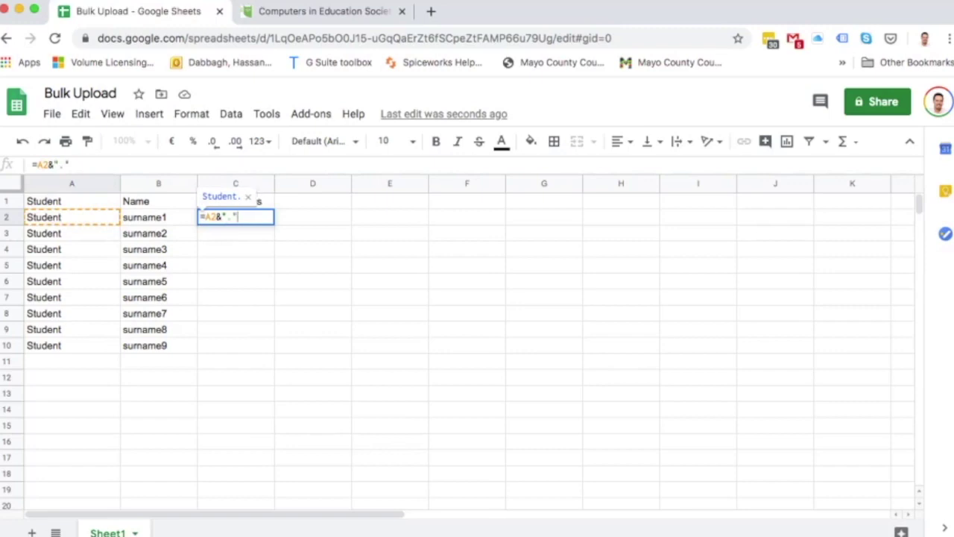
text(&)
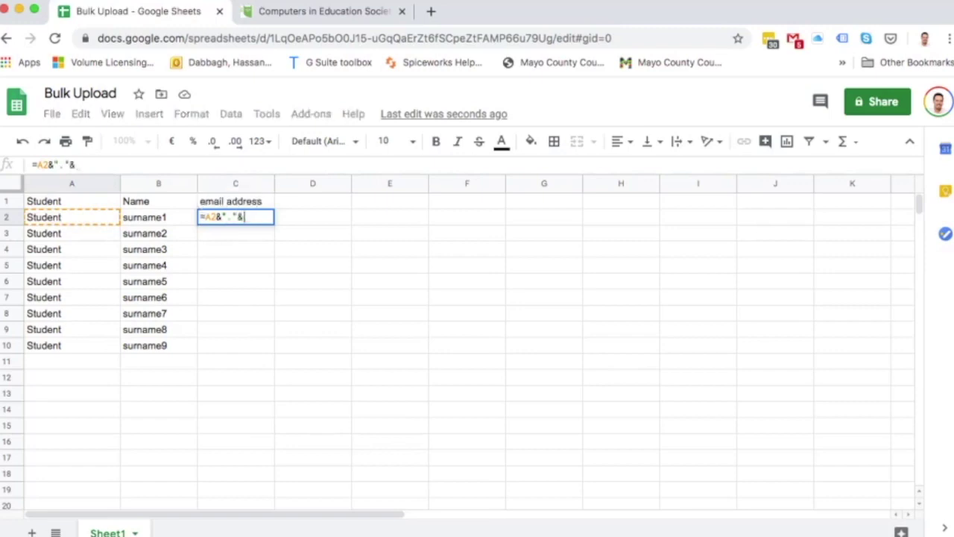
click(158, 217)
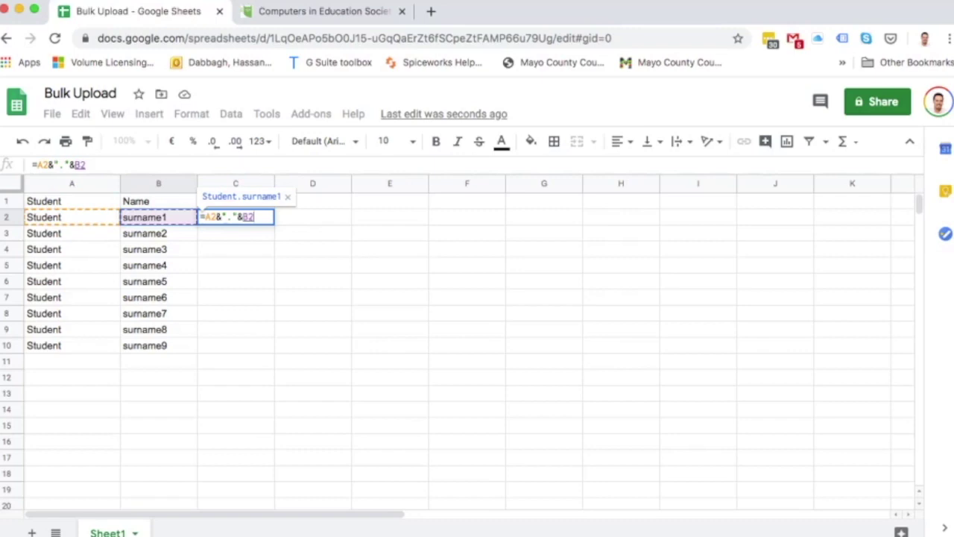
text(&")
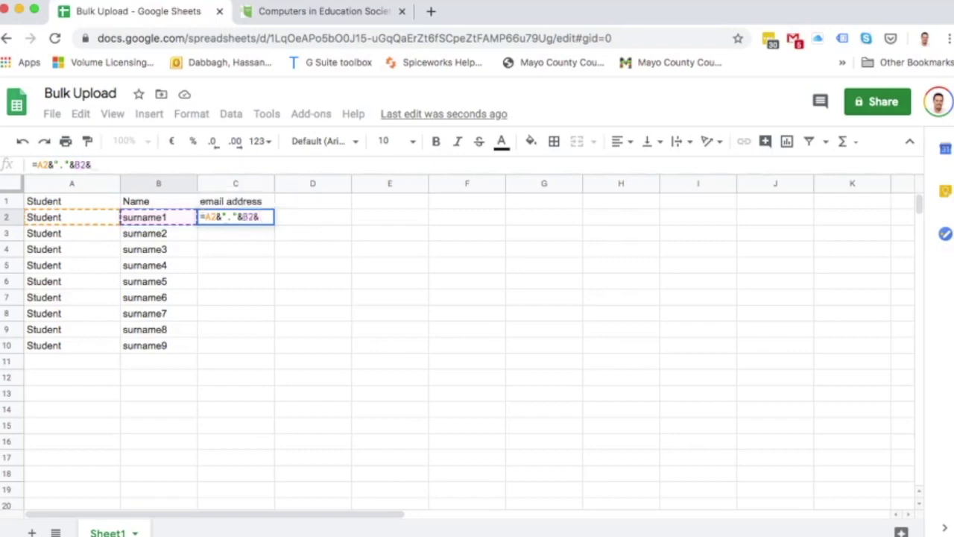
text(20)
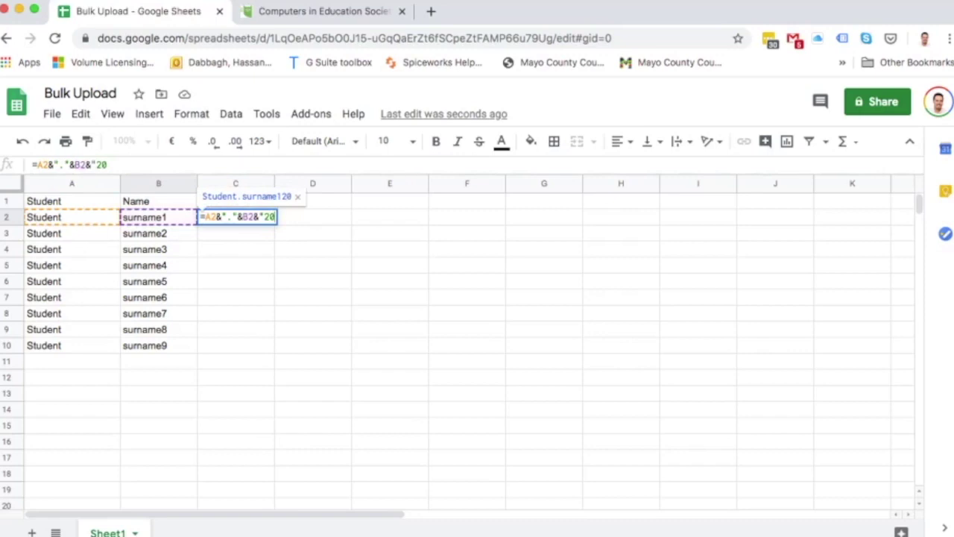
text(2)
key(BackSpace)
key(BackSpace)
text(3@m)
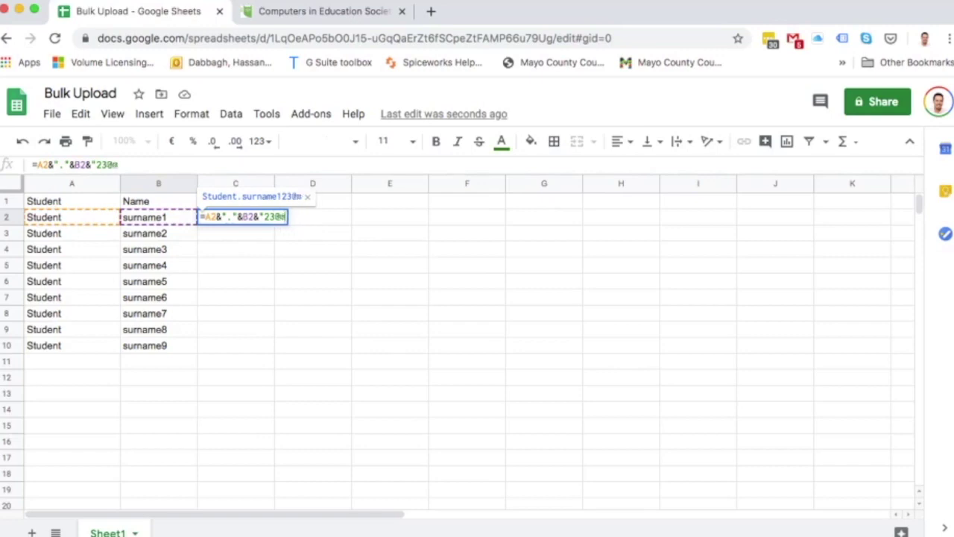
text(yscho)
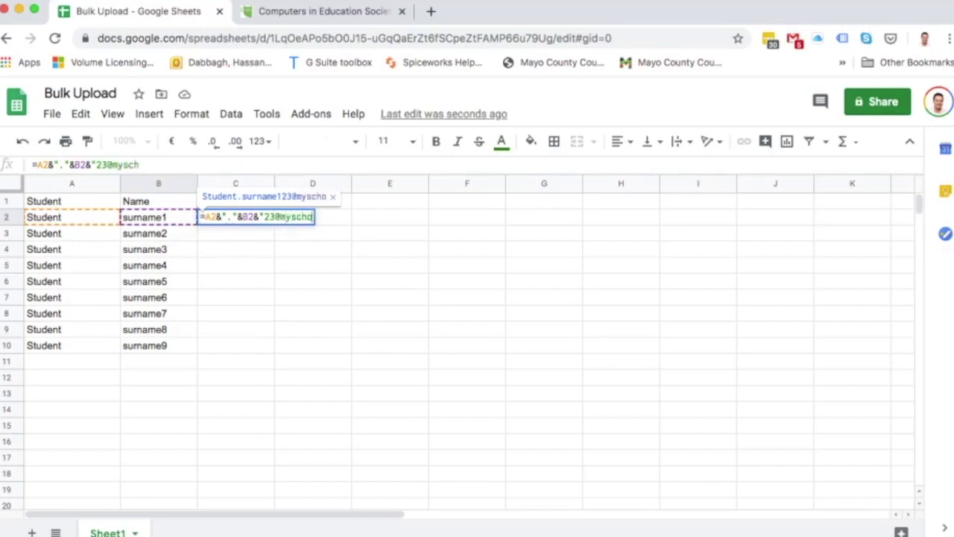
text(ol.ie")
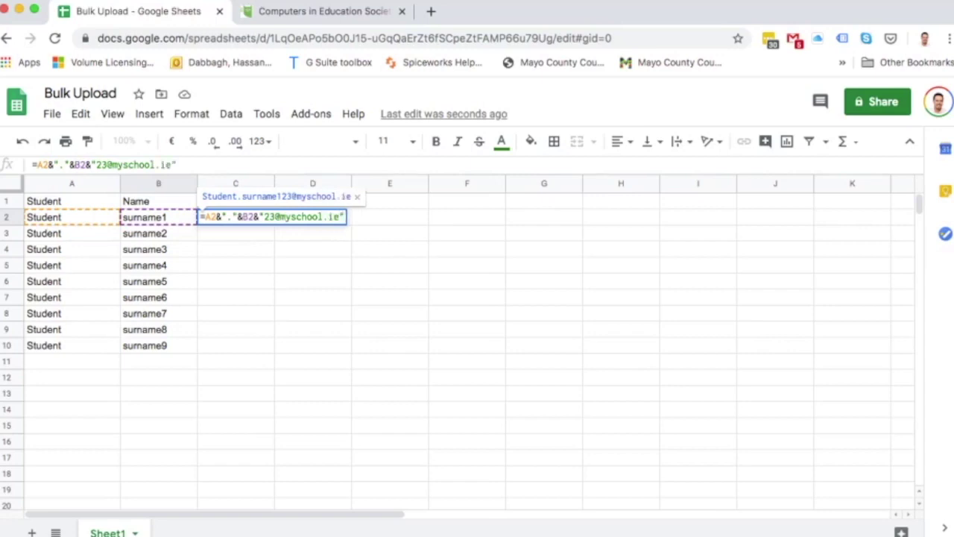
key(Return)
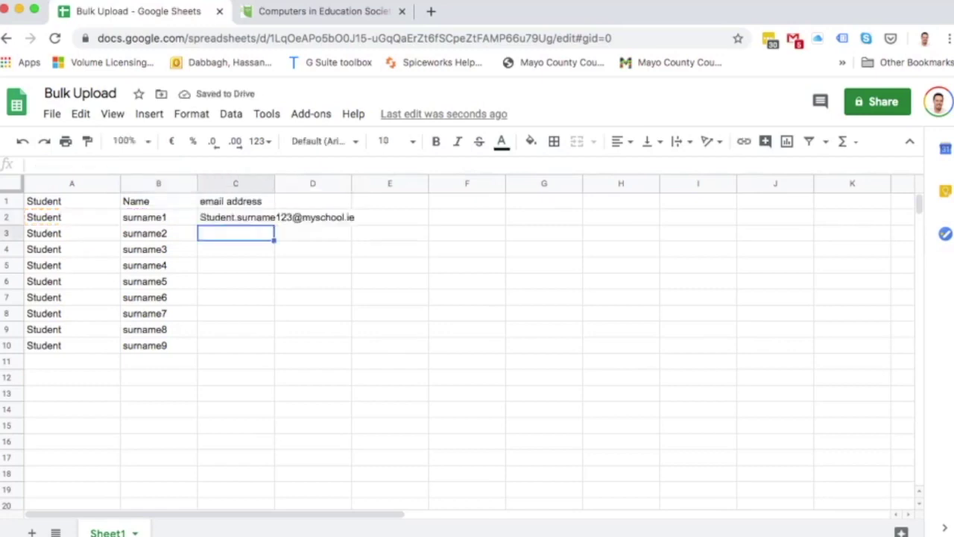
Auto-fit column C, copy the email formula down to C10, then restart C2 with '='.
double_click(273, 183)
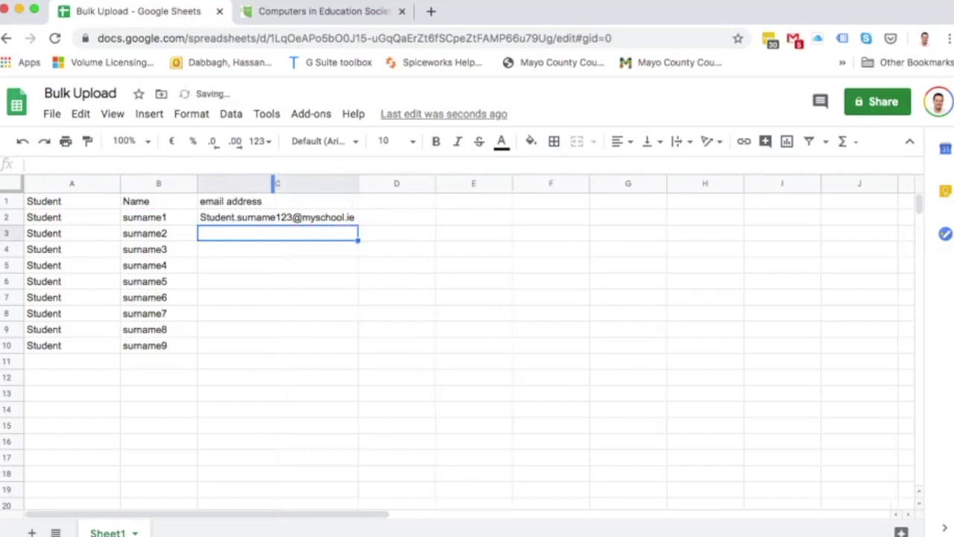
click(277, 217)
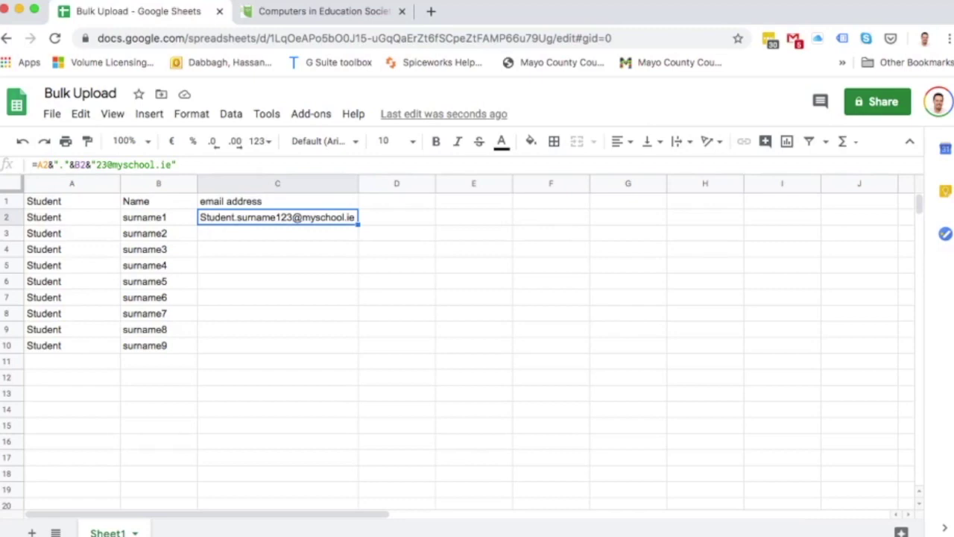
drag(357, 225, 358, 347)
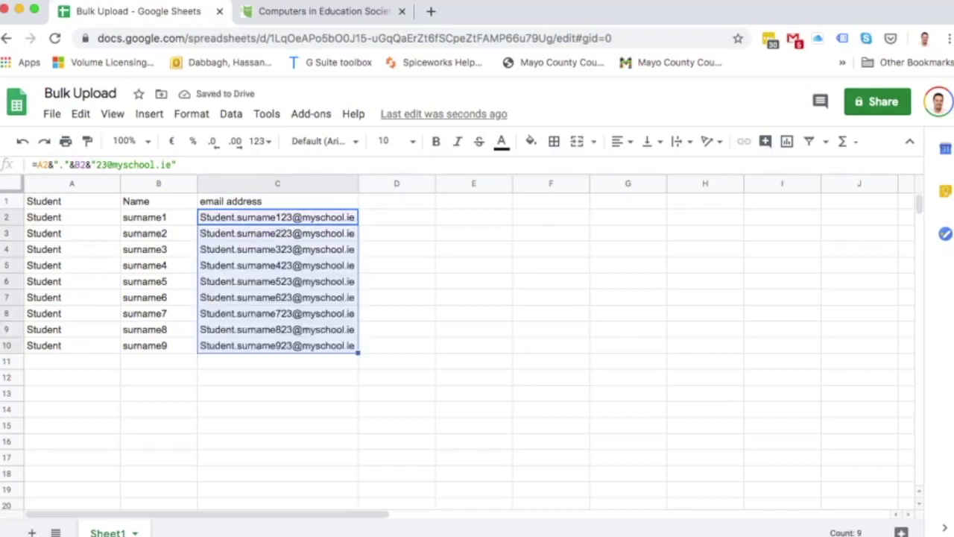
text(=)
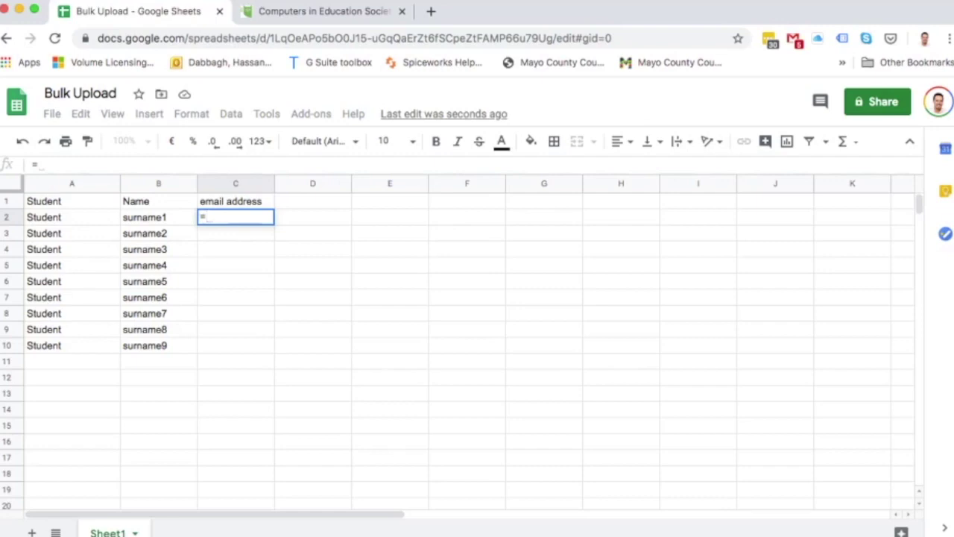
text(A2)
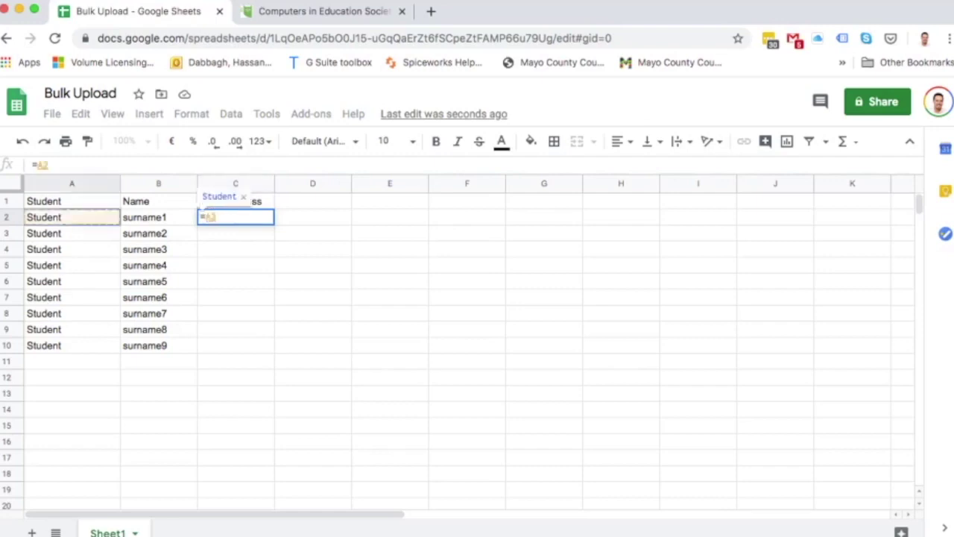
text(&")
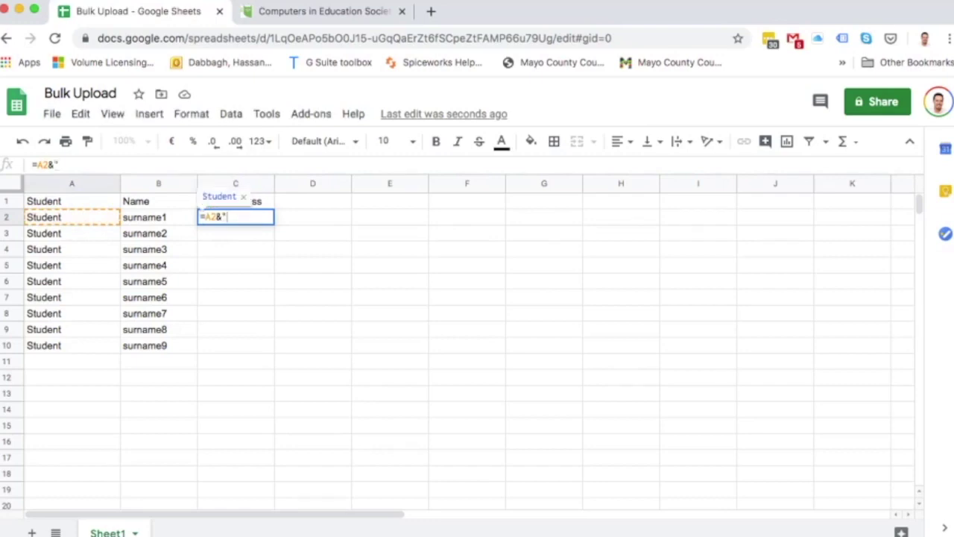
text(."&)
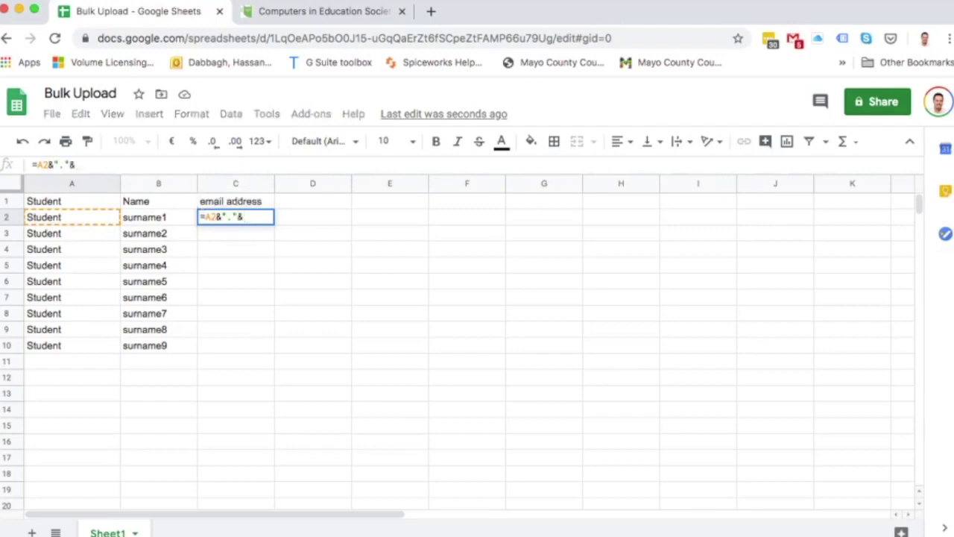
text(B2)
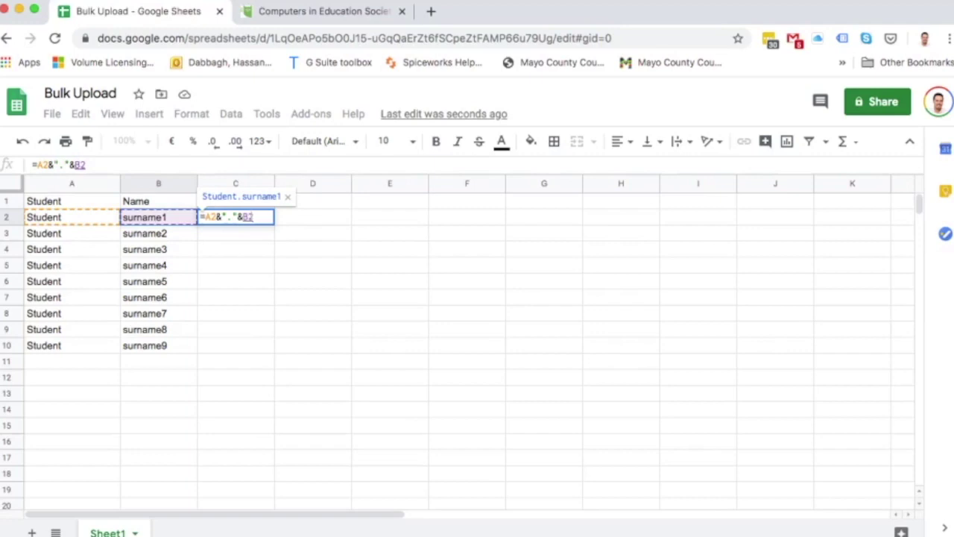
text(&")
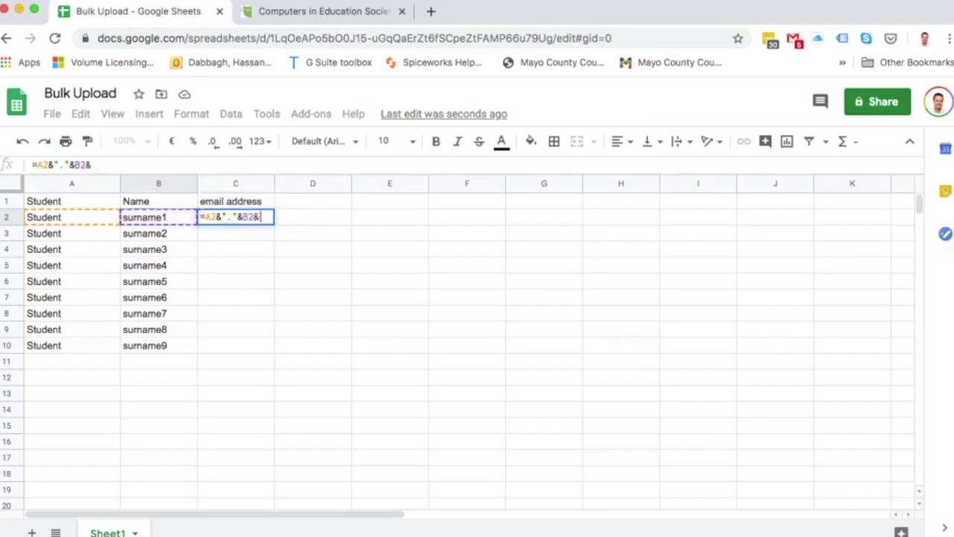
text(20)
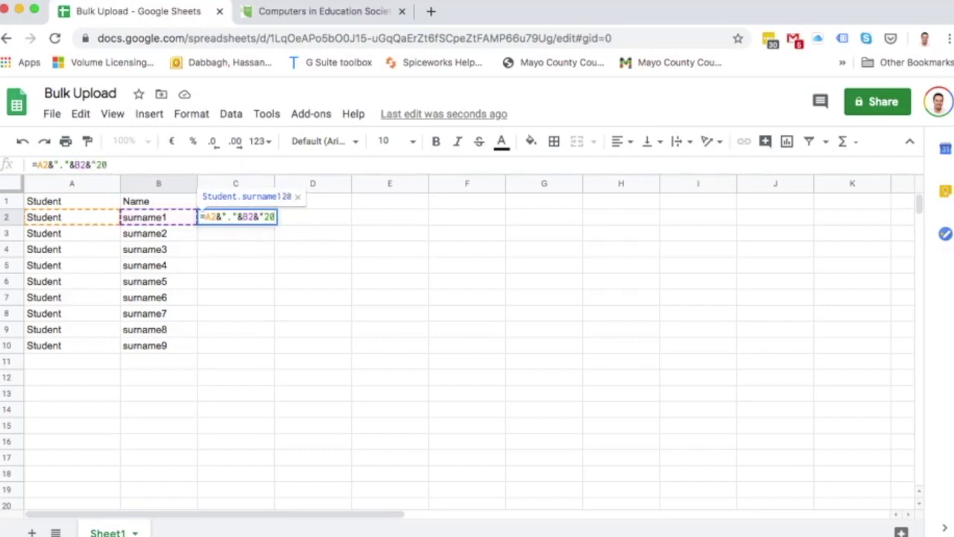
text(2)
key(BackSpace)
key(BackSpace)
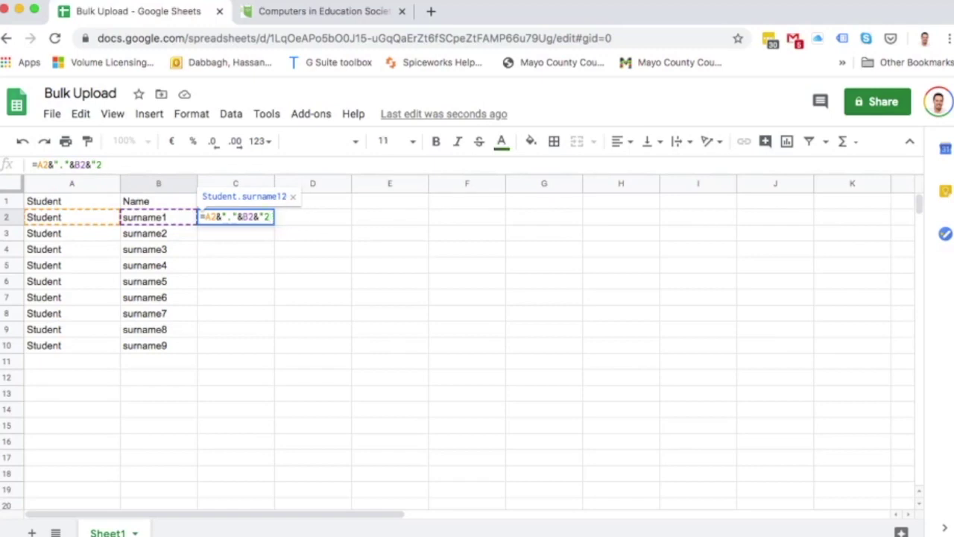
text(3)
text(0)
text(my)
text(school)
text(.)
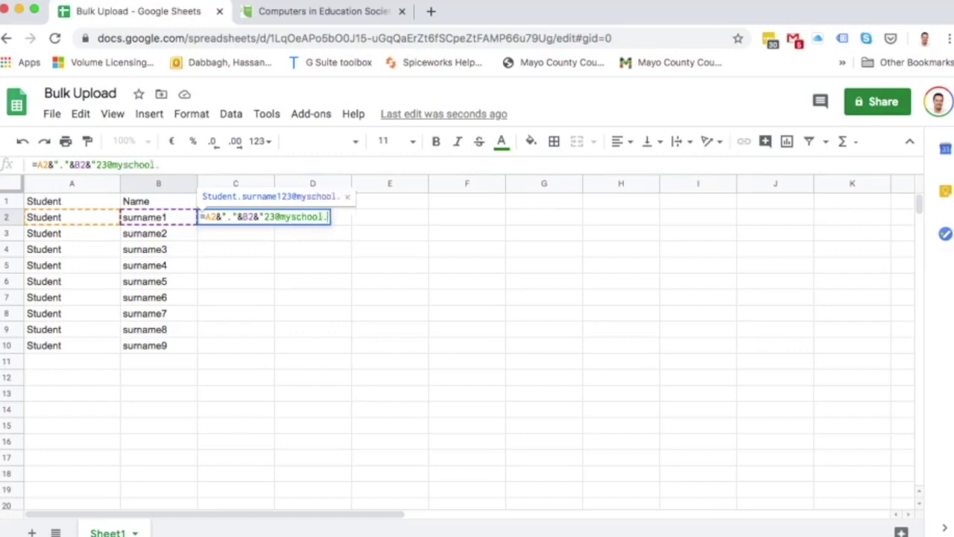
text(ie")
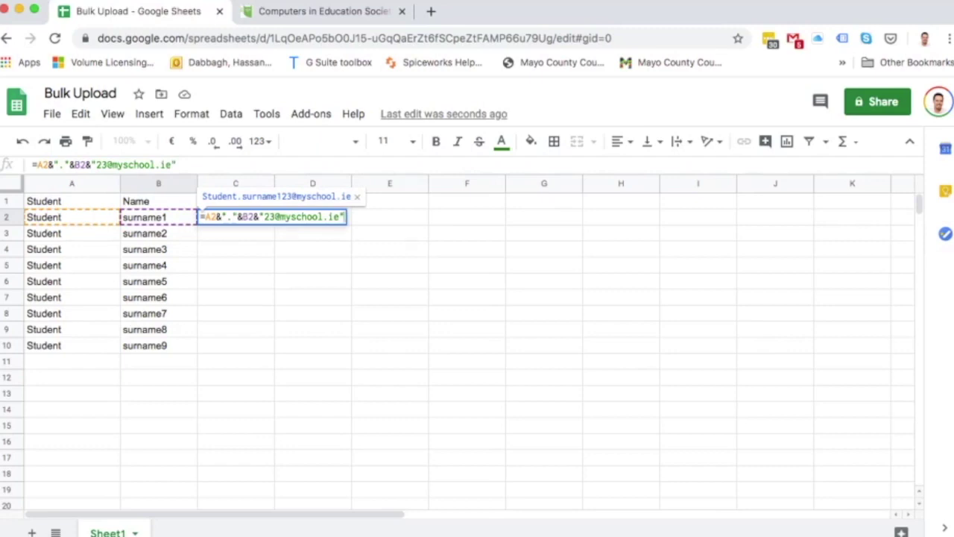
key(Return)
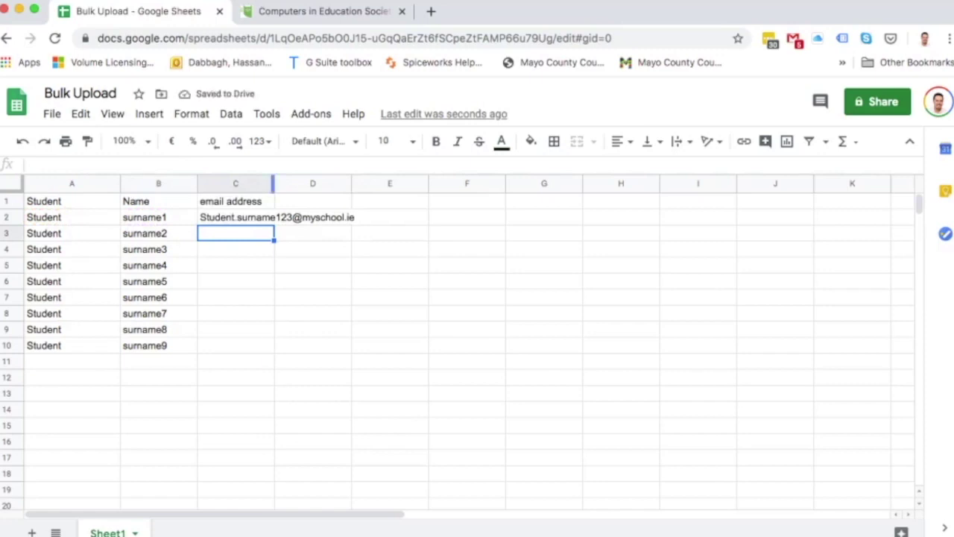
double_click(273, 184)
Copy the C2 email formula down to C10, widen column D and type 'Password:' in D1.
click(278, 217)
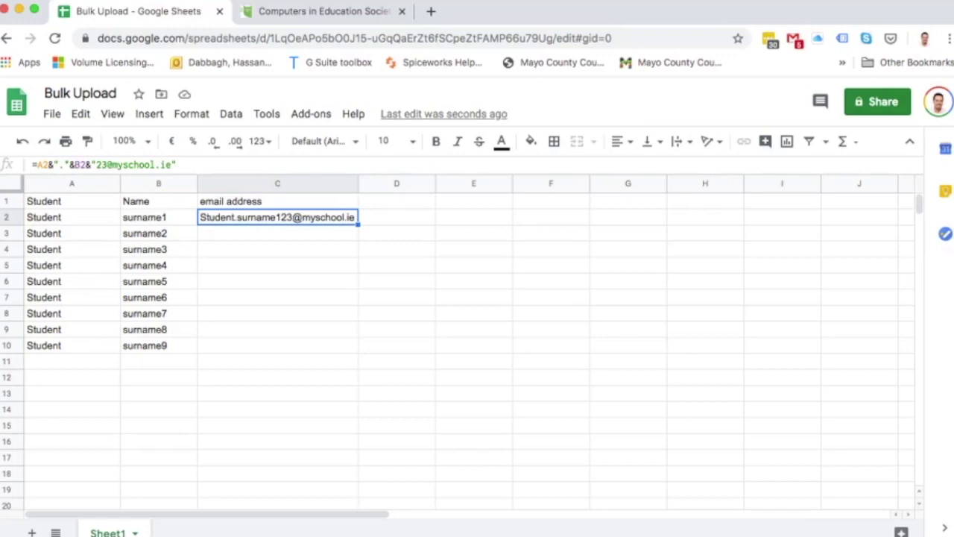
drag(357, 226, 358, 353)
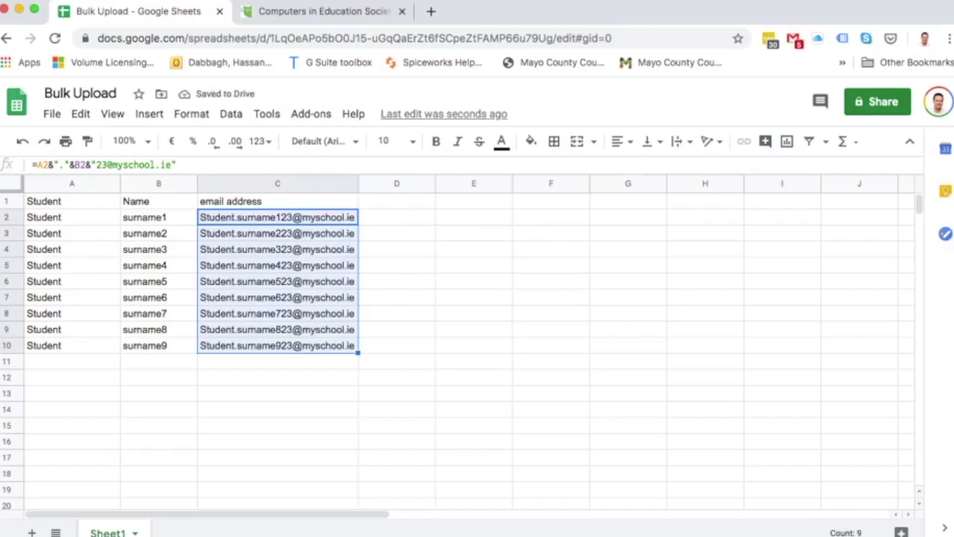
drag(435, 184, 454, 183)
click(405, 201)
text(Password:)
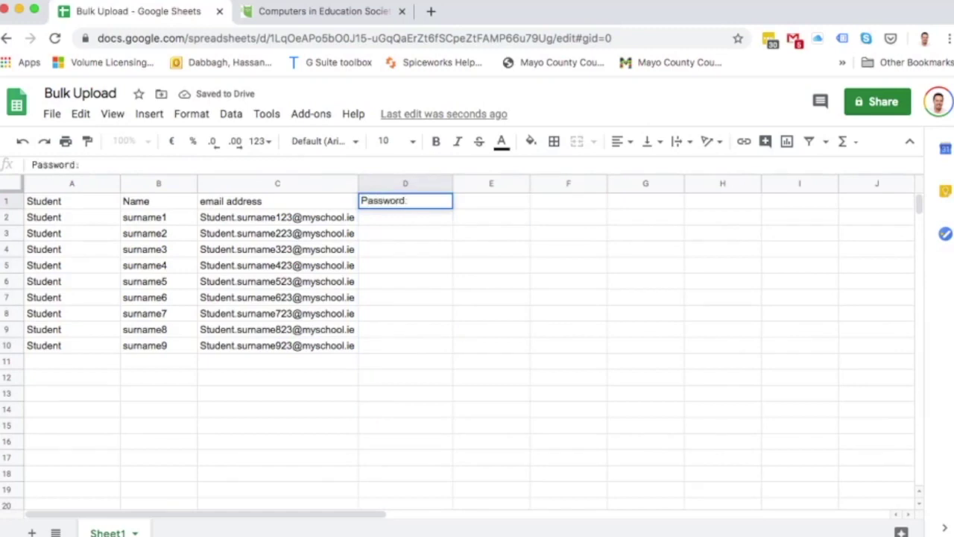
Enter ="23schoolname"&RANDBETWEEN(123,543) in D2 below the Password: heading.
key(Return)
text(=)
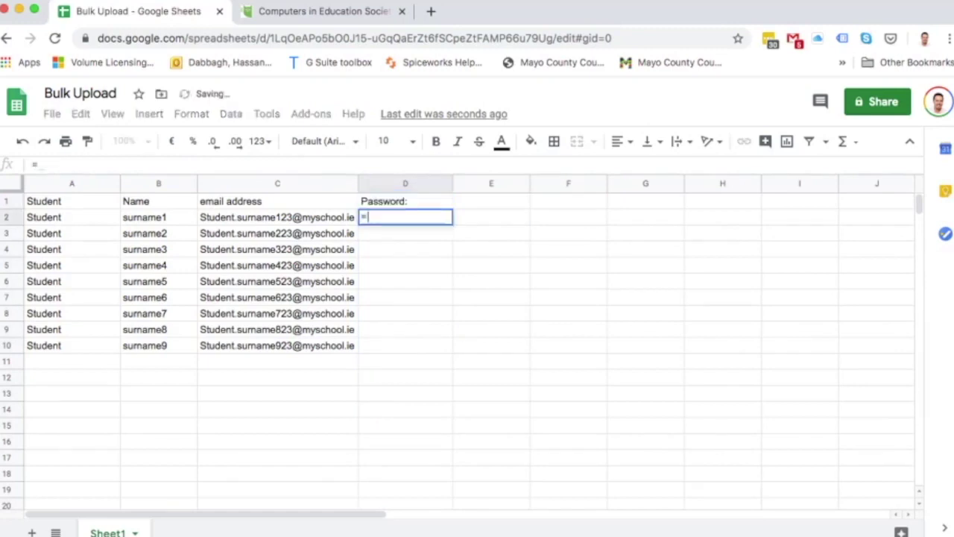
text("23)
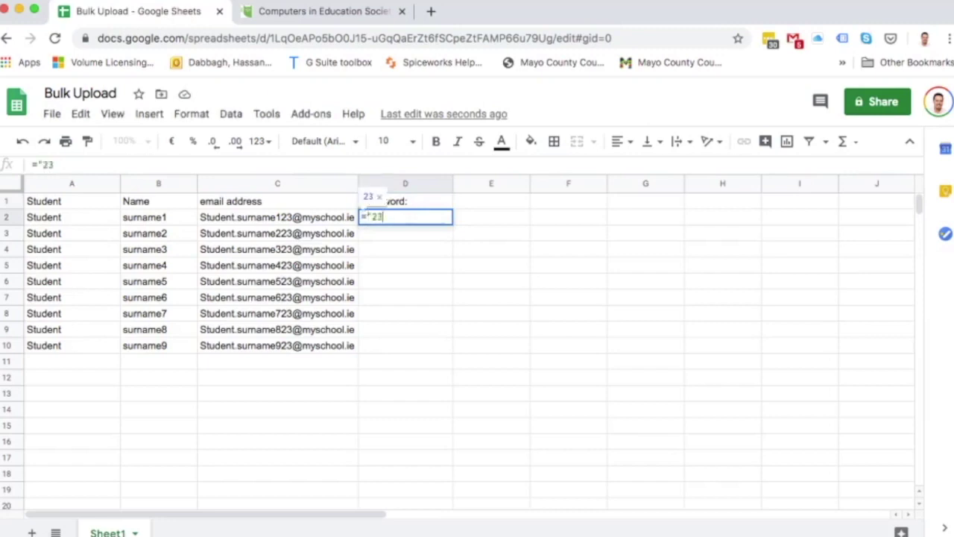
text(sch)
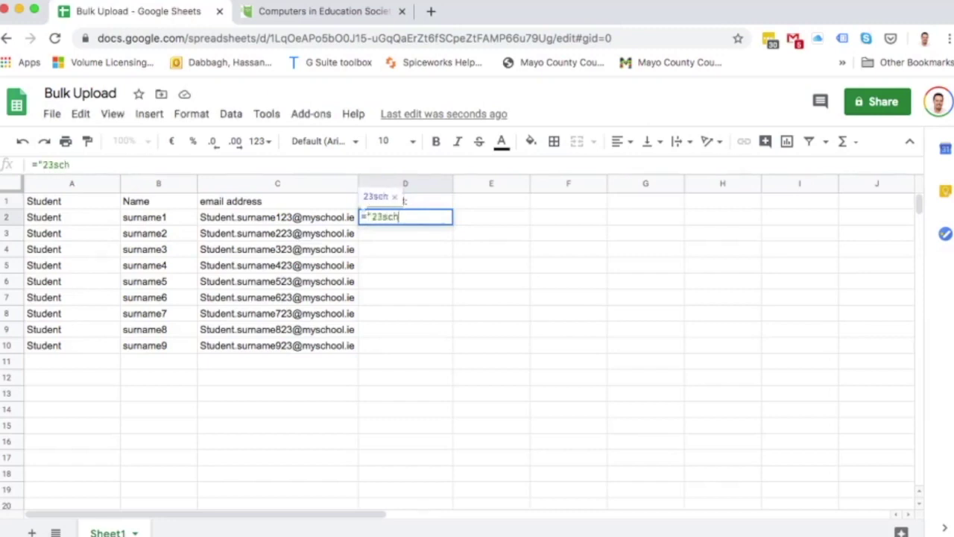
text(oolname)
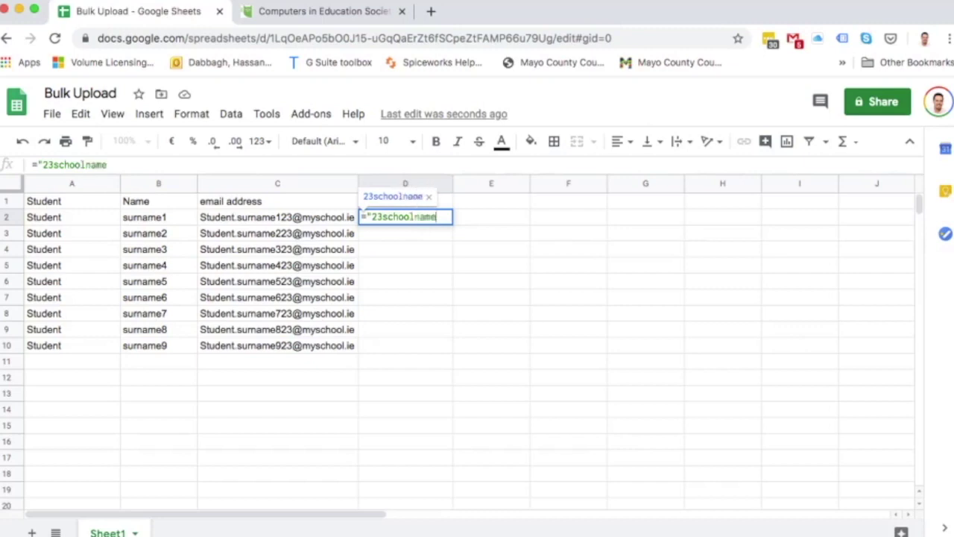
text(")
text(&)
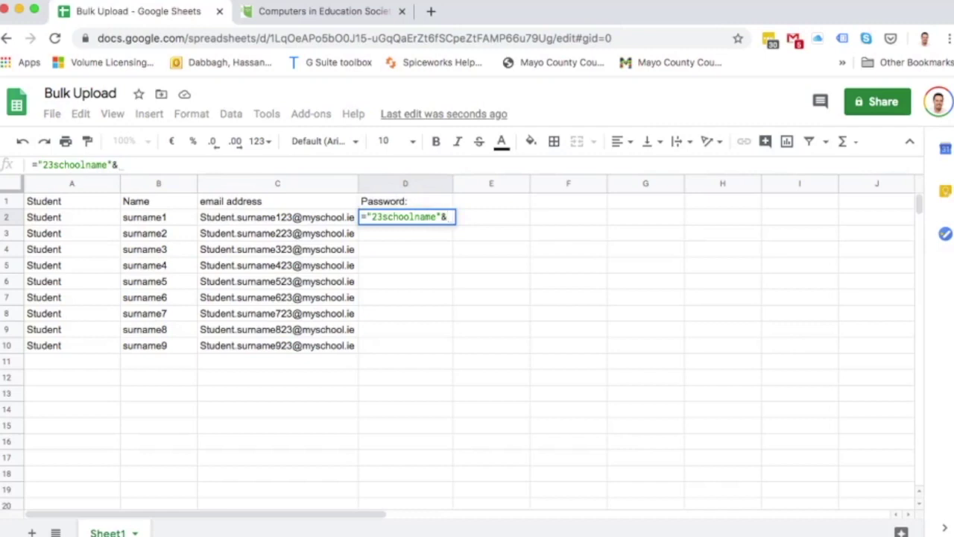
text(rand)
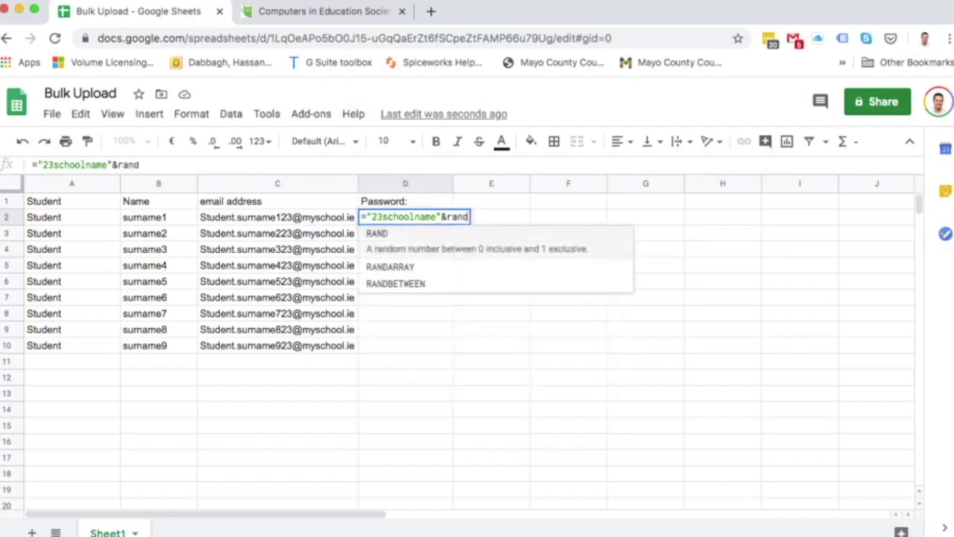
key(Down)
key(Down)
key(Tab)
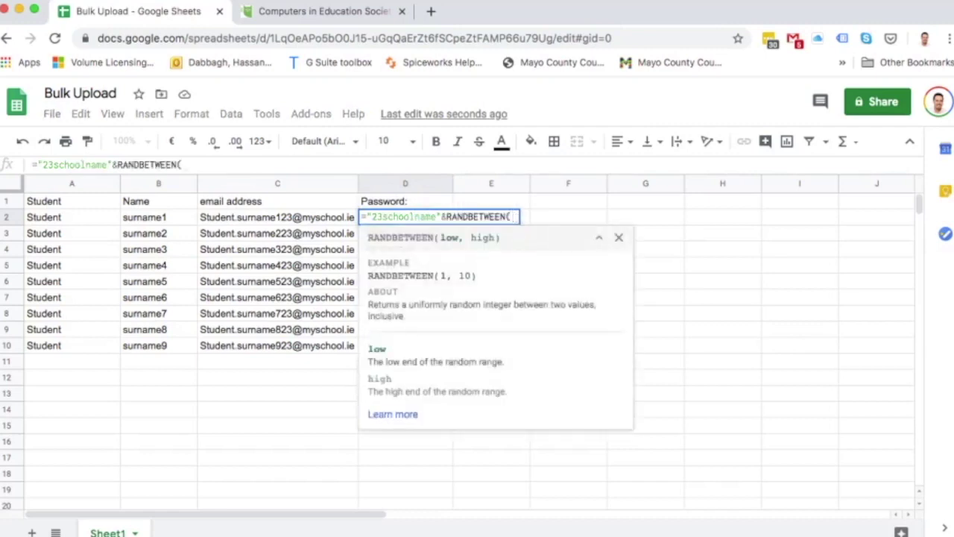
text(1)
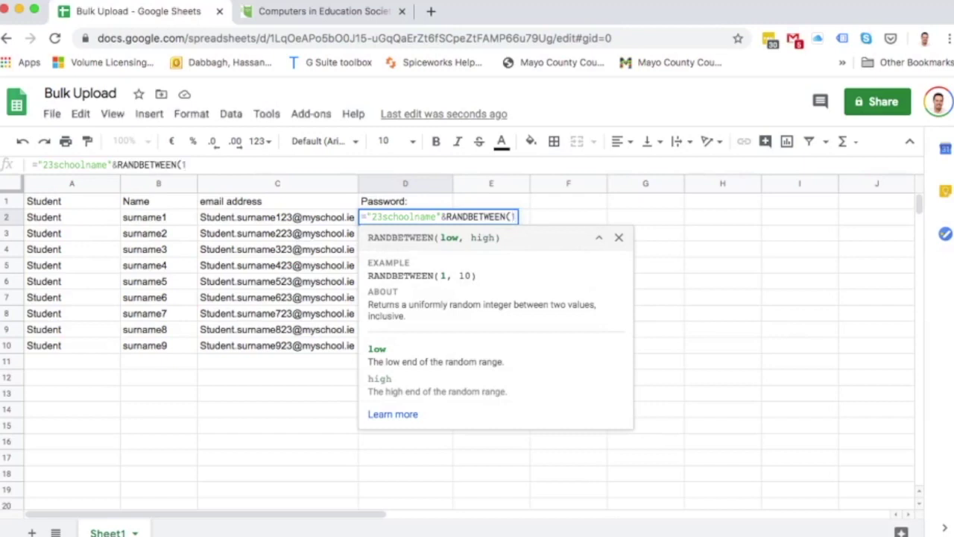
text(23,)
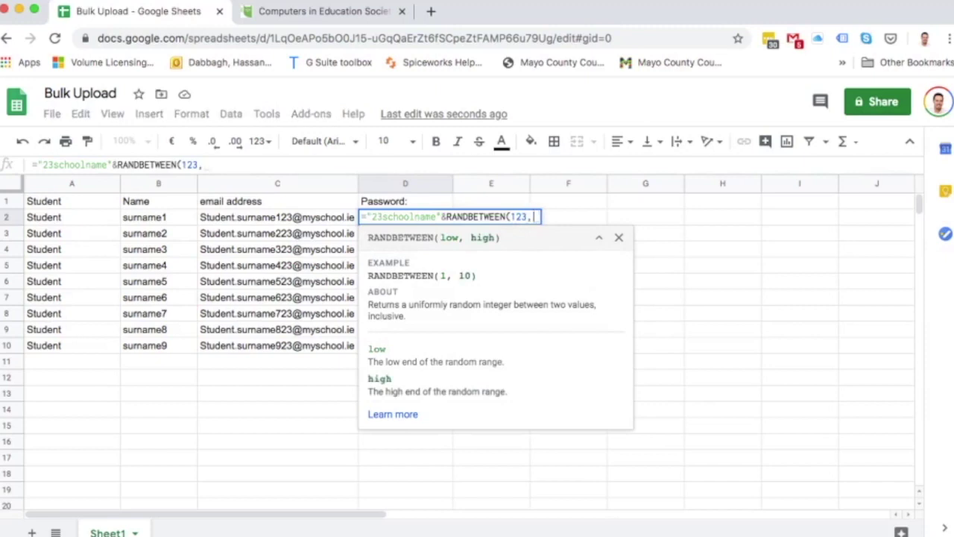
text(5)
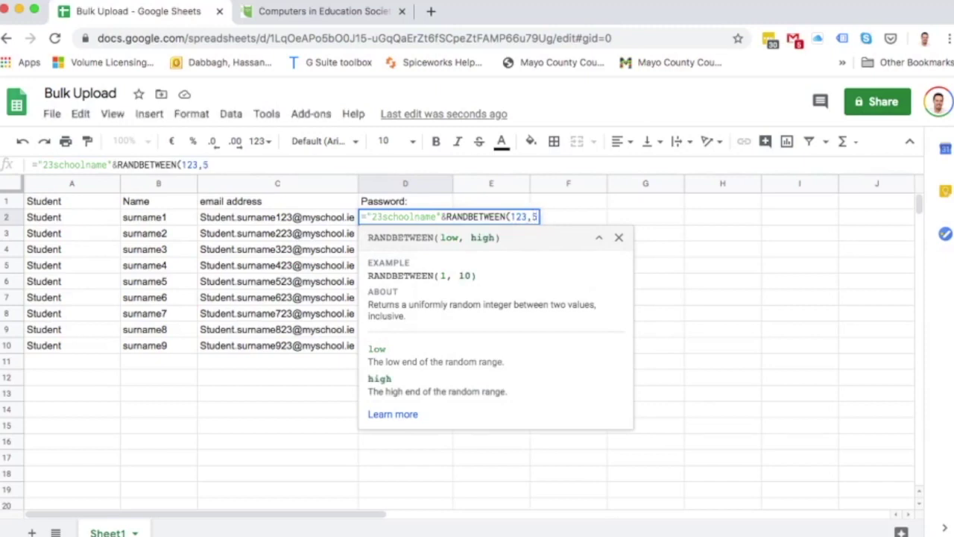
text(43))
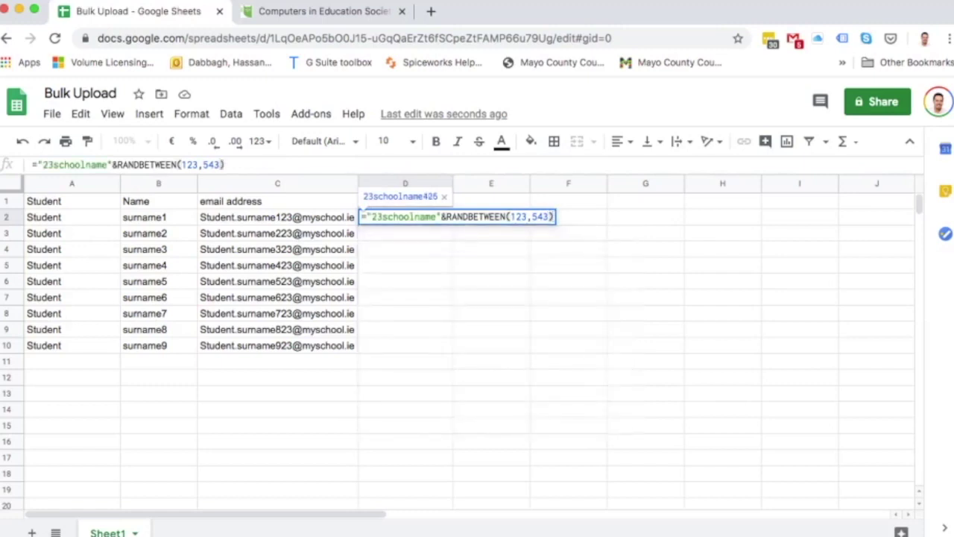
key(Return)
Fill the random password formula down from D2 to D10.
click(405, 217)
drag(452, 224, 453, 352)
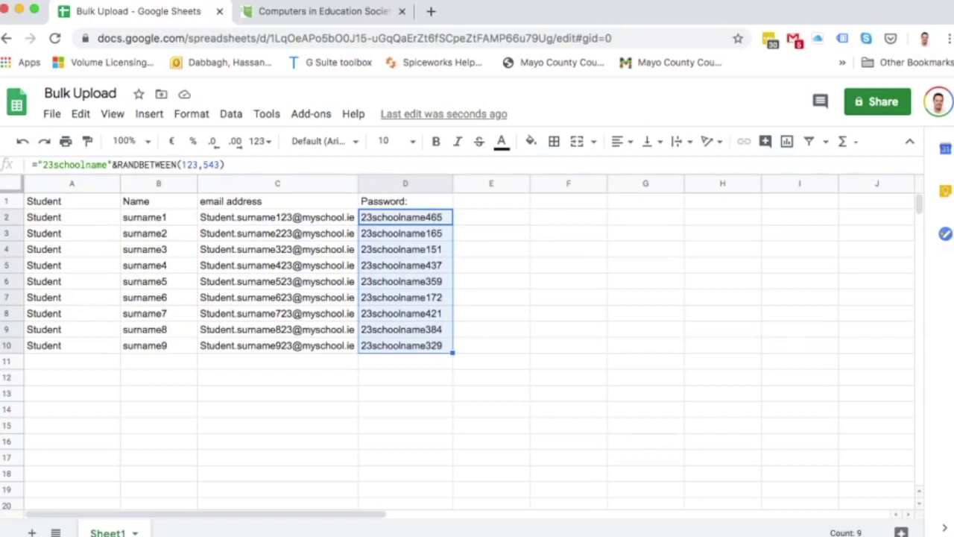
click(491, 217)
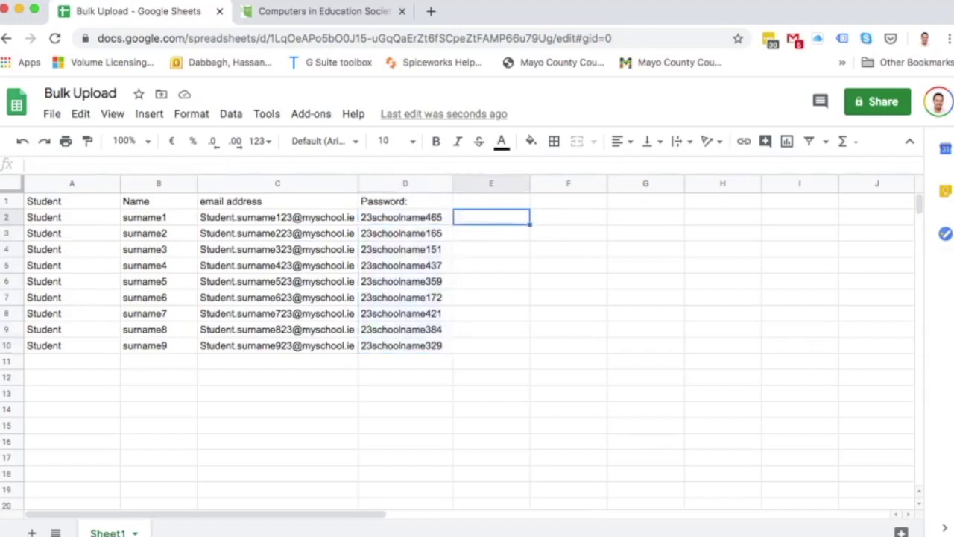
Head column E 'OU' and fill /Students23 into E2 through E10 without incrementing.
click(491, 202)
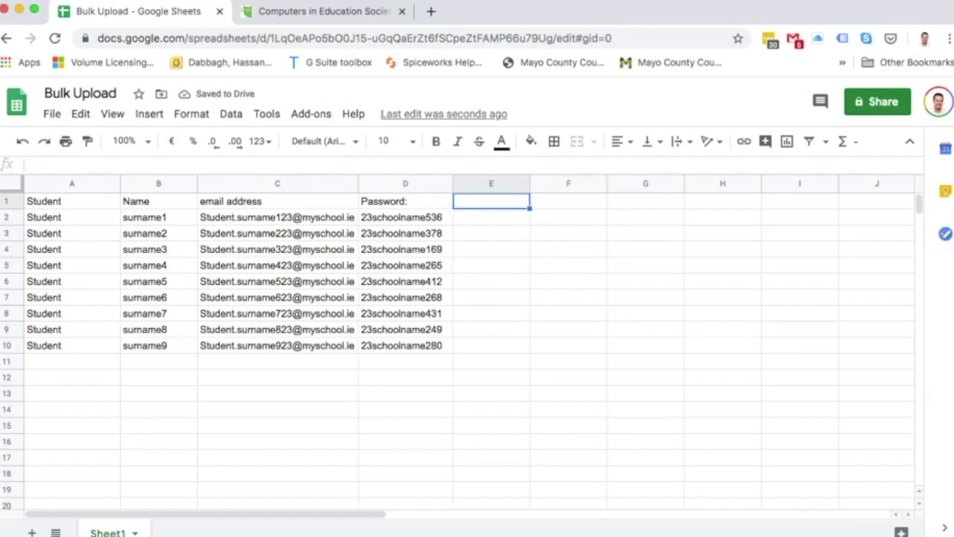
text(OU)
key(Return)
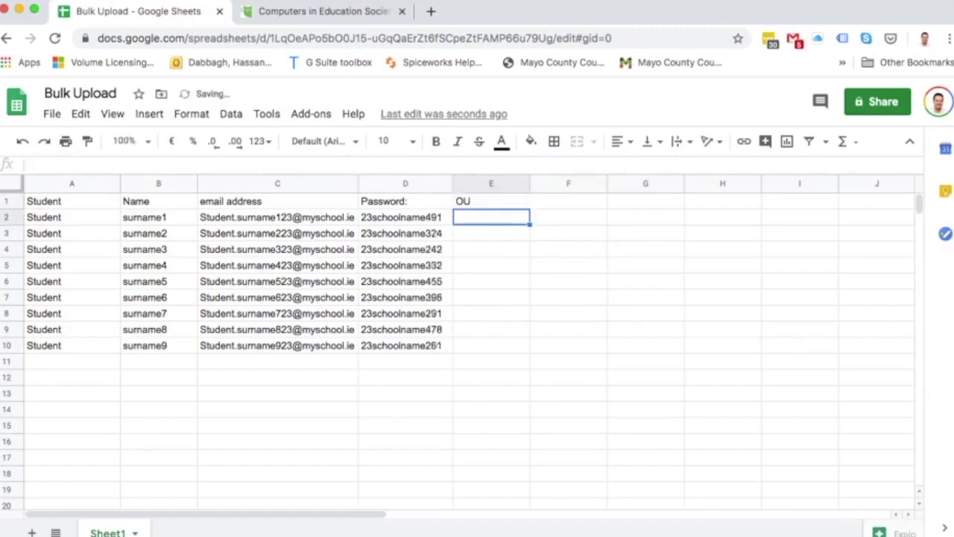
text(/Studen)
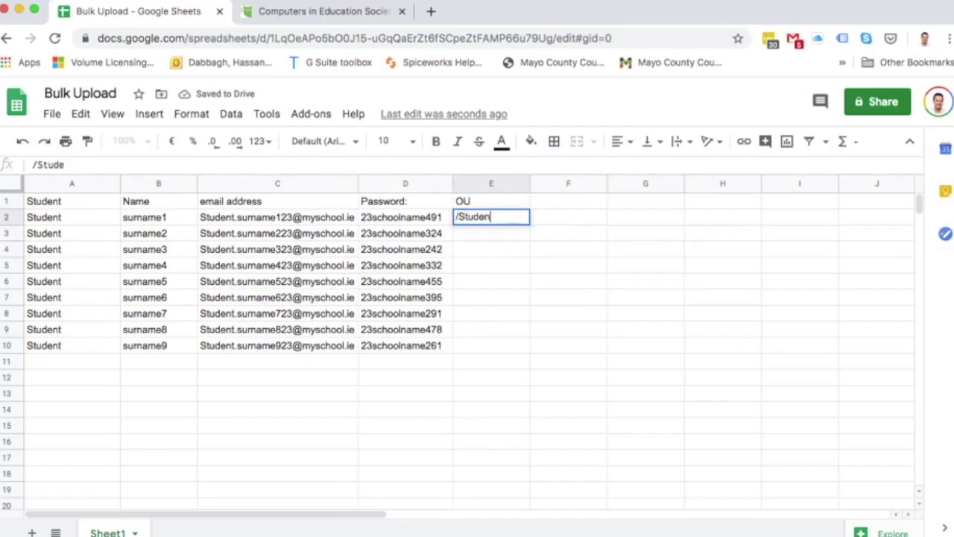
text(ts23)
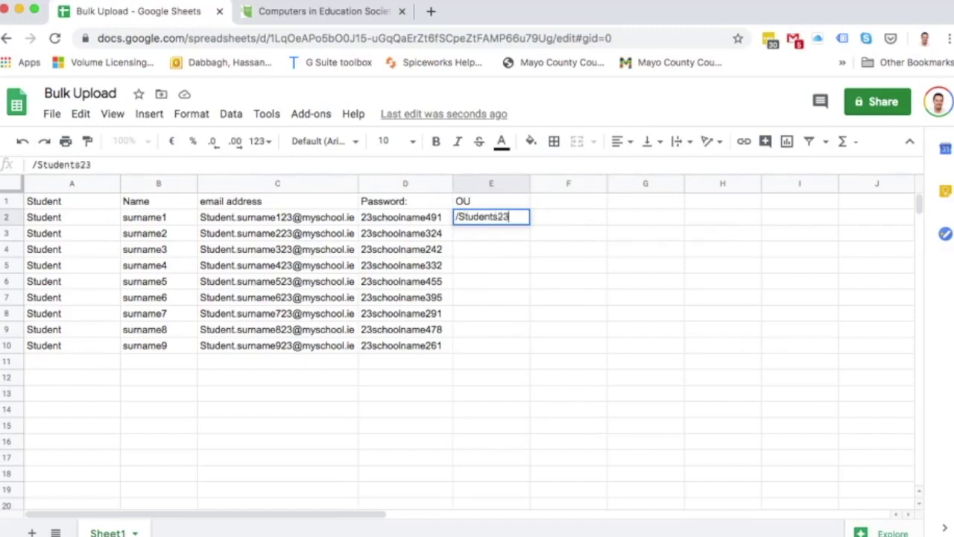
key(Return)
click(490, 217)
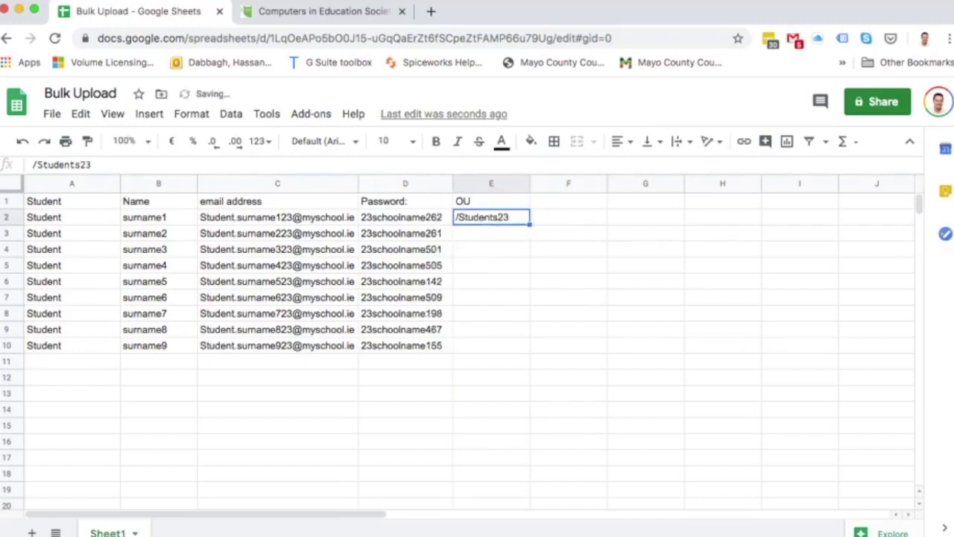
drag(530, 224, 530, 354)
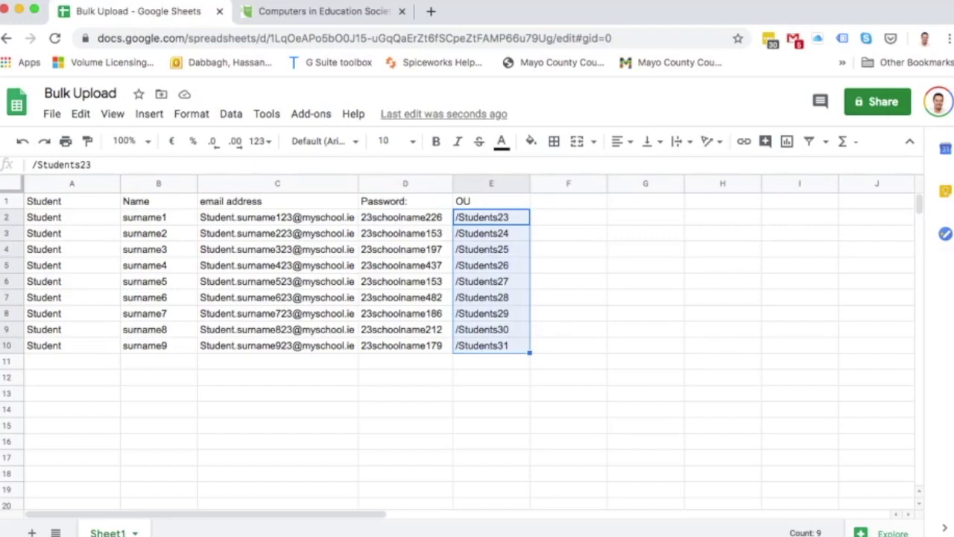
key(super+d)
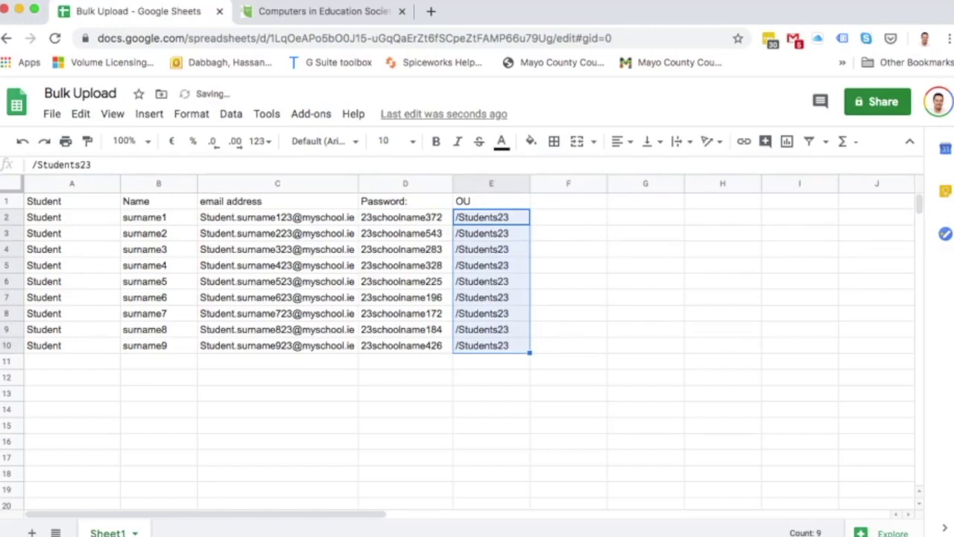
click(568, 217)
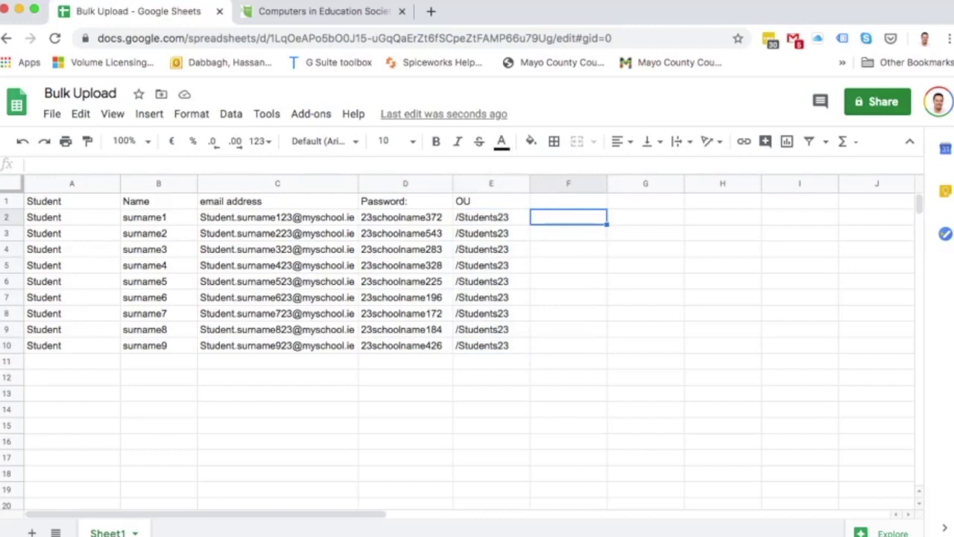
Redo the OU column: re-enter the 'OU' heading and repeat /Students23 from E2 to E10.
click(568, 201)
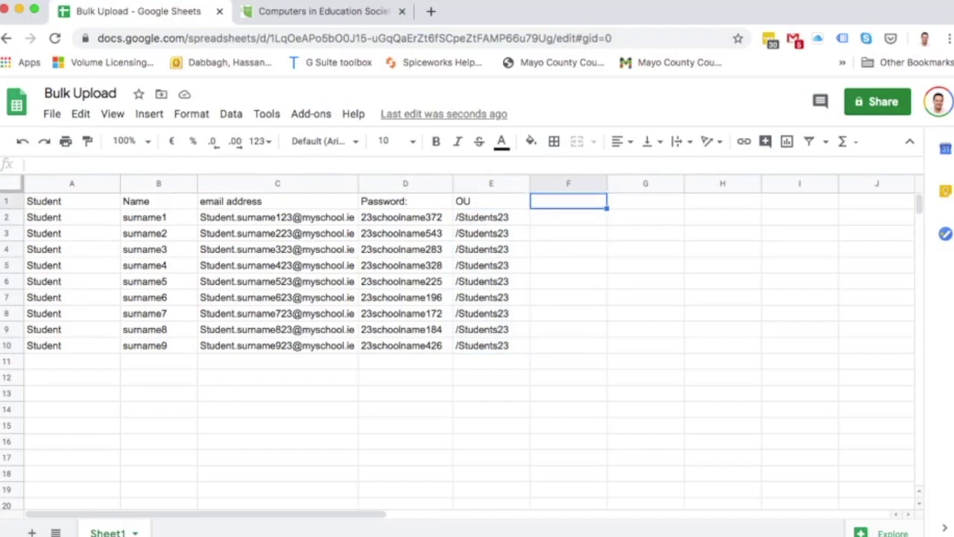
key(ctrl+z)
text(OU)
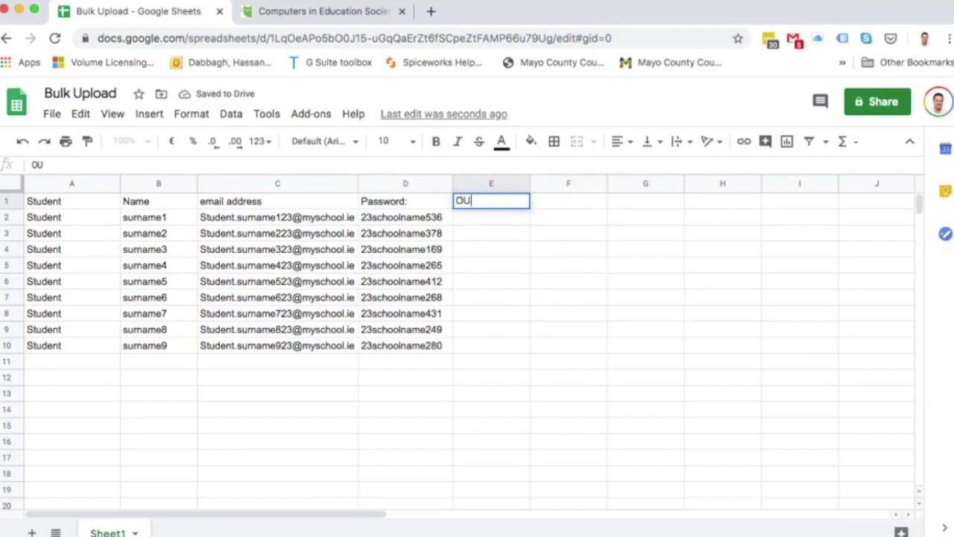
key(Return)
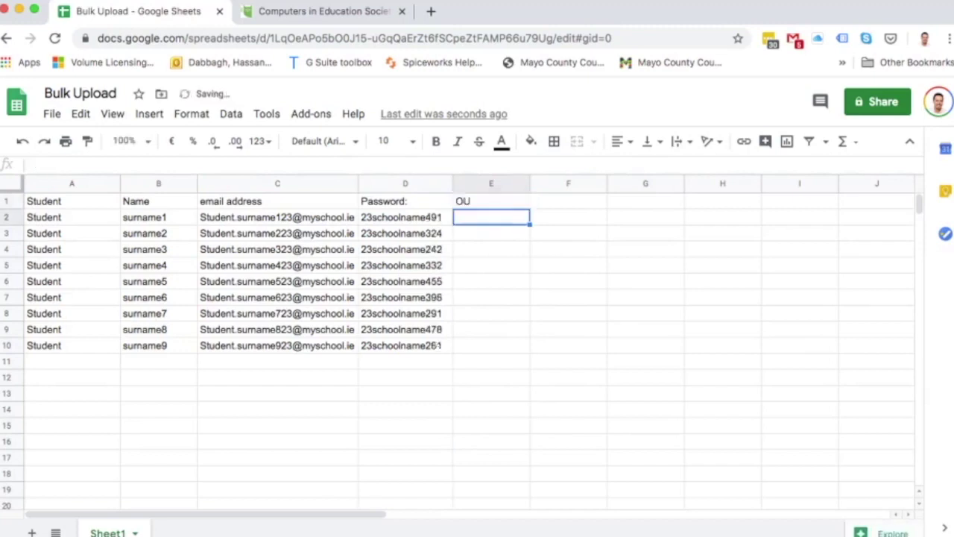
text(/)
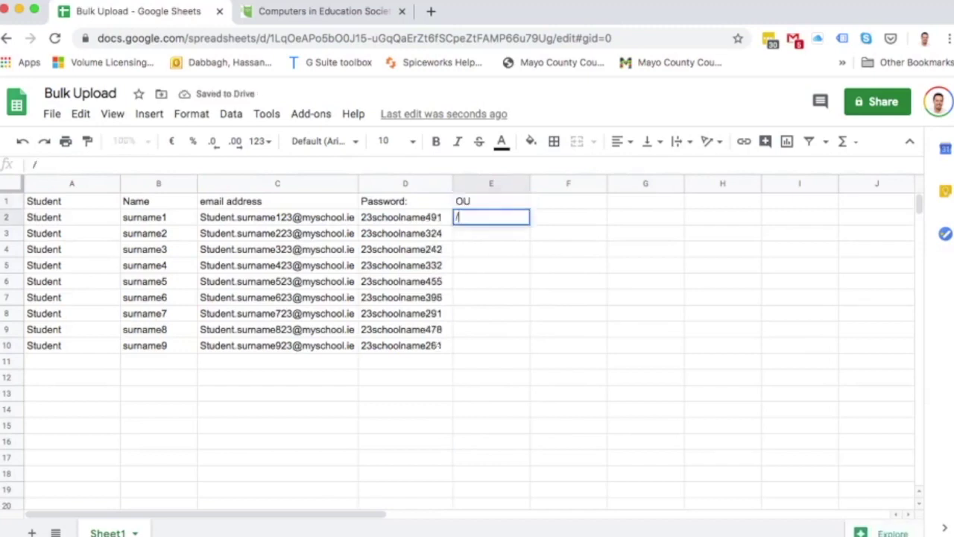
text(Student)
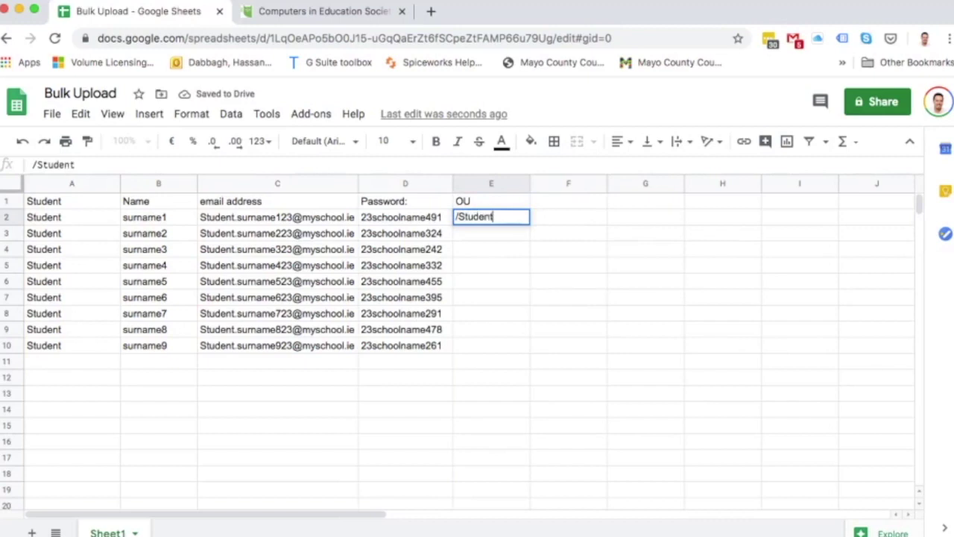
text(s23)
key(Return)
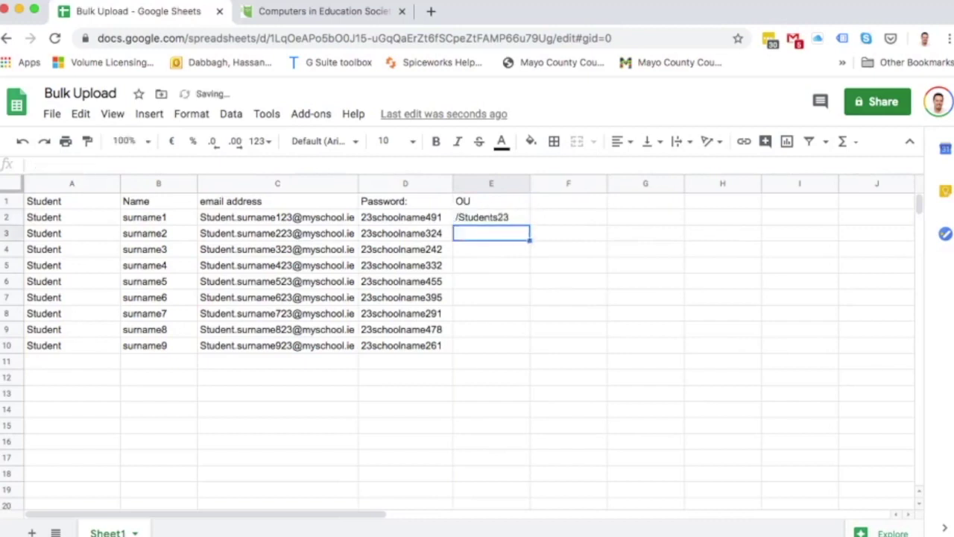
click(492, 217)
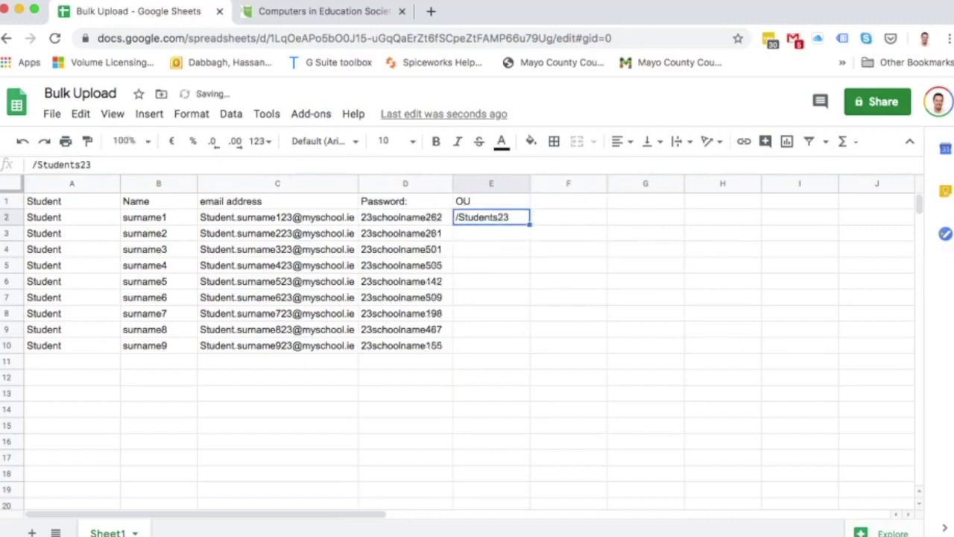
drag(529, 225, 522, 350)
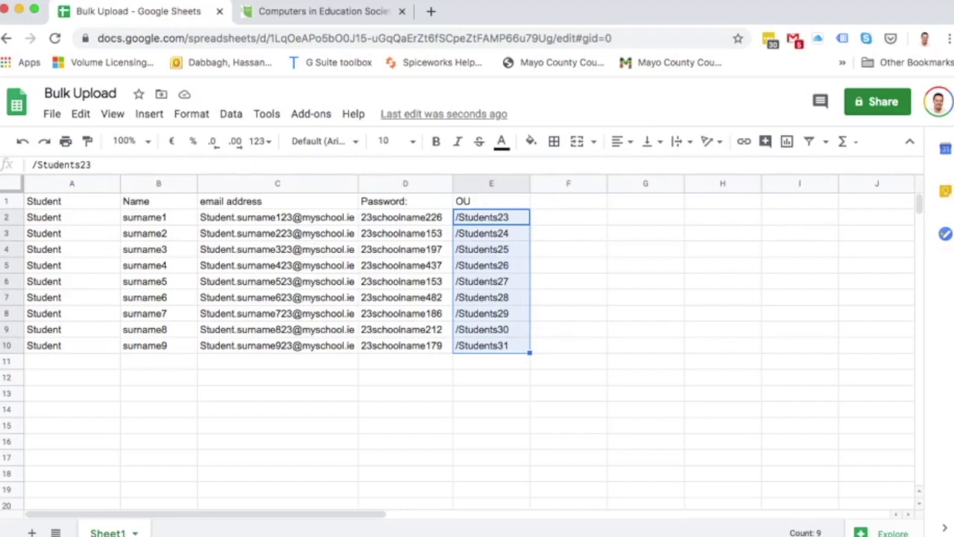
key(super+d)
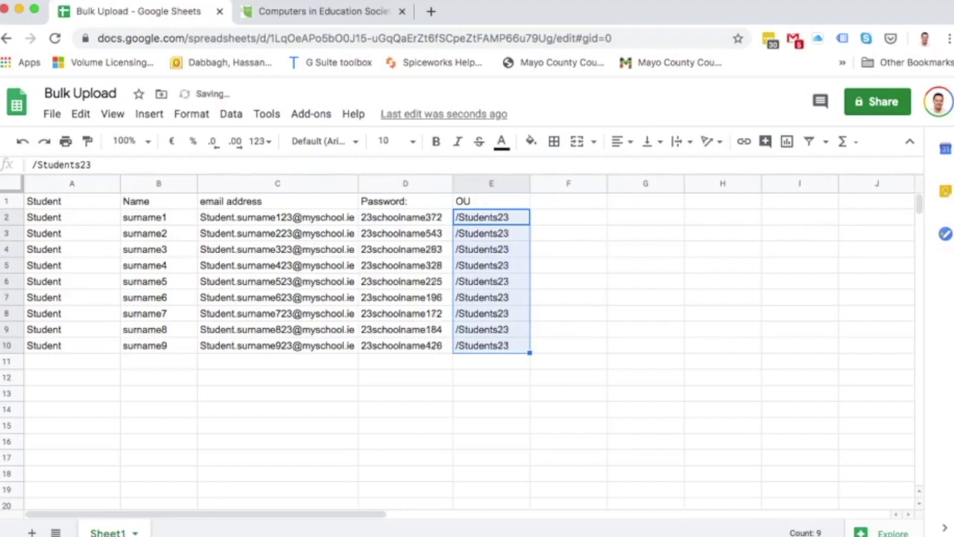
click(568, 217)
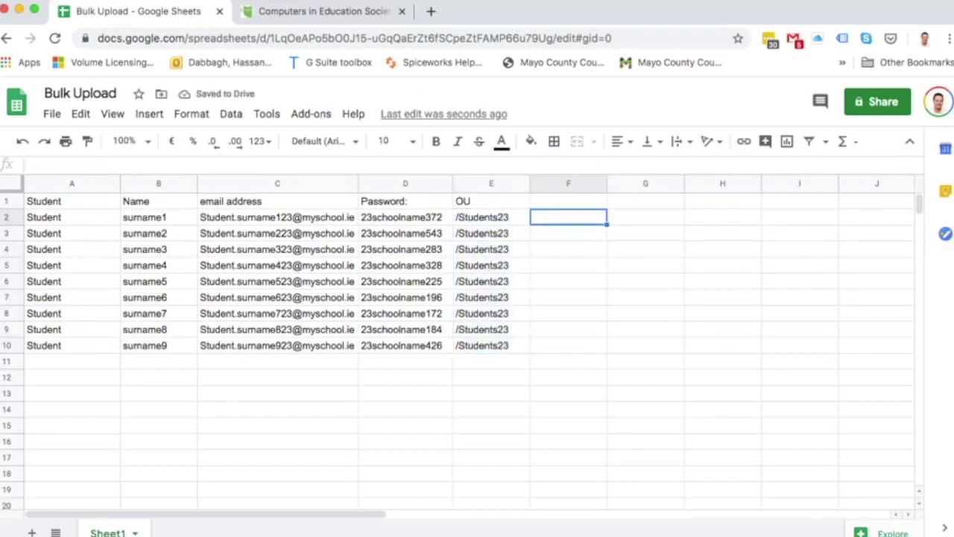
click(568, 200)
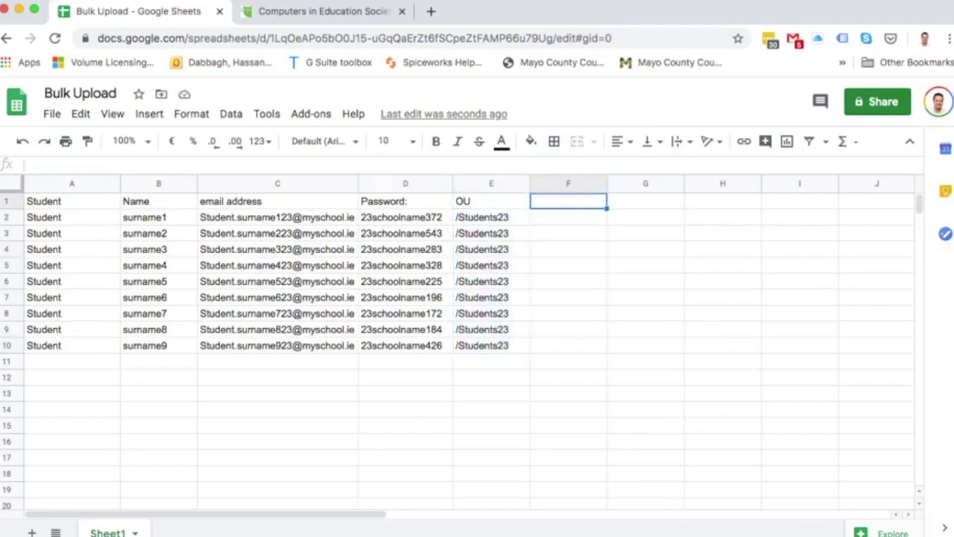
Head column F 'Server/books/app/anyother log in' and begin a =lower( formula in F2.
text(Serv)
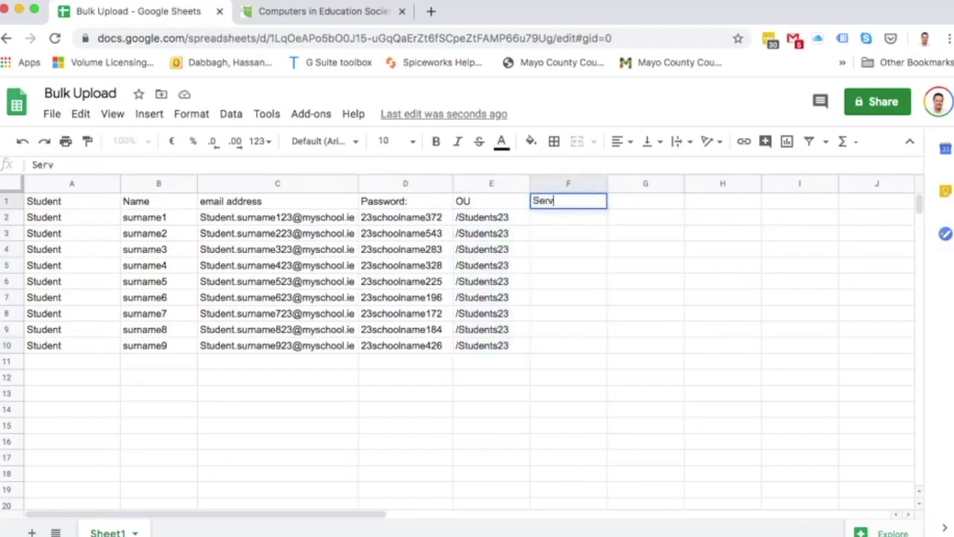
text(er /)
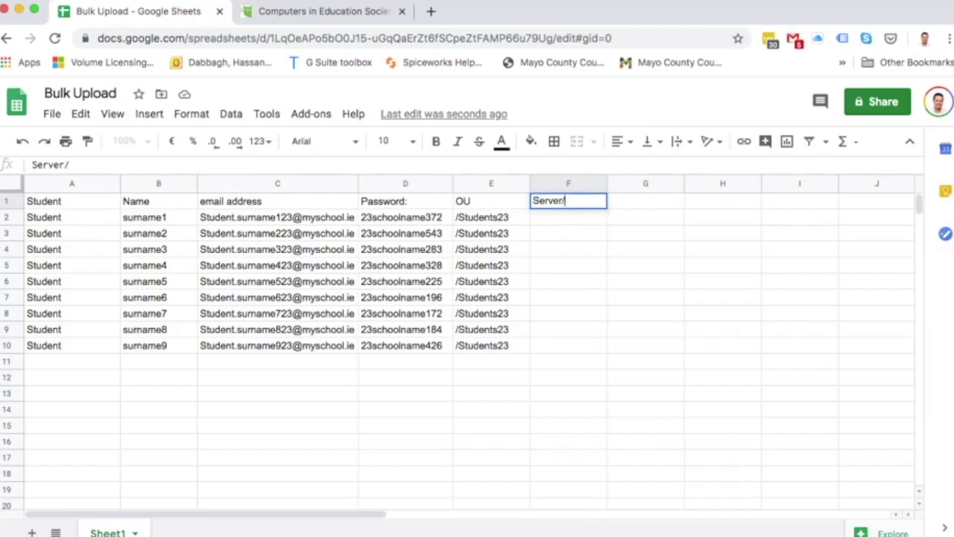
text(books/a)
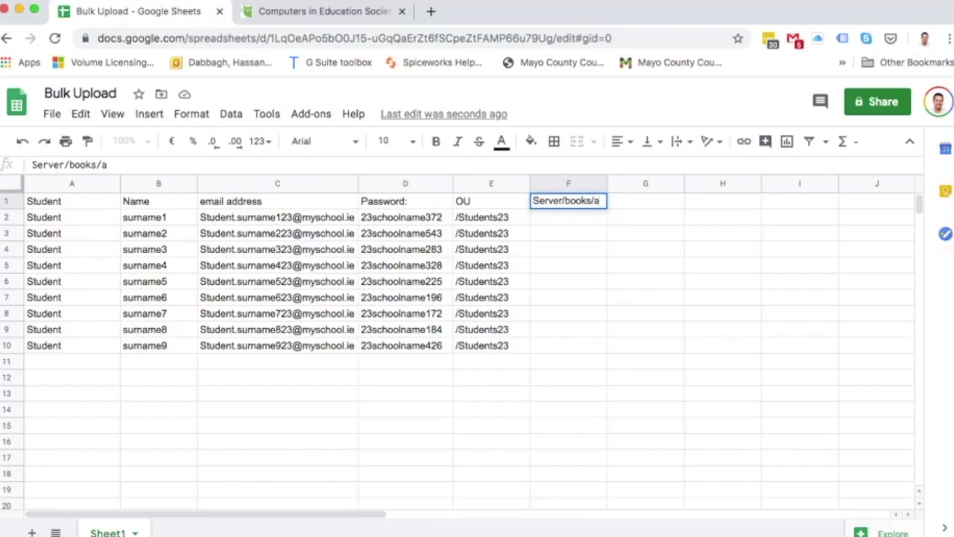
text(pp/)
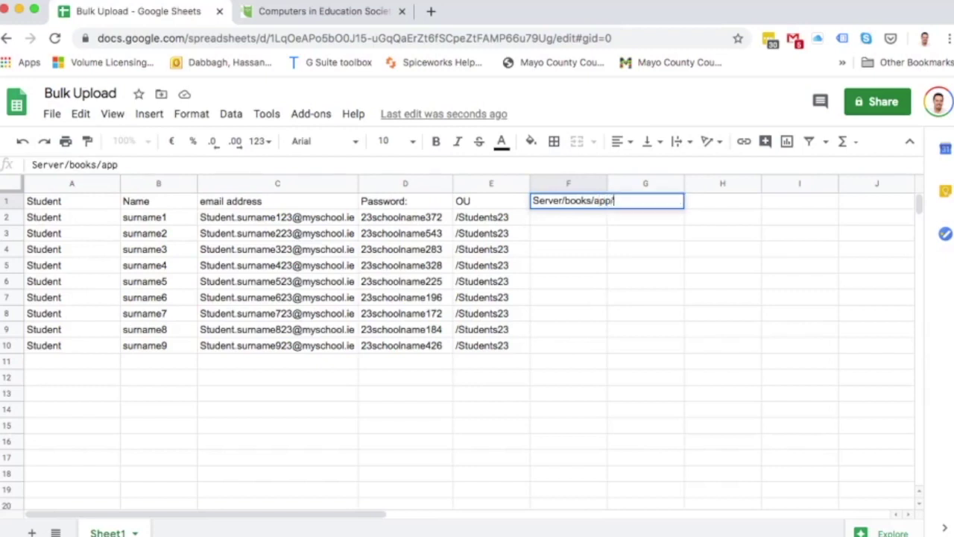
text(anyother log in)
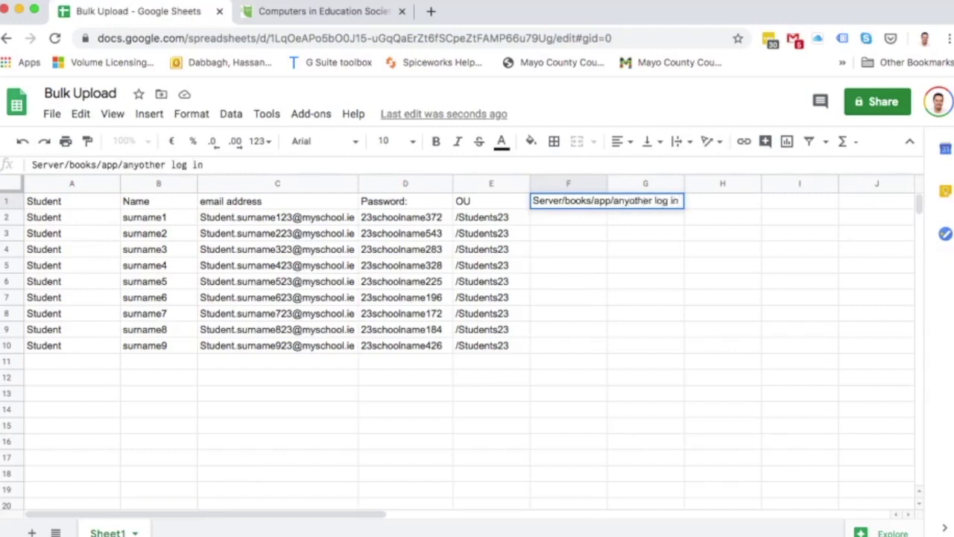
key(Return)
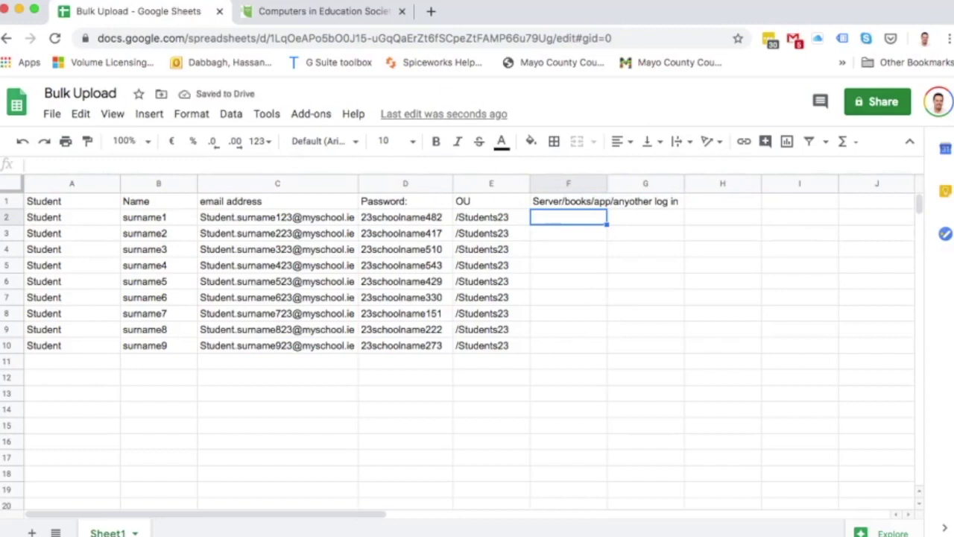
text(=)
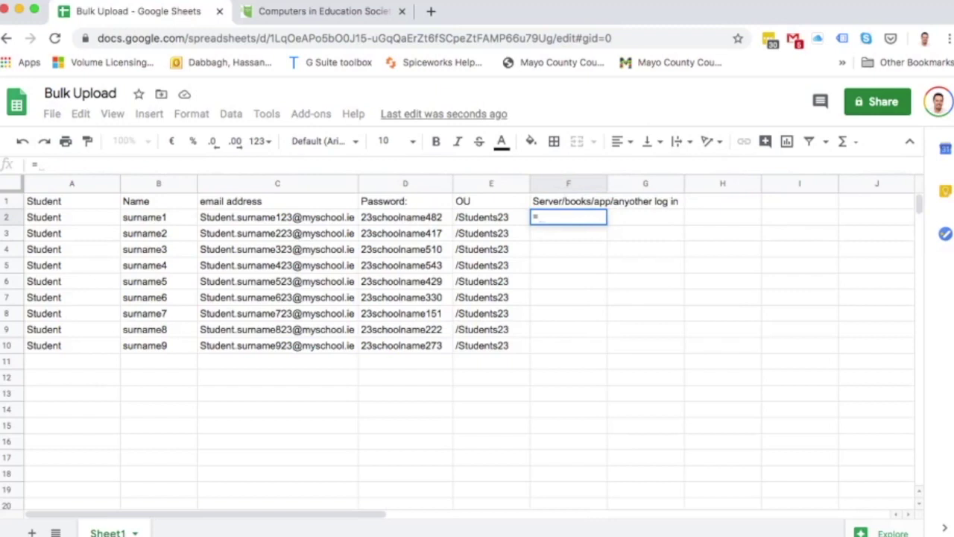
text(lower)
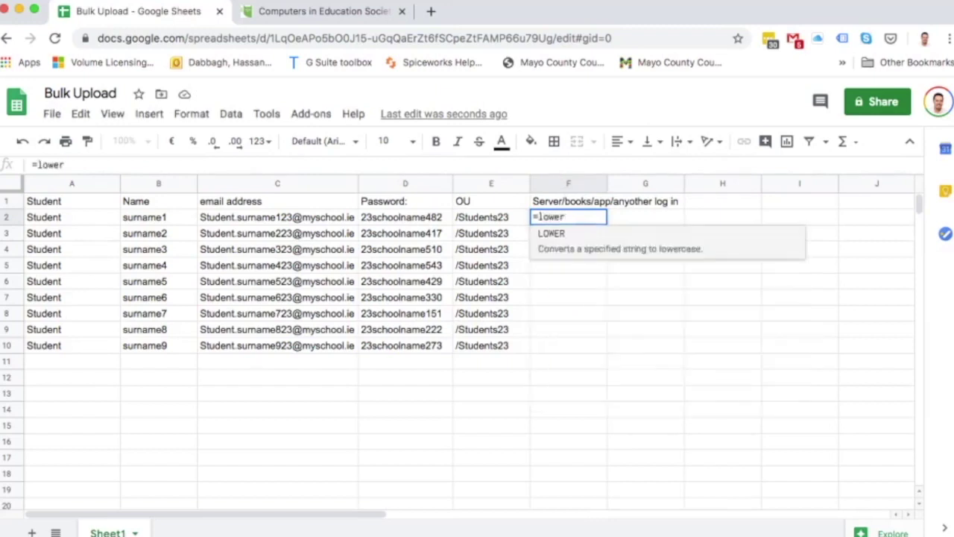
text(()
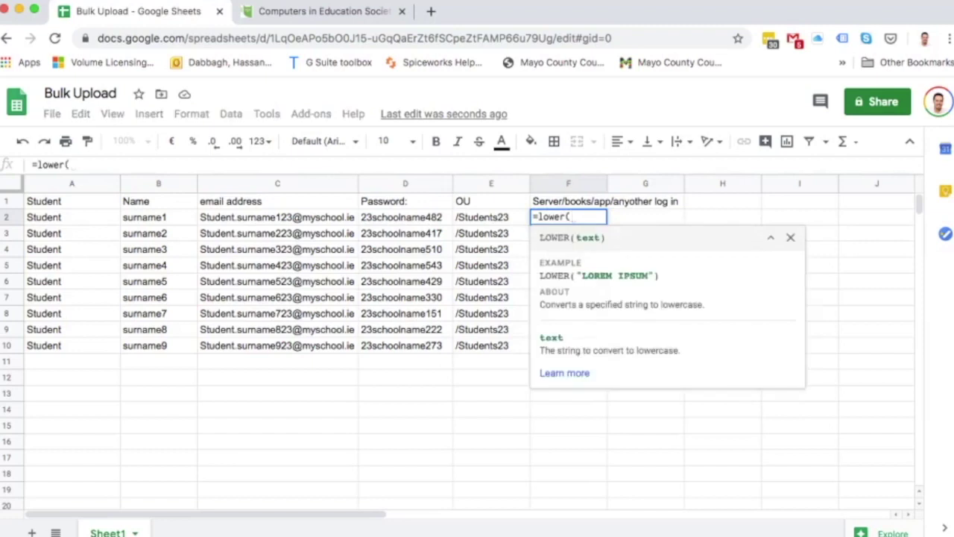
Complete F2 as =lower(A2&"."&B2&"23") to produce the first student's lowercase login.
click(72, 217)
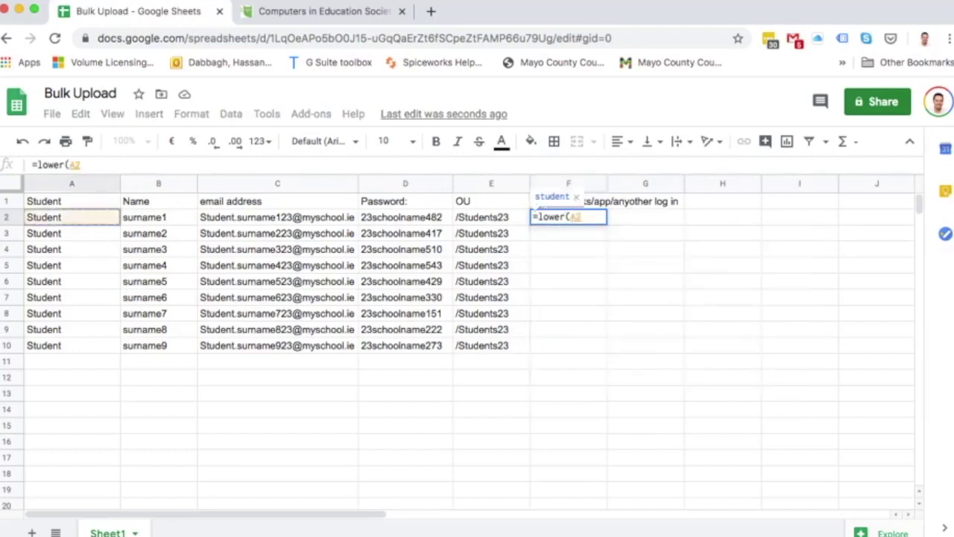
text(&)
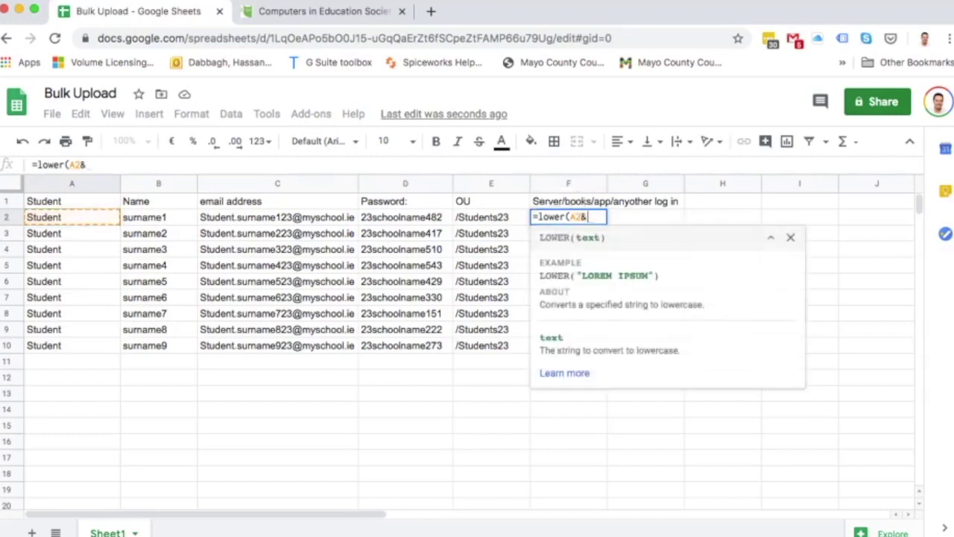
text(")
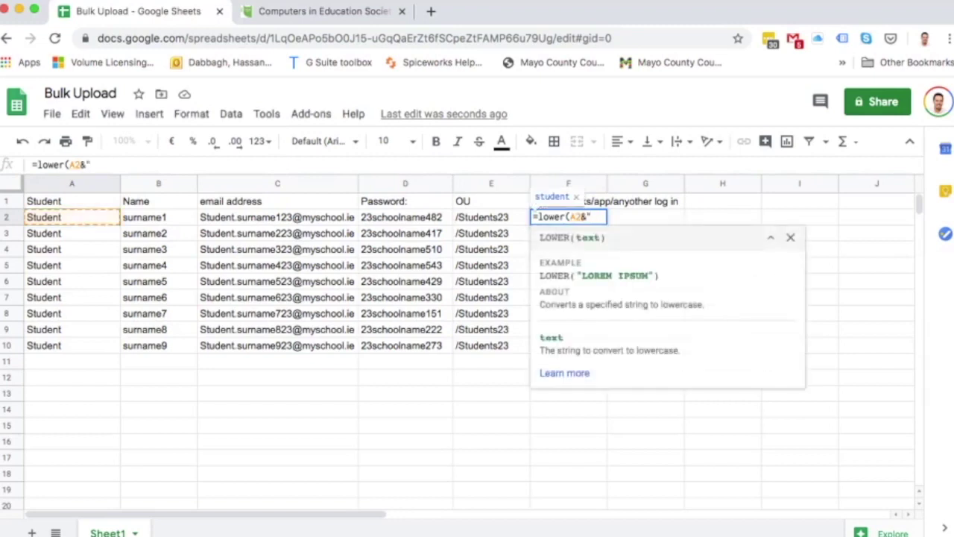
text(."&)
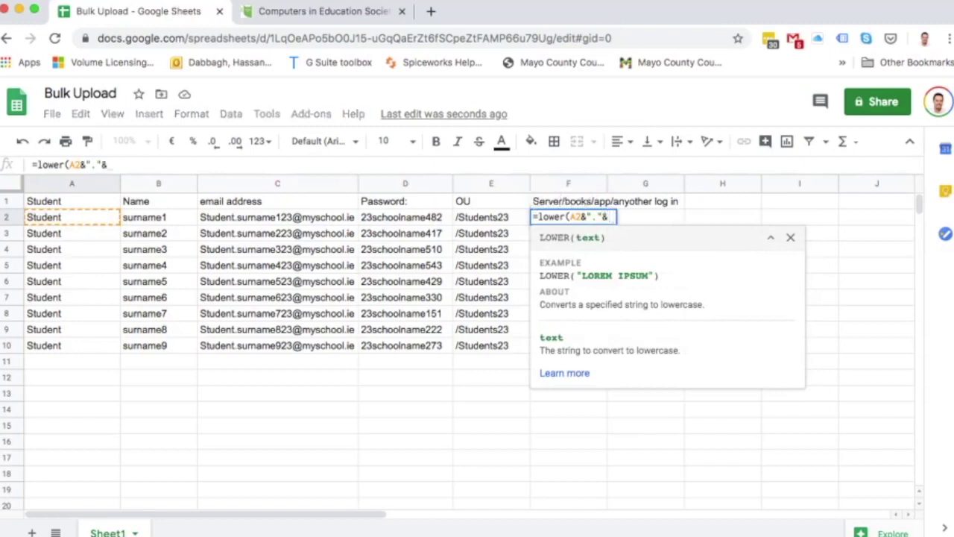
text(B2)
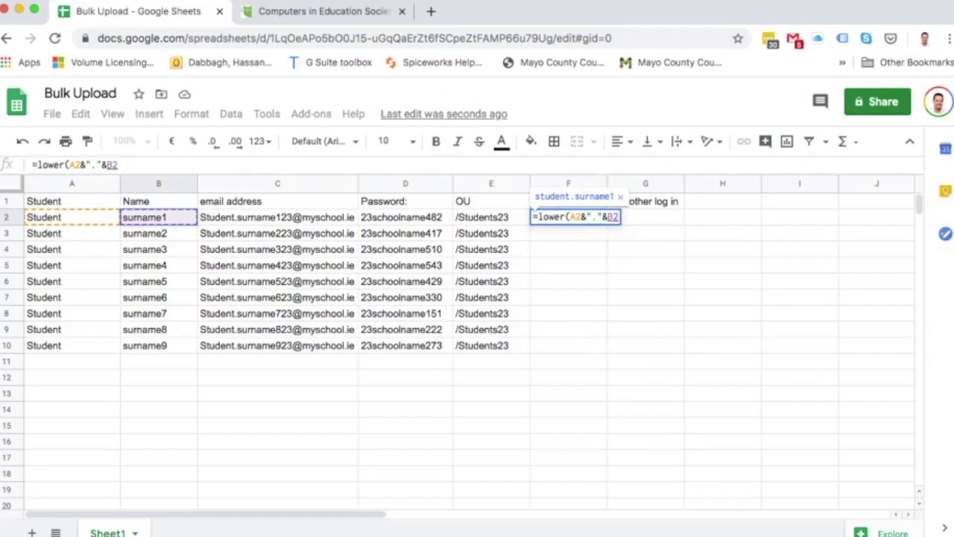
text(&)
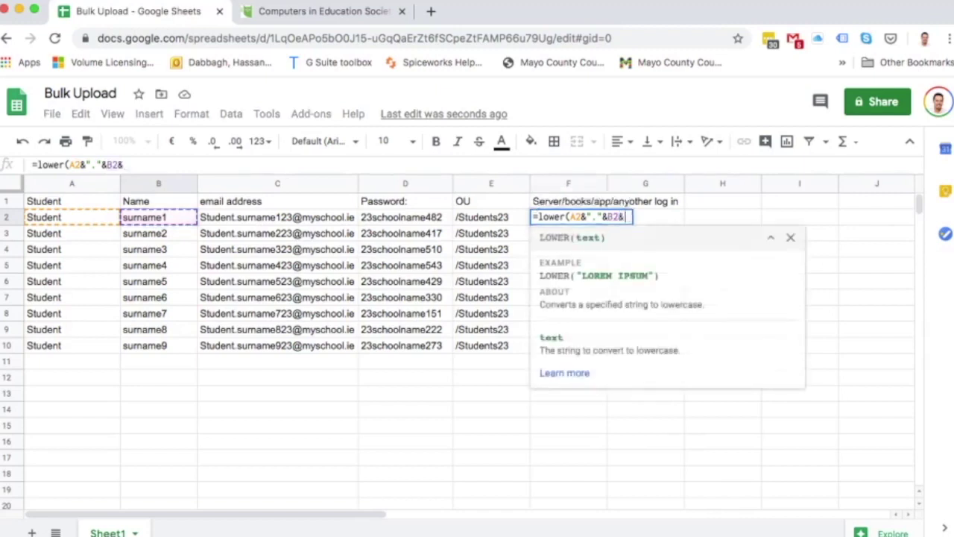
text("2)
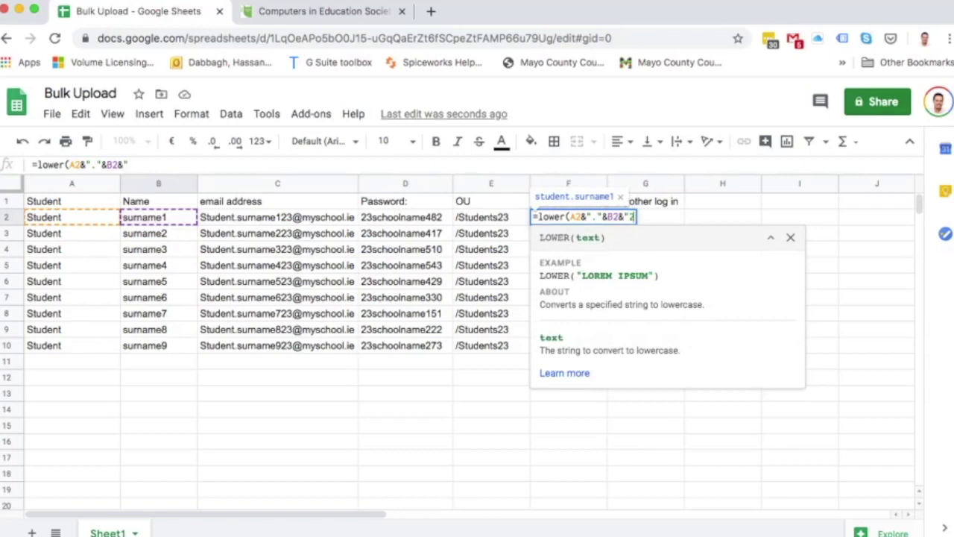
text(3")
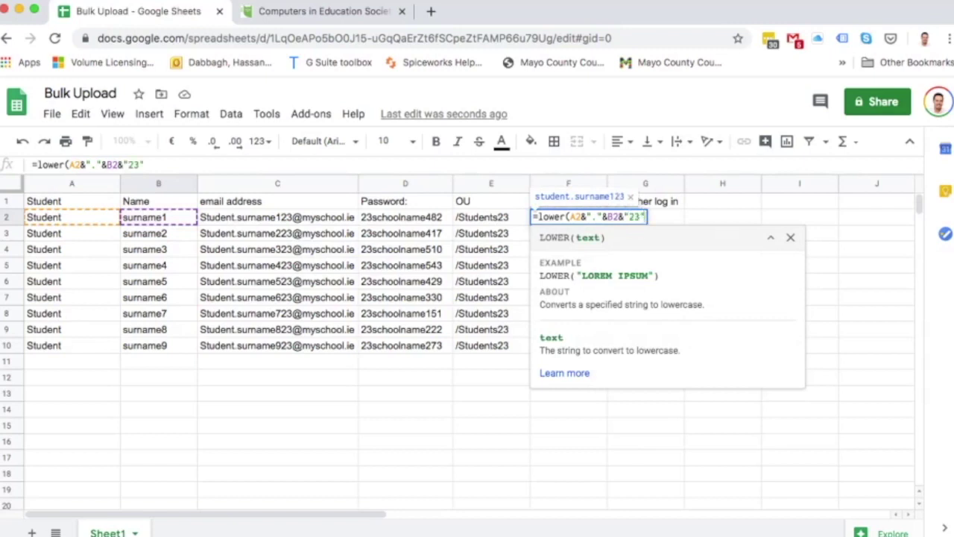
text())
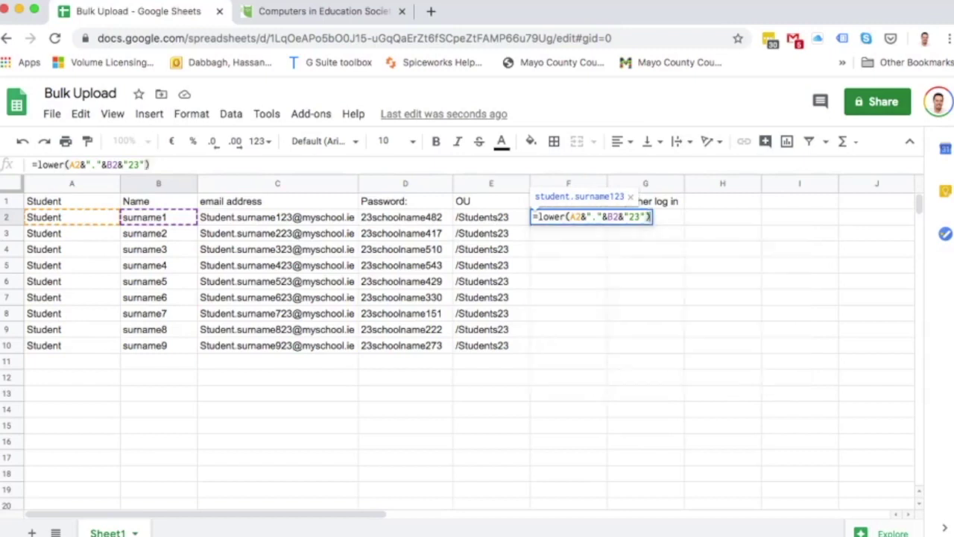
key(Return)
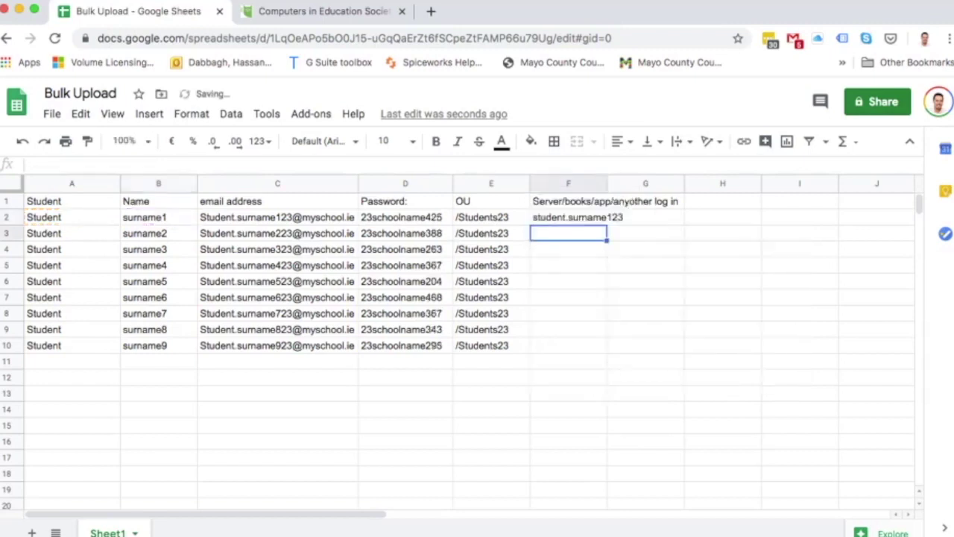
Fill the F2 login formula down to F10 and widen column F so the logins fit.
click(569, 217)
drag(607, 224, 608, 349)
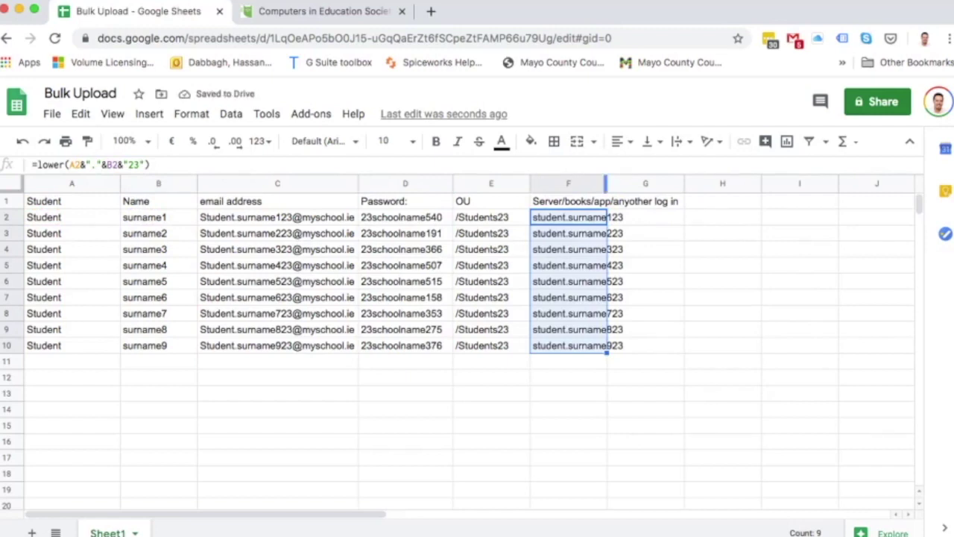
drag(605, 183, 631, 182)
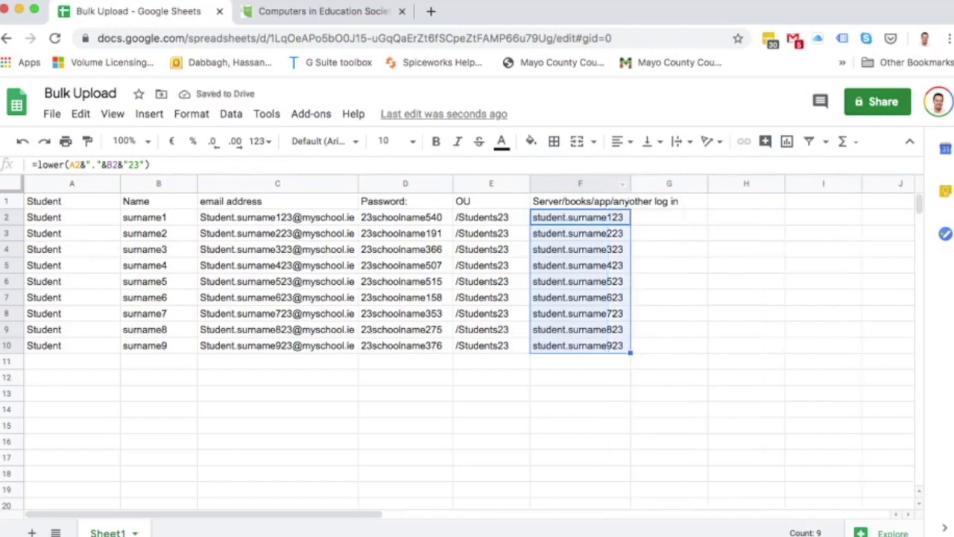
click(401, 217)
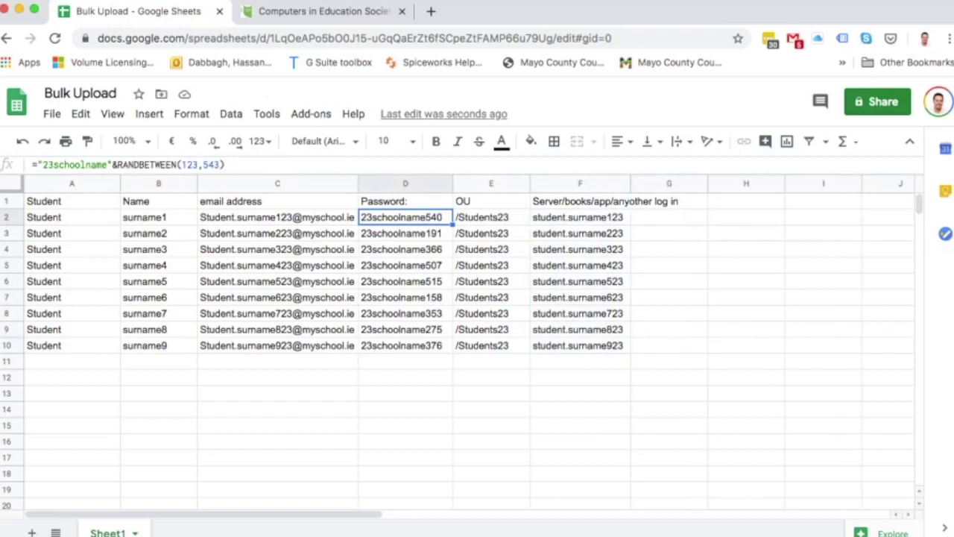
Enter =D2 in G2 and fill it down to G10 to copy each password.
click(668, 217)
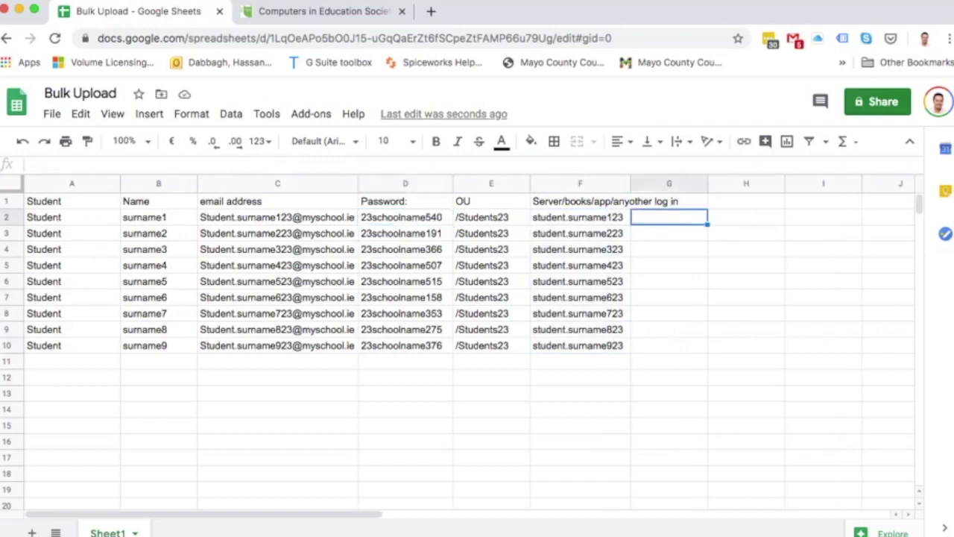
text(=)
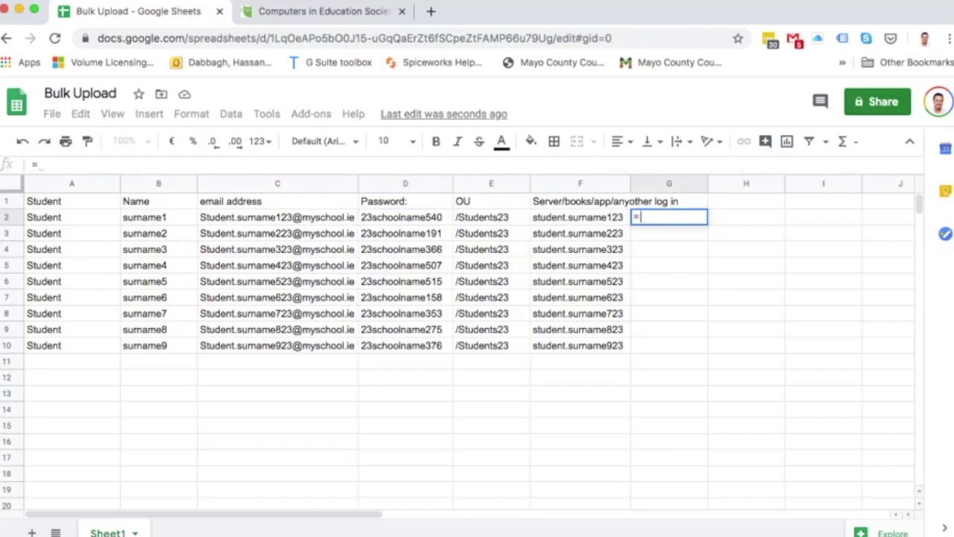
text(D2)
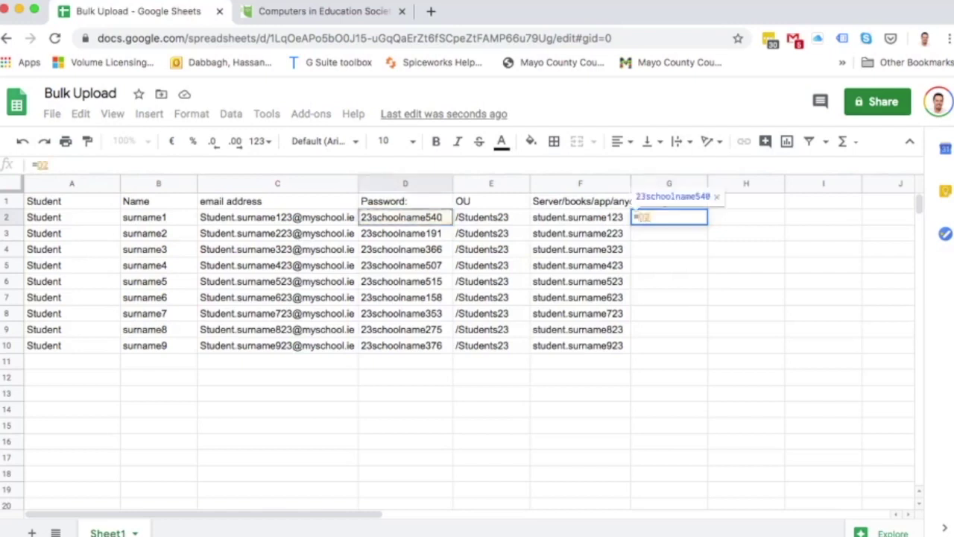
key(Return)
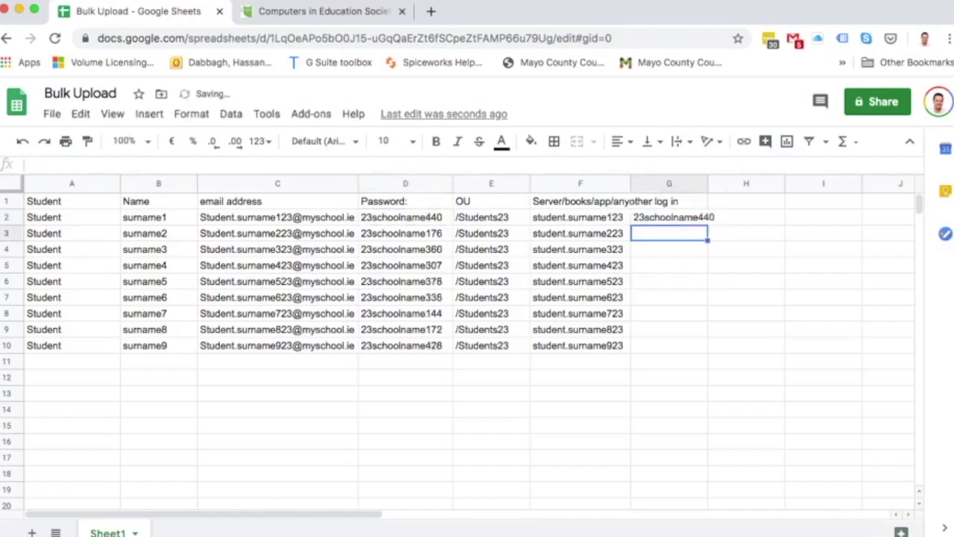
click(669, 217)
drag(708, 224, 704, 346)
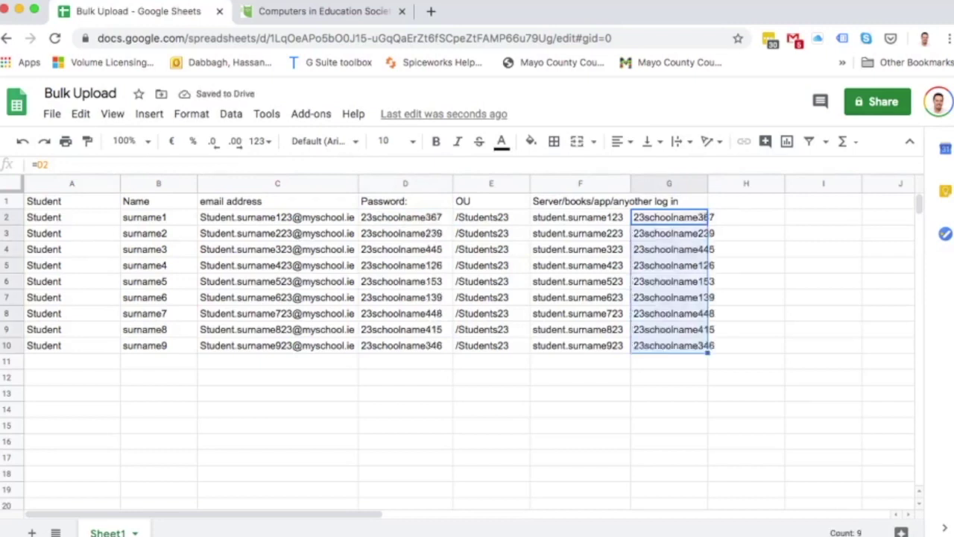
click(580, 377)
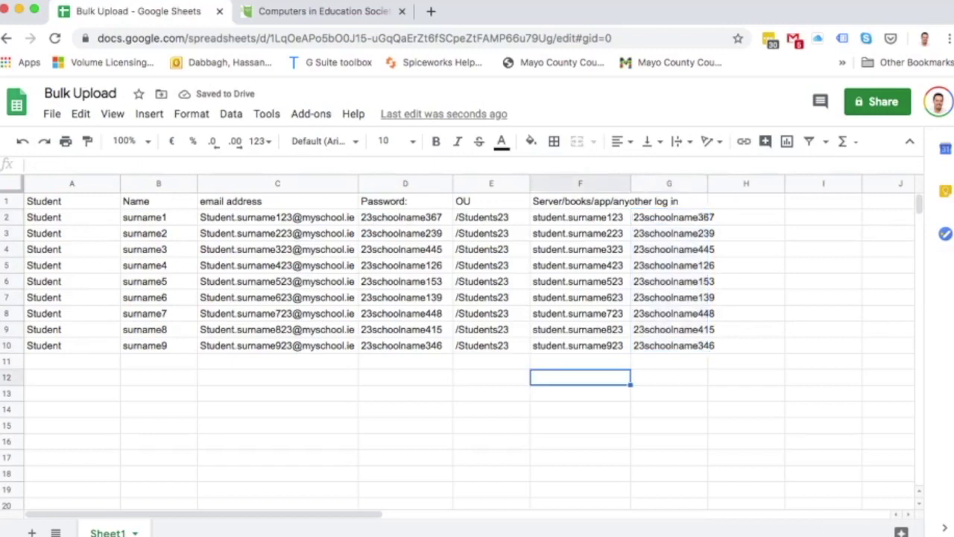
click(673, 345)
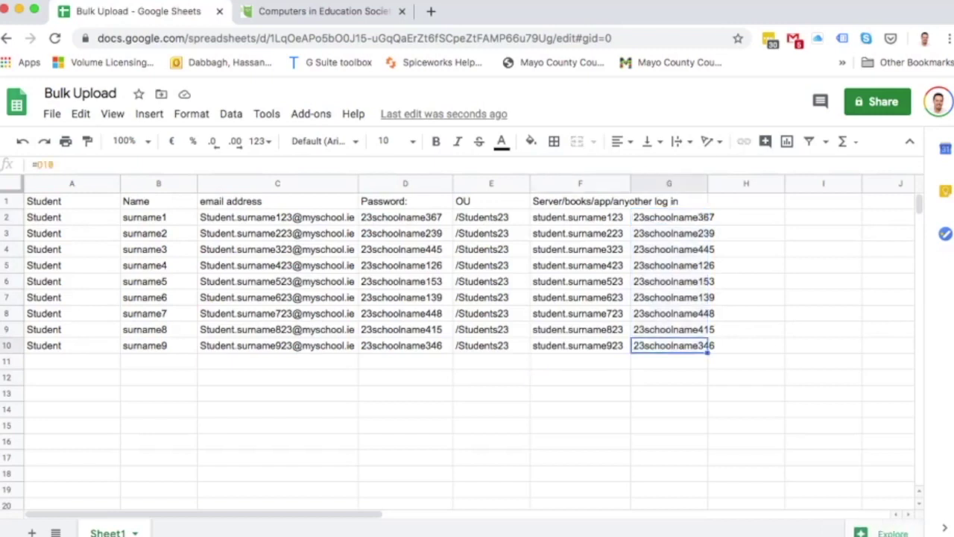
drag(71, 201, 668, 297)
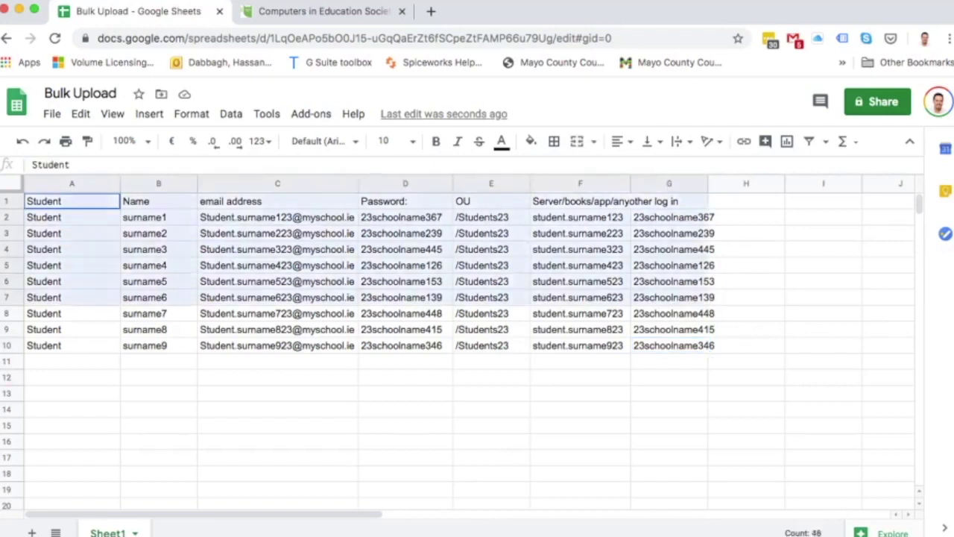
Copy the Password column D and paste it back over itself as values only.
click(277, 393)
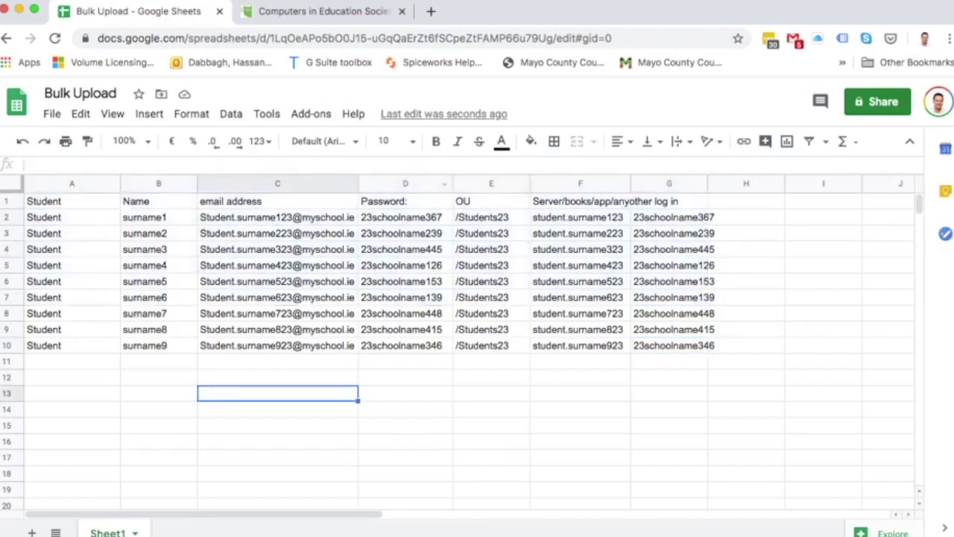
click(405, 184)
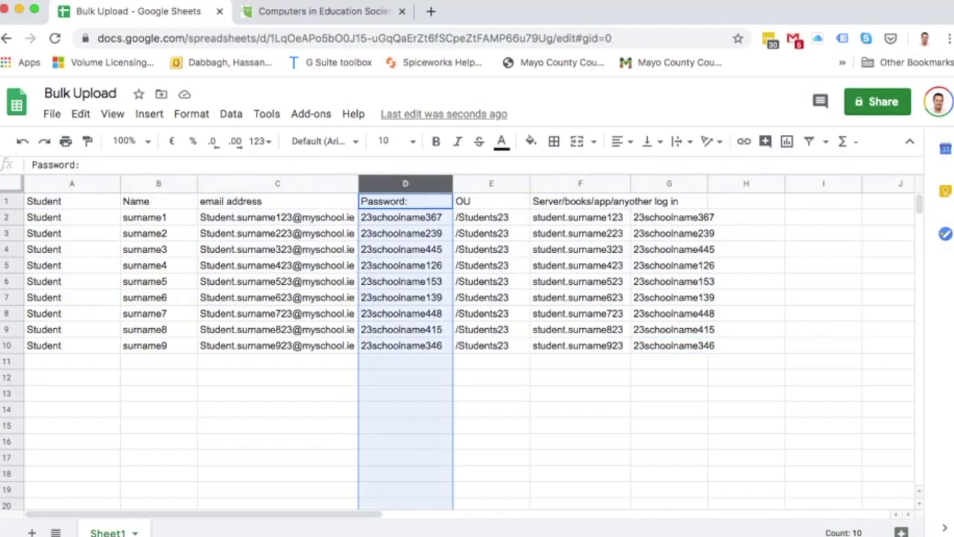
right_click(399, 183)
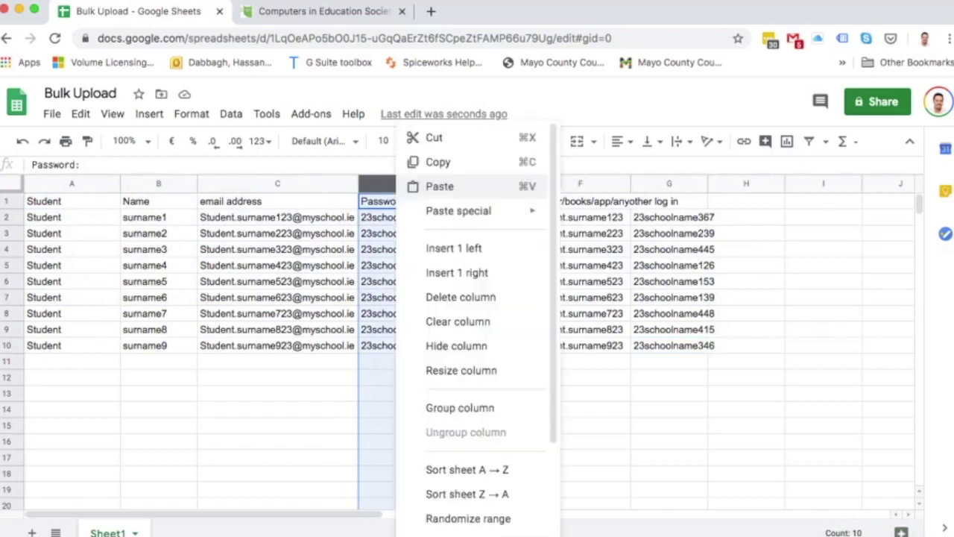
click(438, 162)
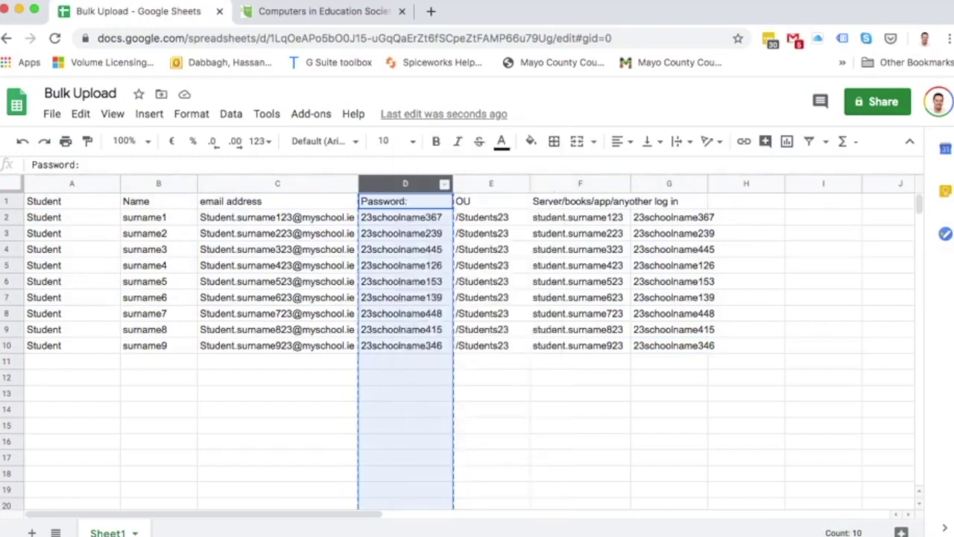
right_click(403, 183)
mouse_move(464, 211)
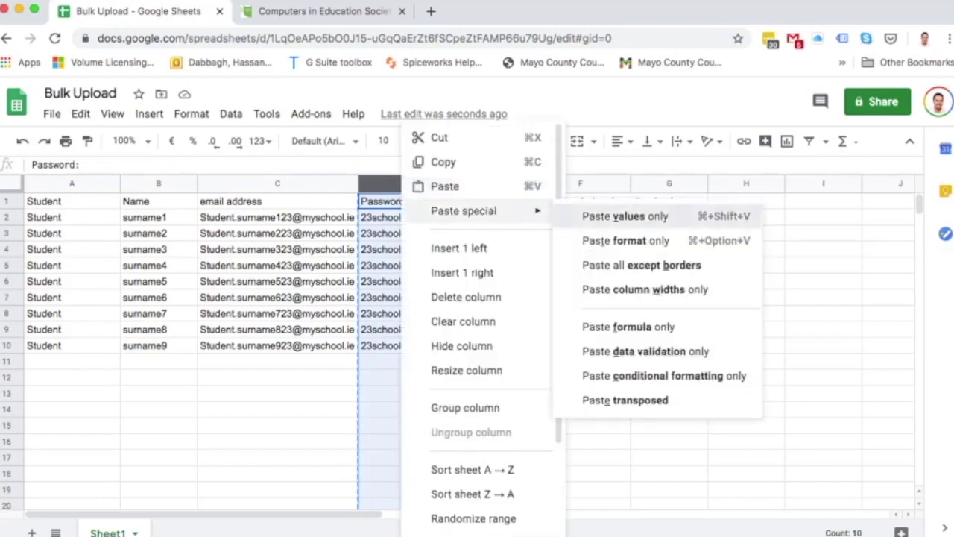
click(625, 216)
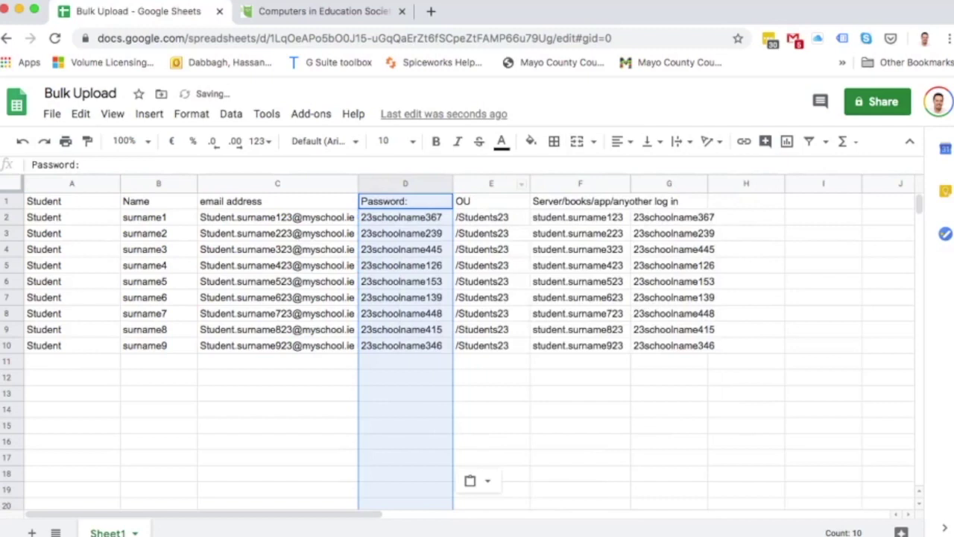
click(580, 183)
Copy the login column F and try pasting it back as values only.
right_click(574, 182)
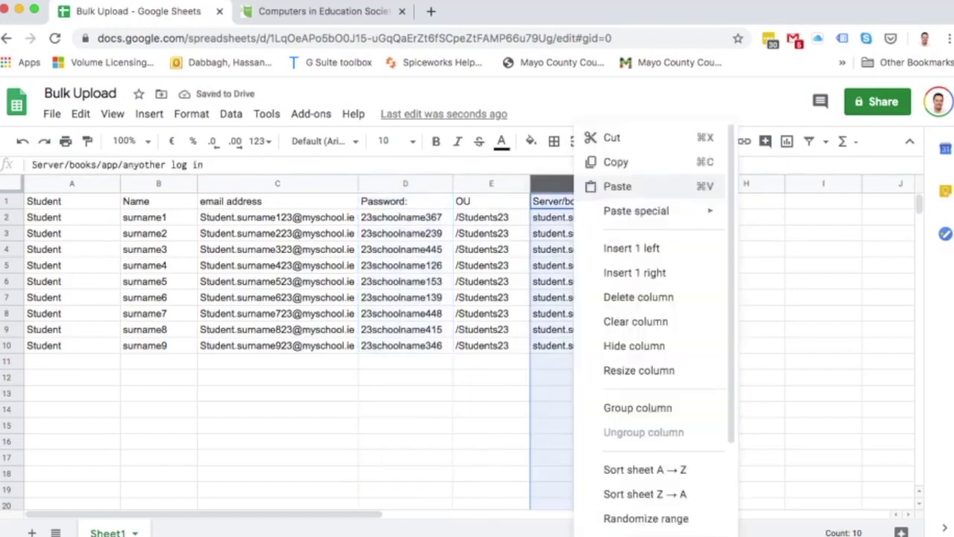
click(616, 162)
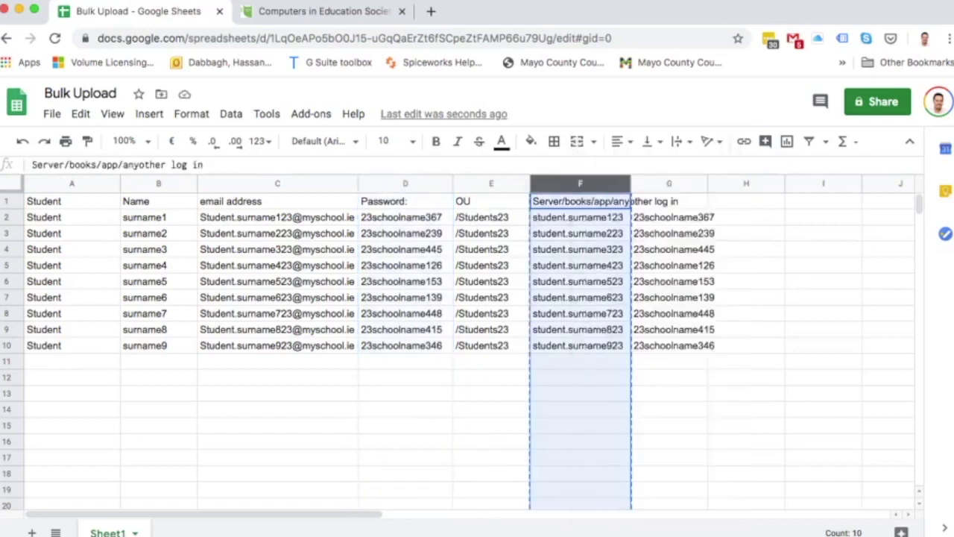
click(616, 163)
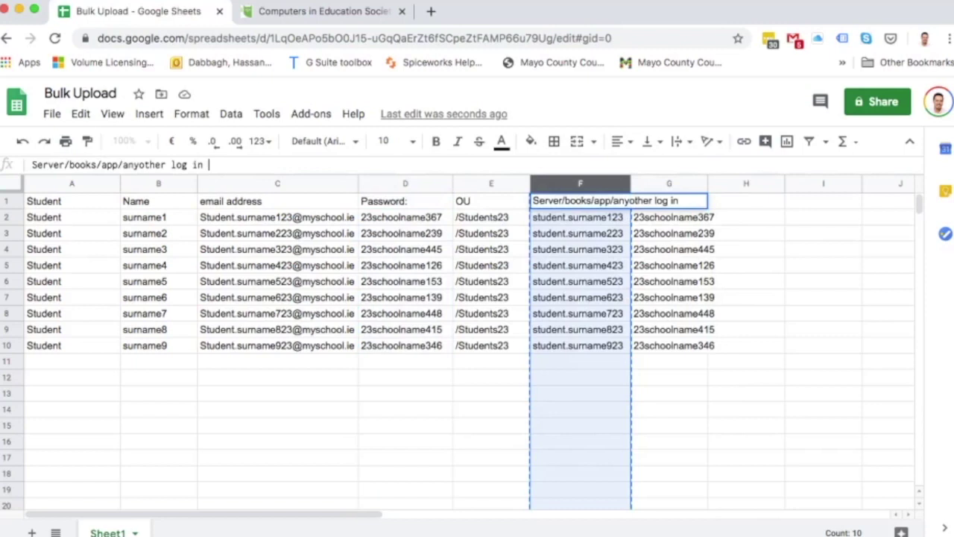
right_click(574, 182)
mouse_move(635, 210)
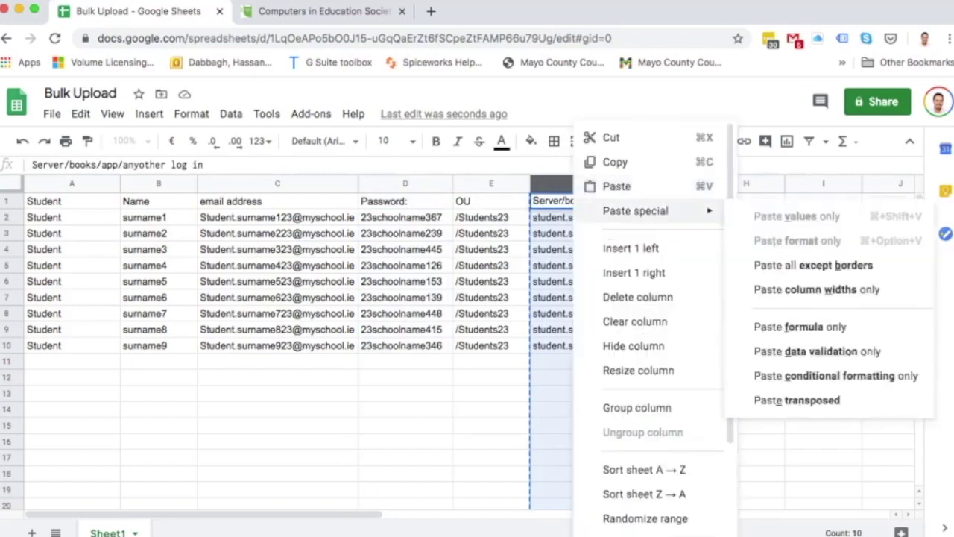
click(797, 215)
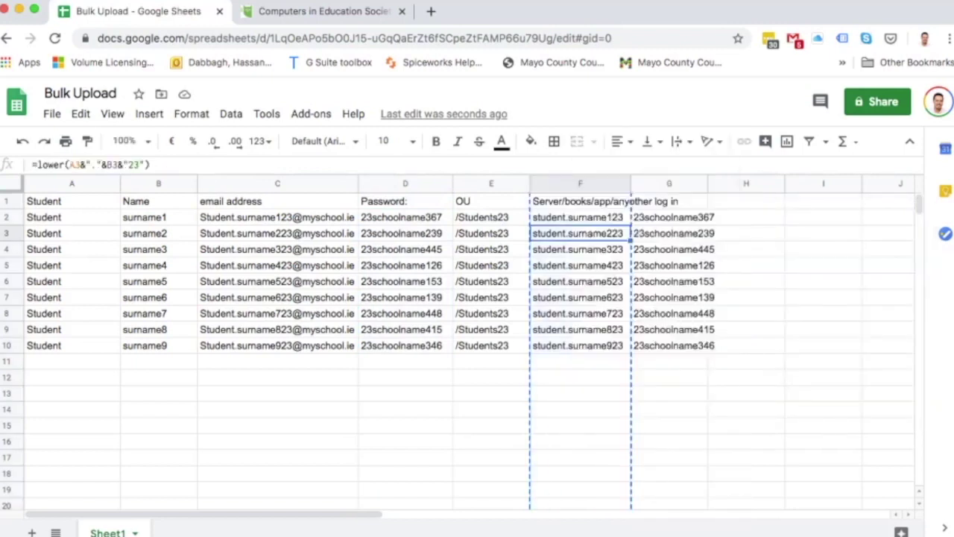
click(580, 184)
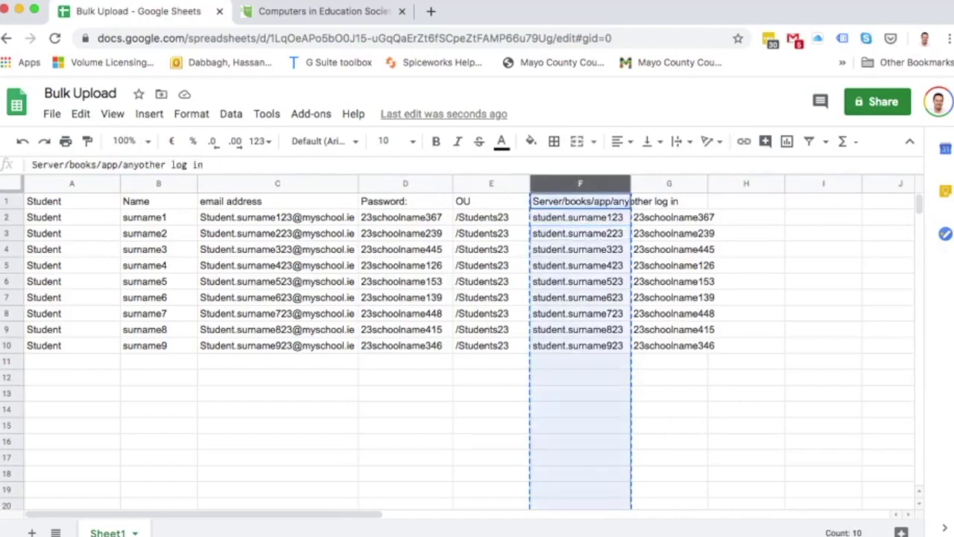
Copy column F again and paste it back over itself as plain values.
right_click(566, 184)
click(596, 162)
right_click(565, 184)
mouse_move(626, 210)
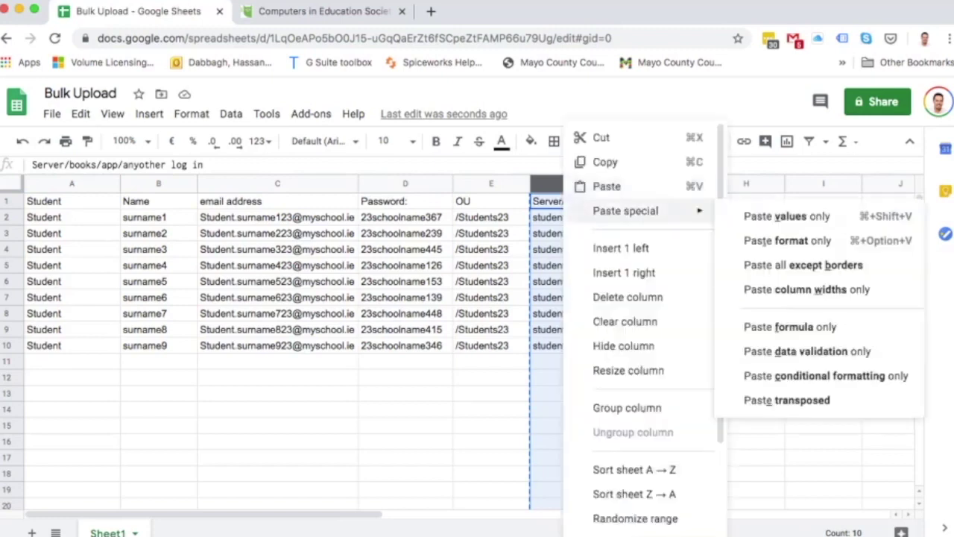
click(786, 215)
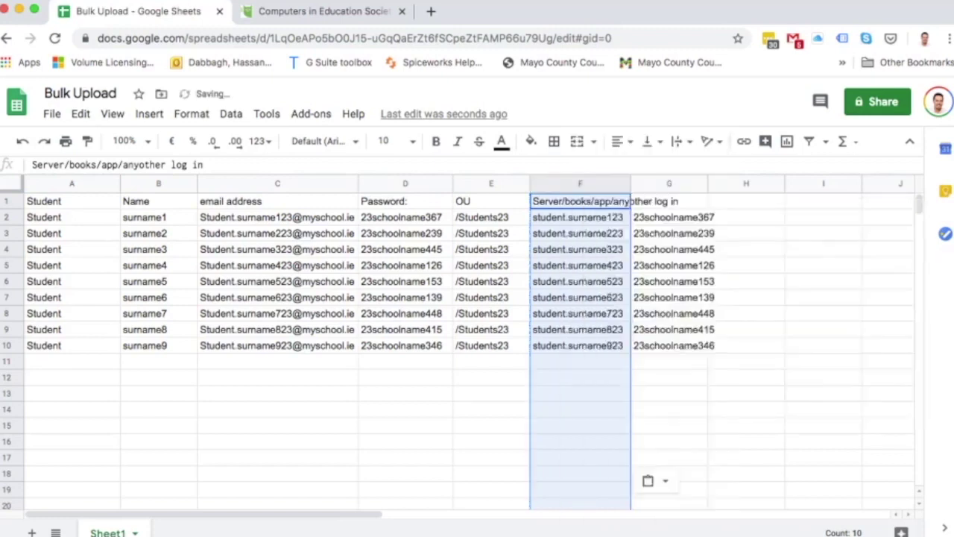
click(668, 216)
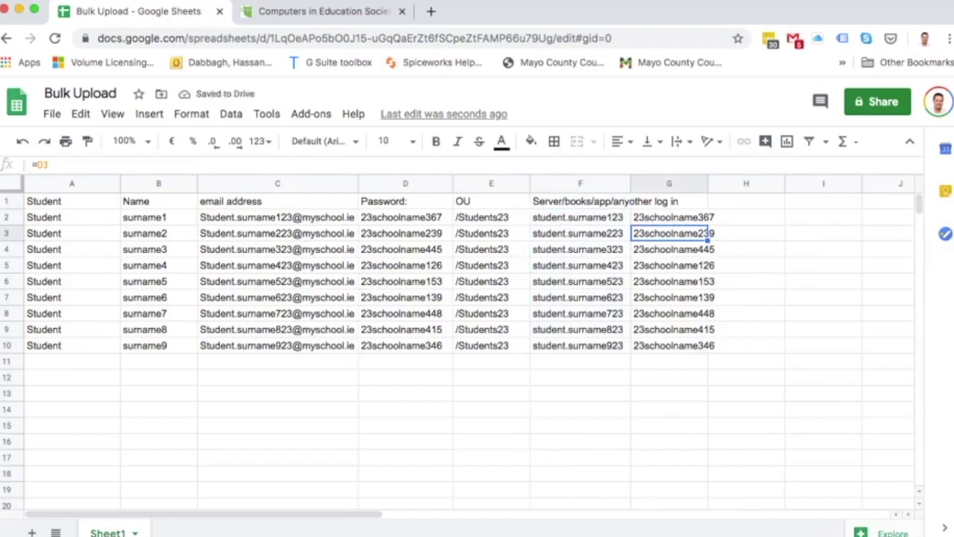
click(669, 183)
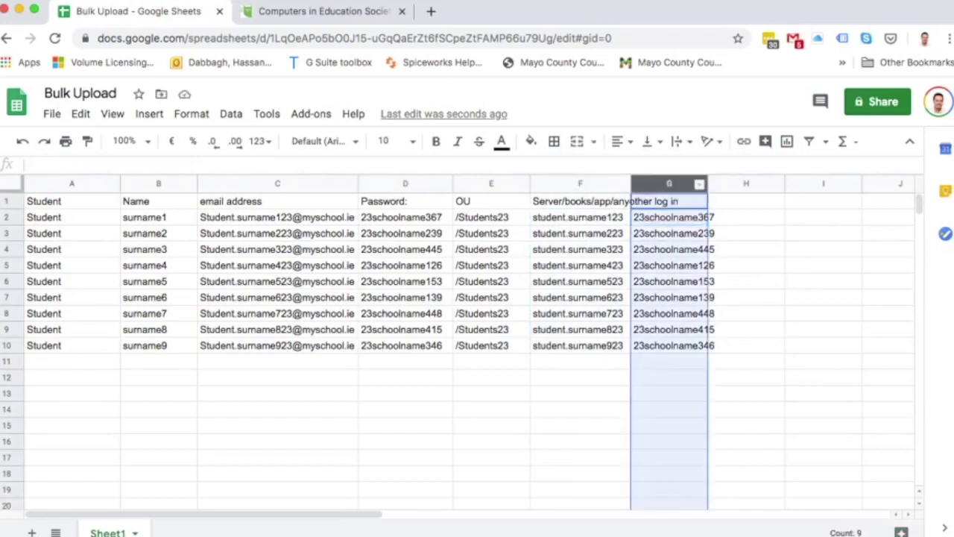
Copy the password copy column G and paste it back as values only.
right_click(671, 185)
click(708, 159)
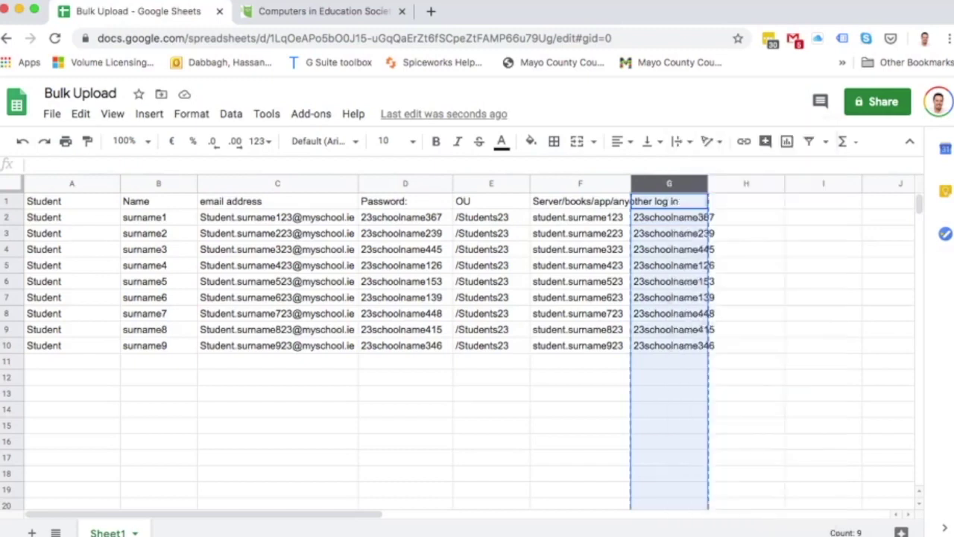
right_click(671, 185)
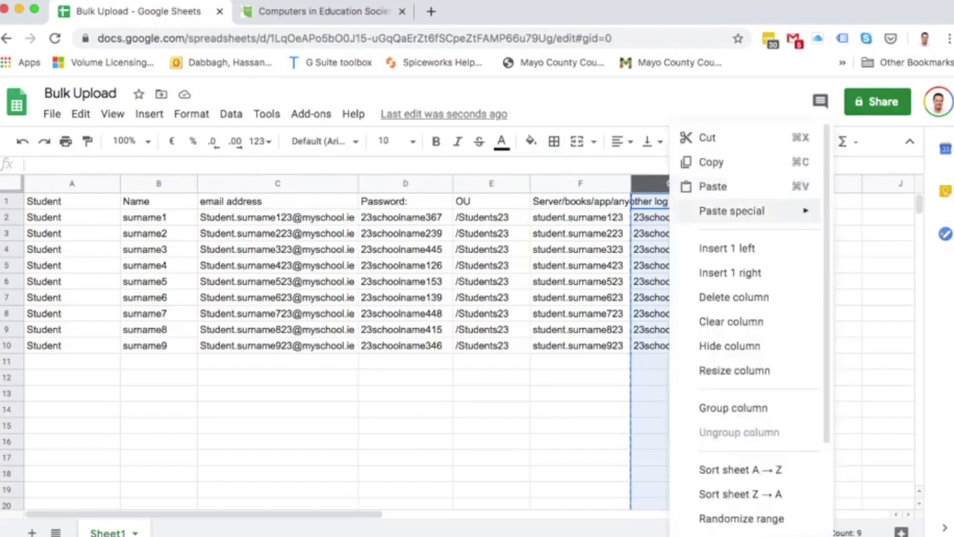
mouse_move(732, 211)
click(532, 216)
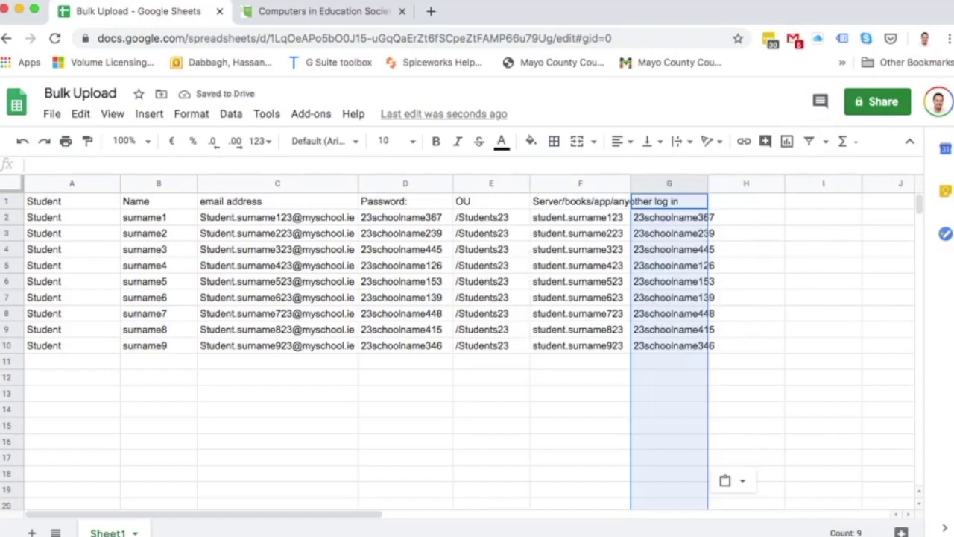
click(491, 393)
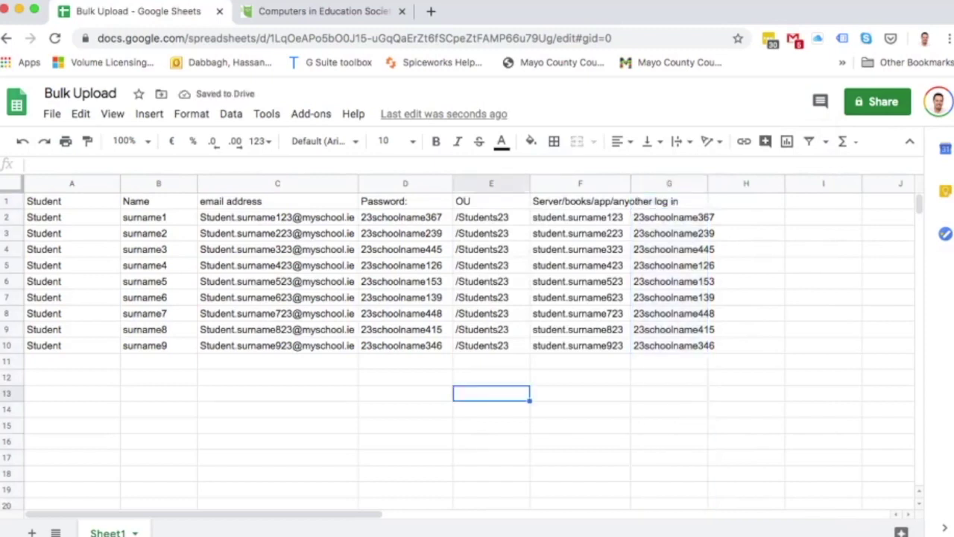